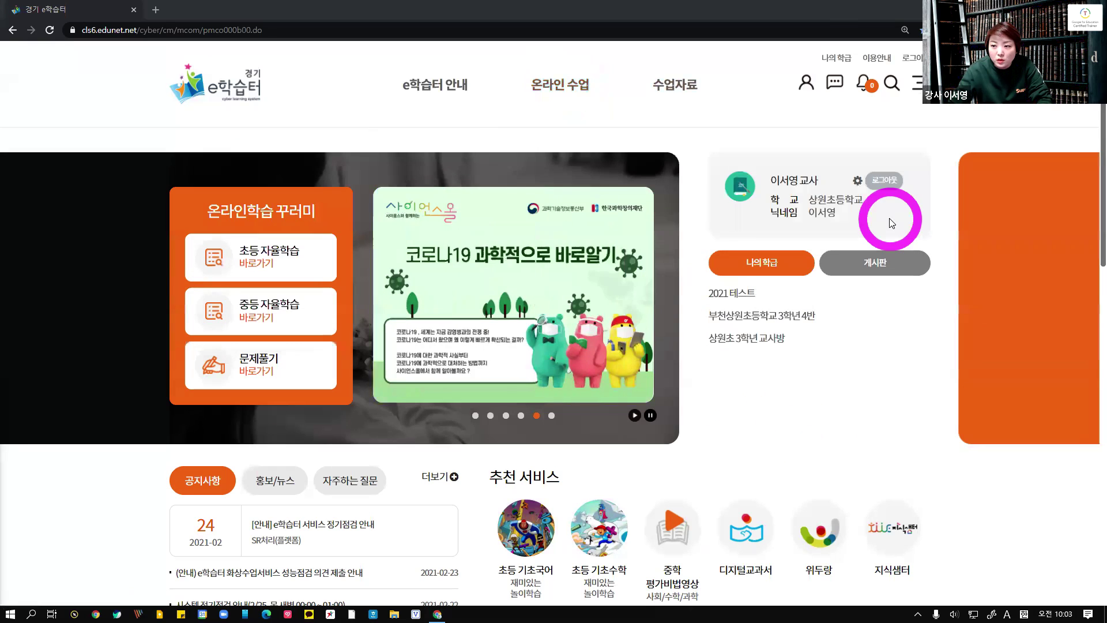
click(917, 84)
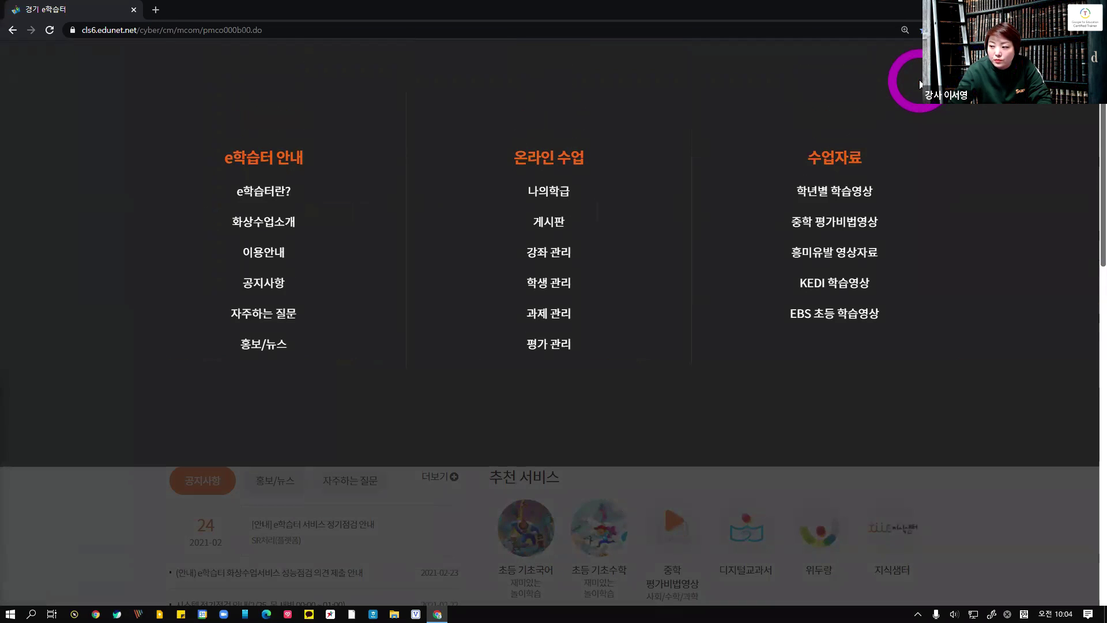
click(546, 195)
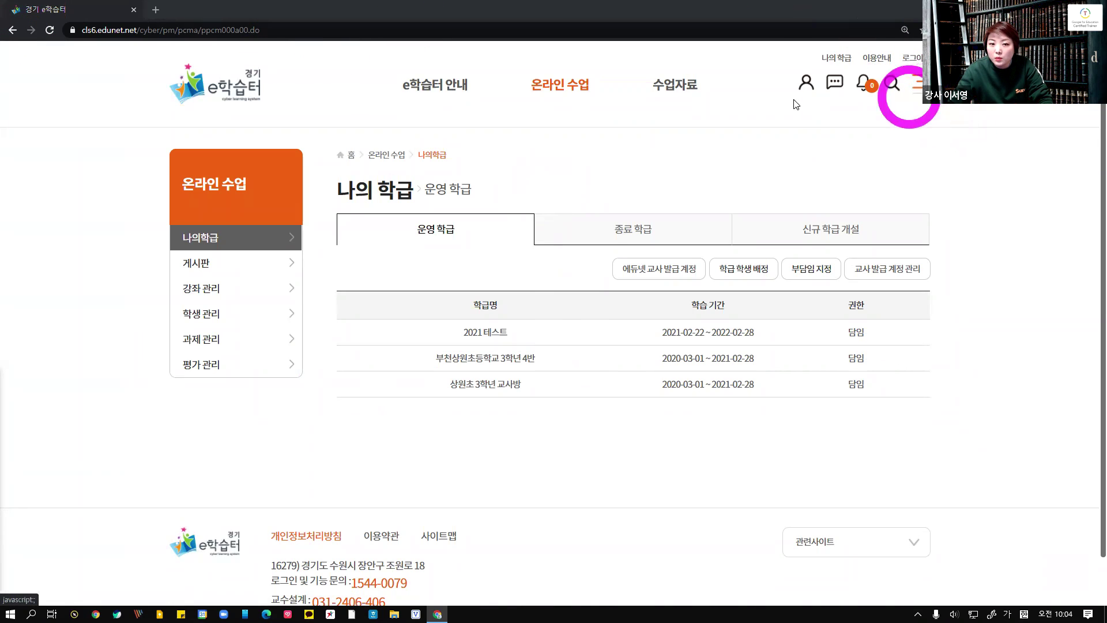
click(259, 75)
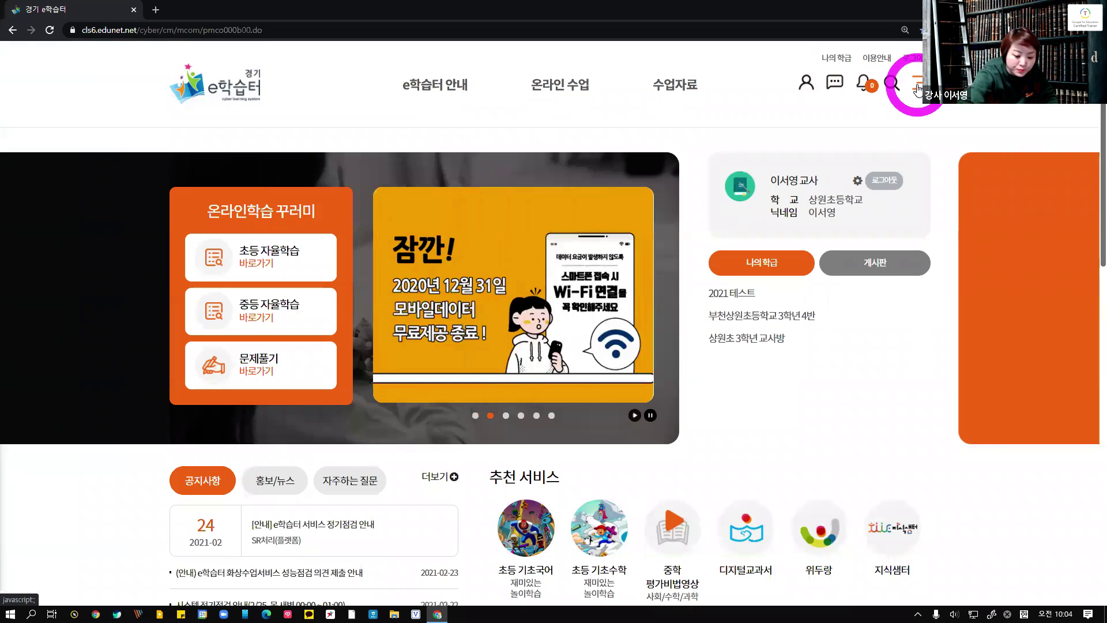
Open 나의학급 and start a class opening request (학급 개설 신청) under 신규 학급 개설.
click(917, 85)
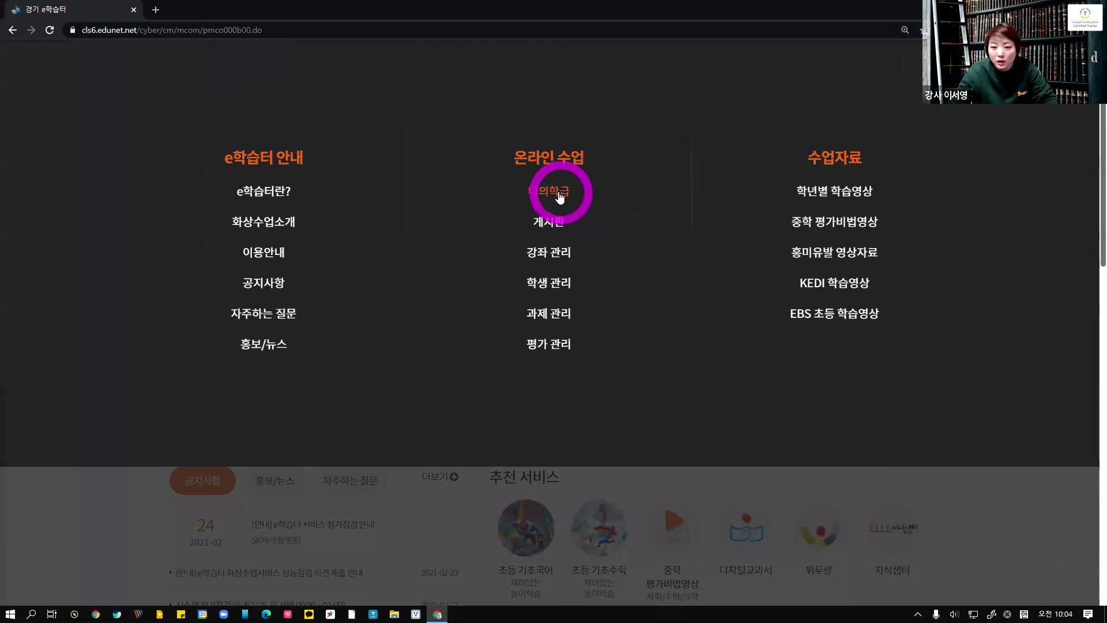
click(549, 198)
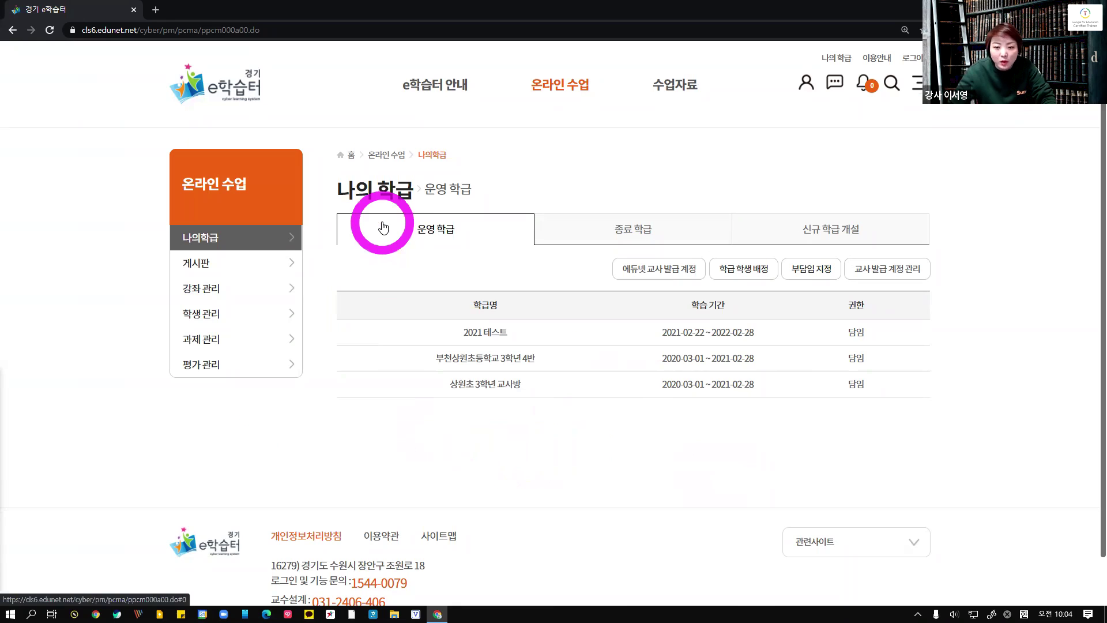
click(628, 230)
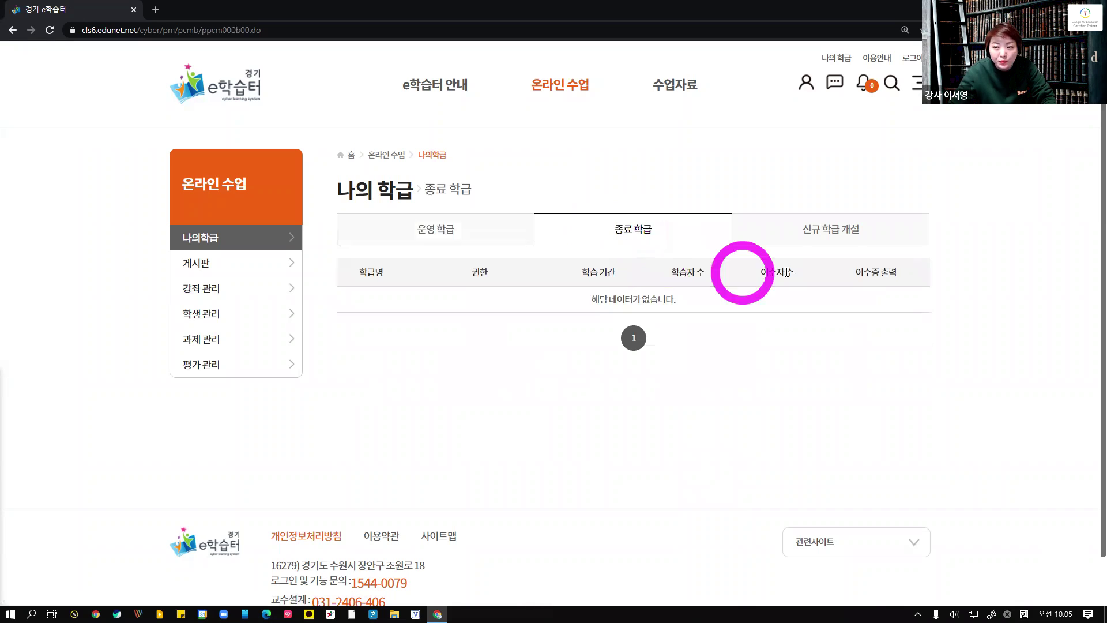
click(828, 238)
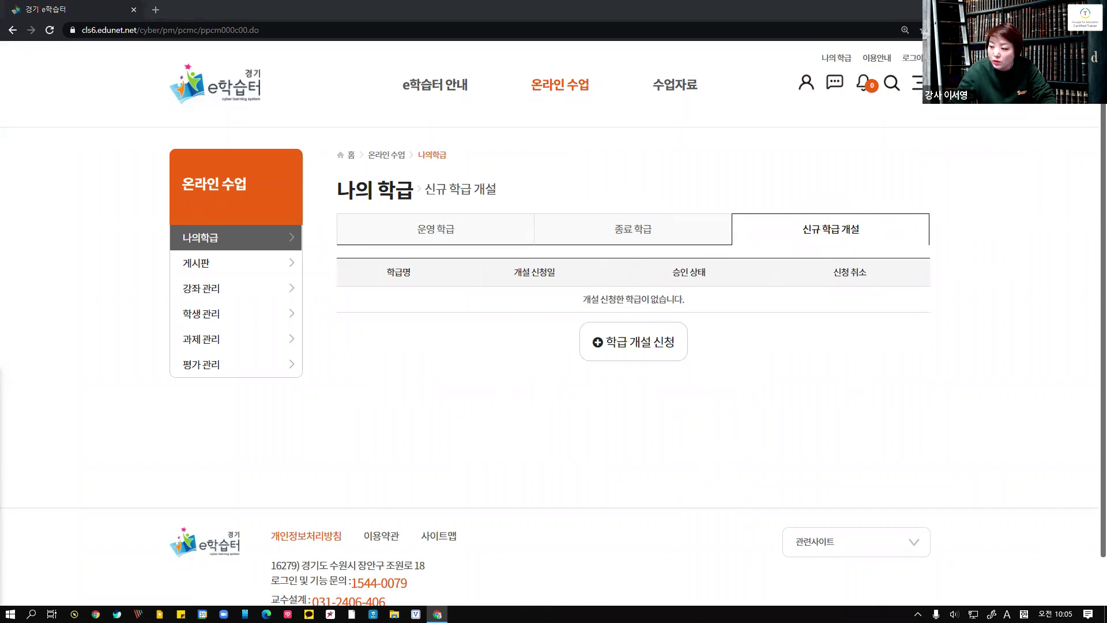
click(635, 346)
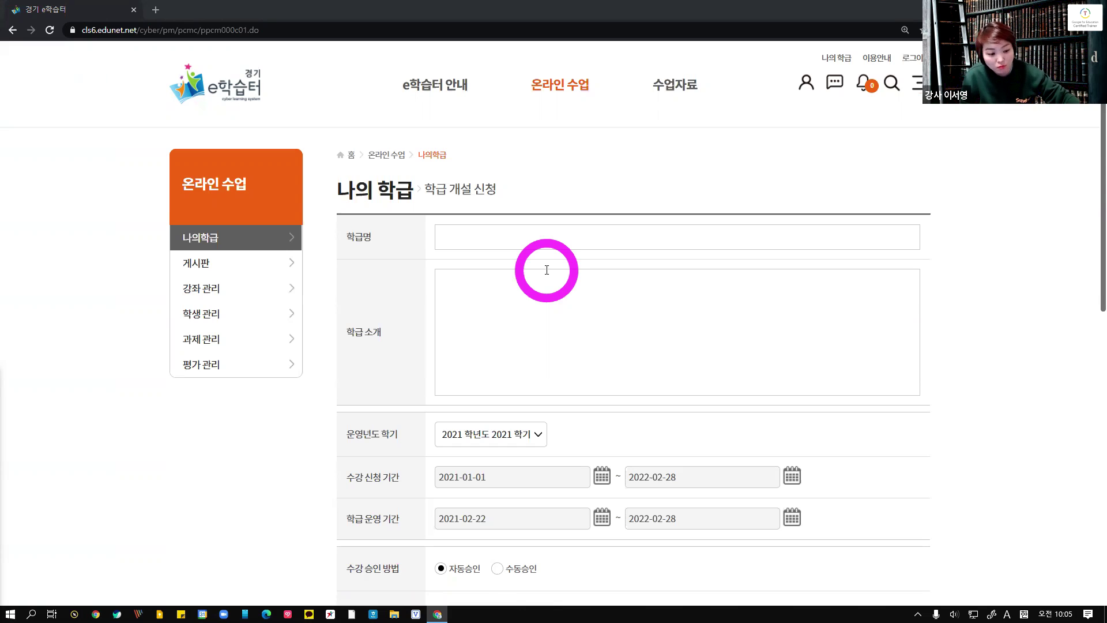
Enter "2021학년도 상원초 6-1" as the class name (학급명).
click(555, 238)
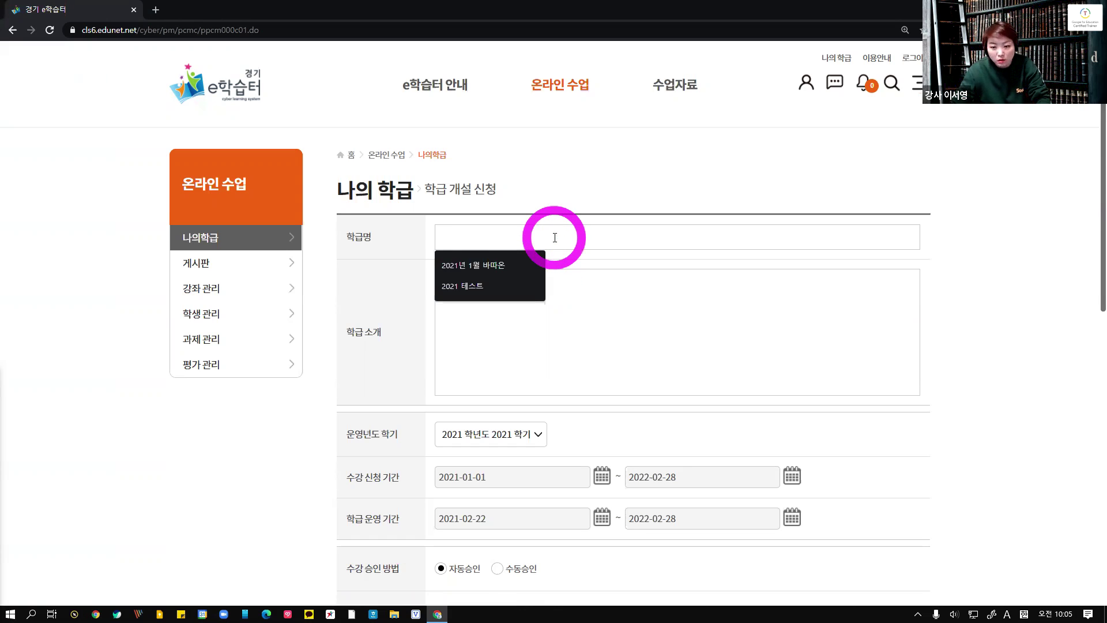
text(2021)
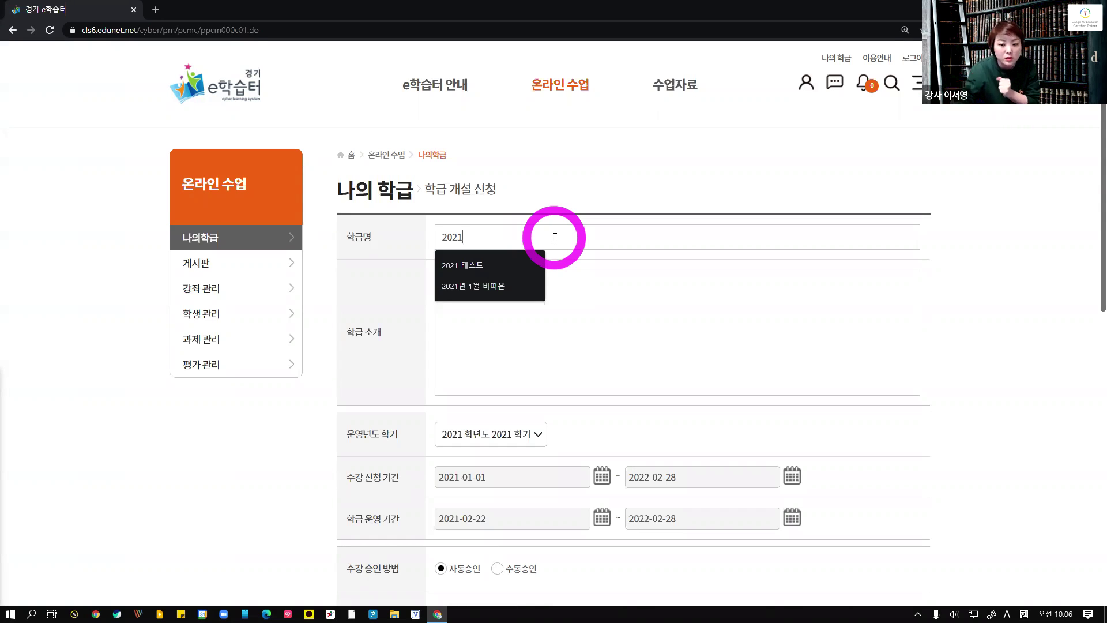
scroll(594, 284, down, 6)
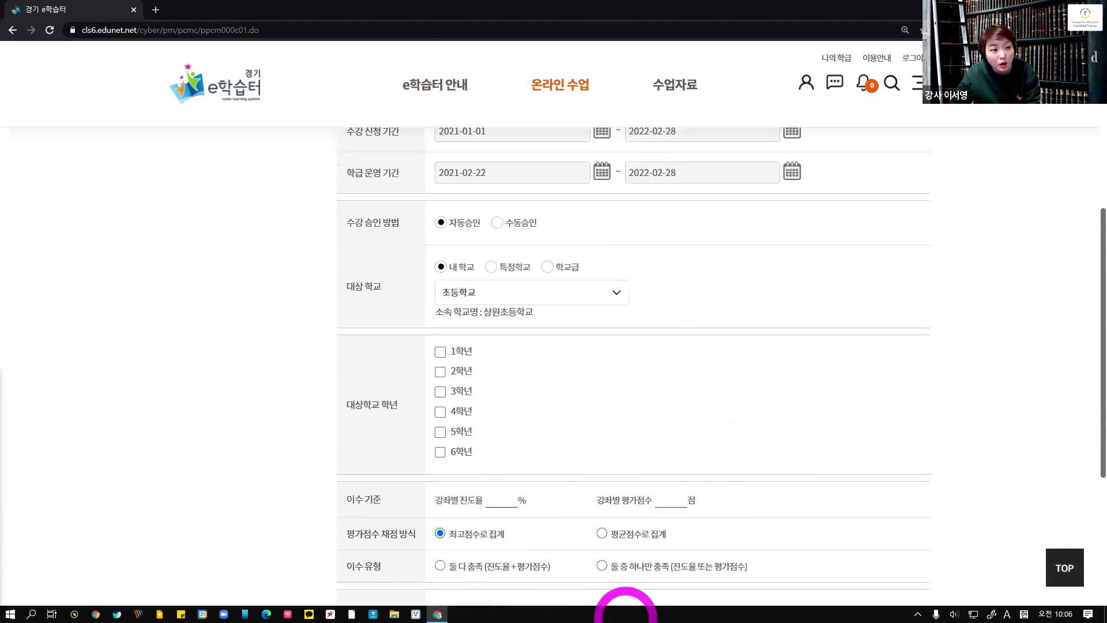
scroll(611, 521, up, 5)
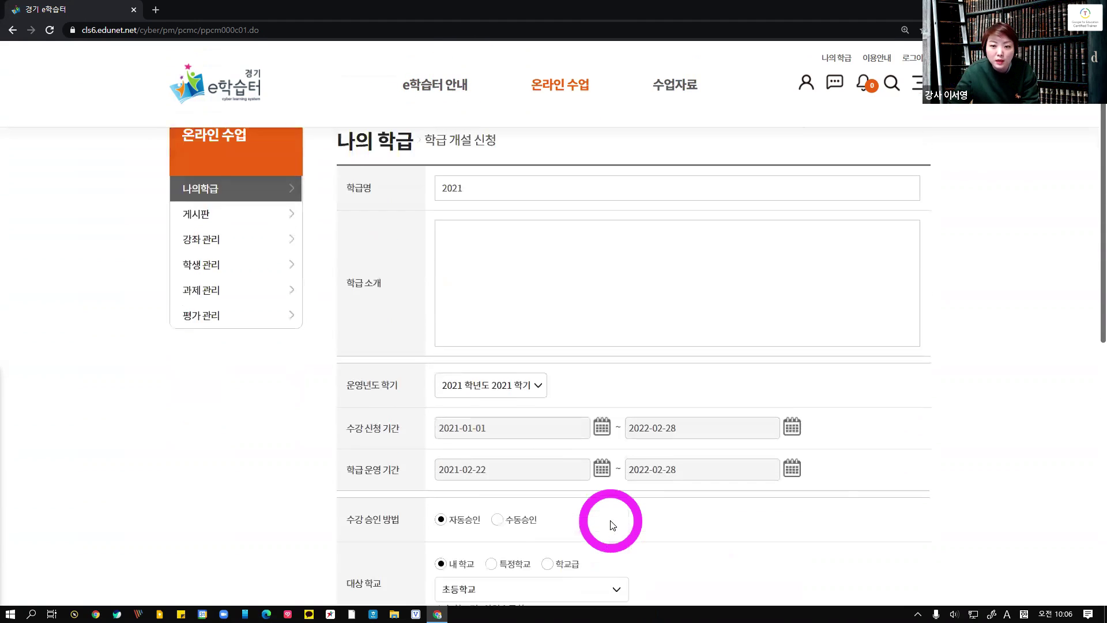
scroll(612, 525, up, 1)
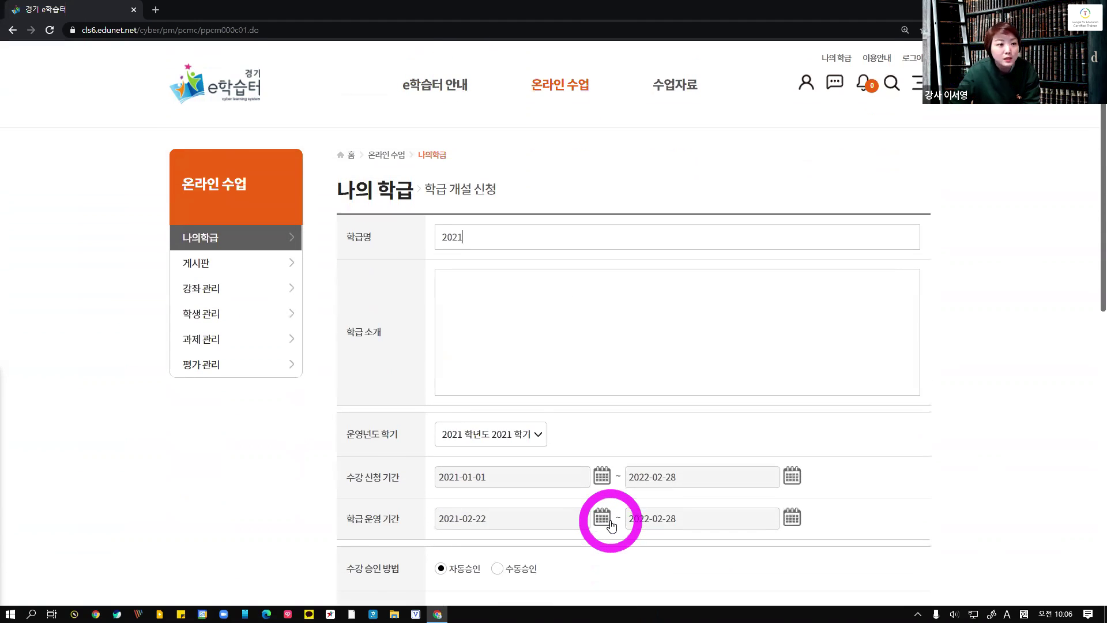
click(509, 235)
text(학)
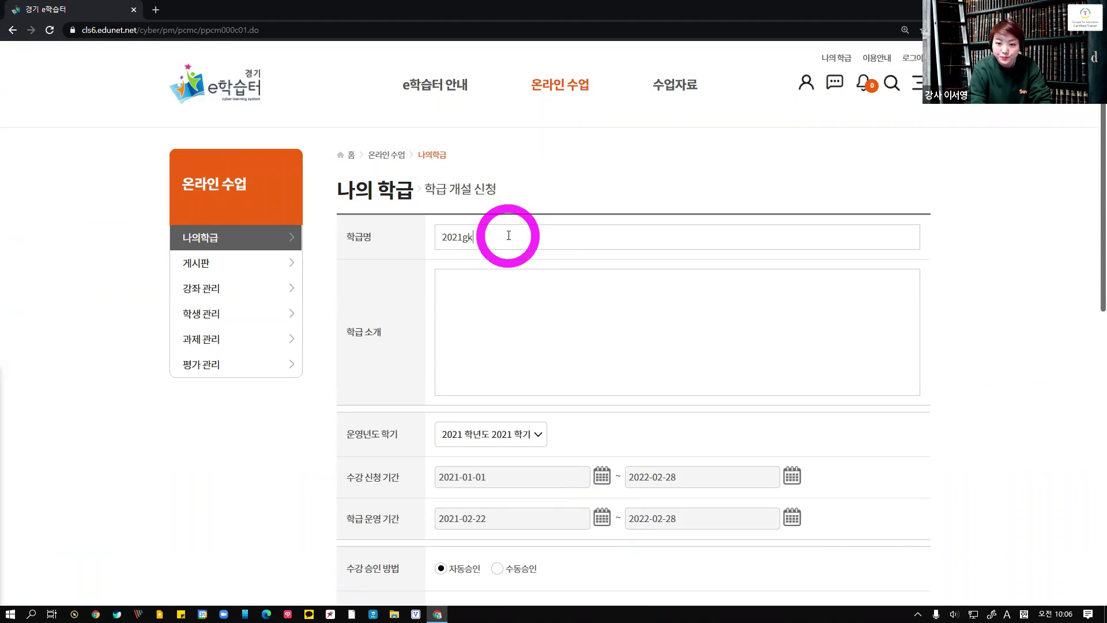
text(년도)
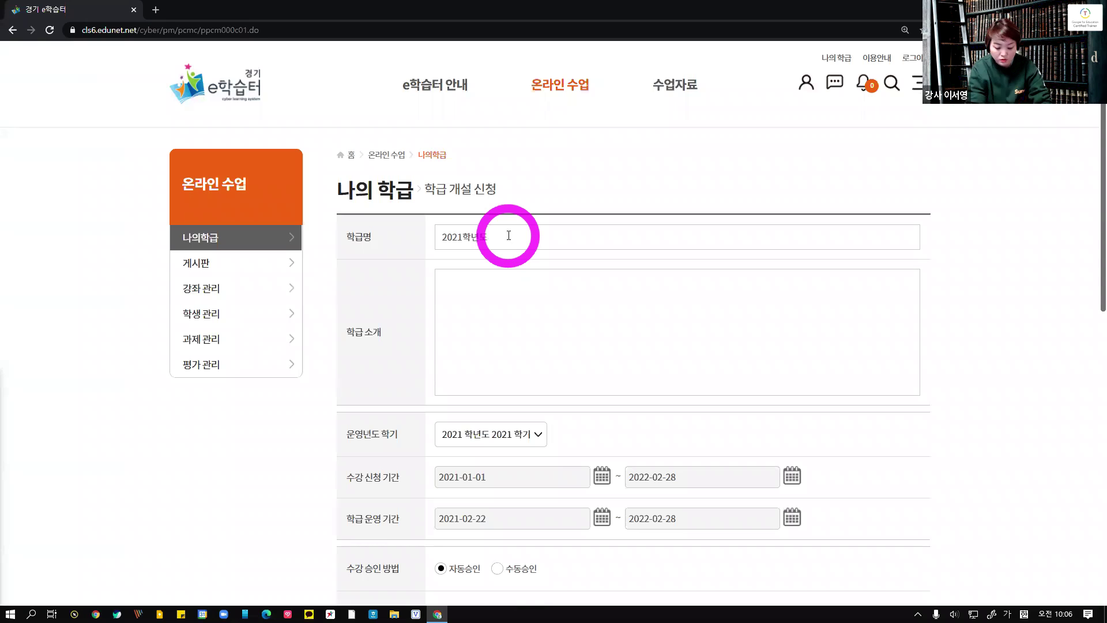
text(상원초)
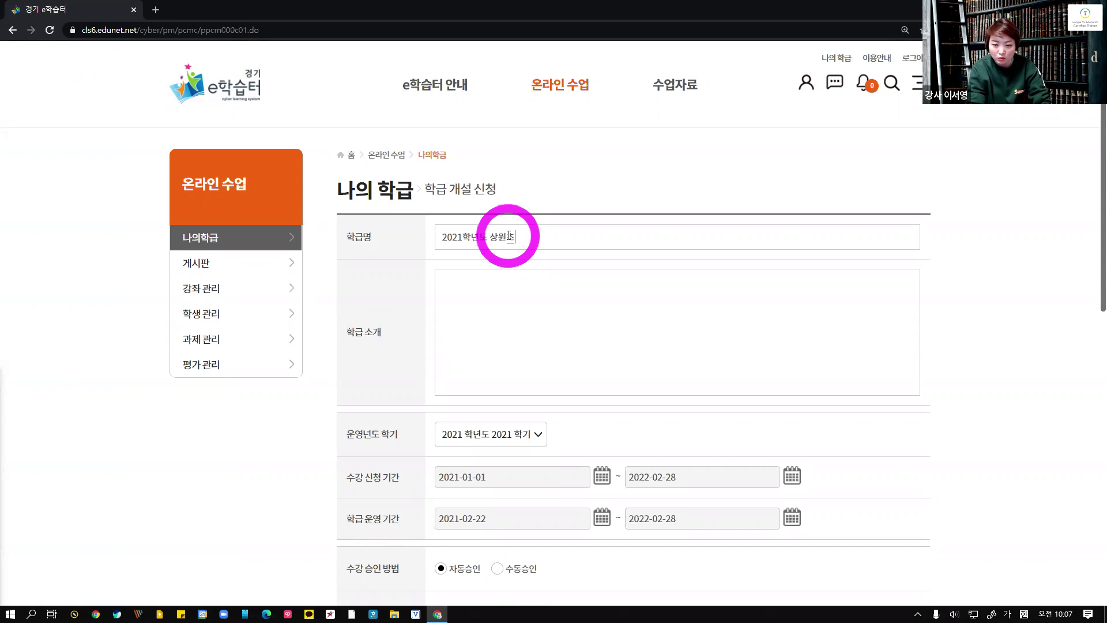
text( 6-4)
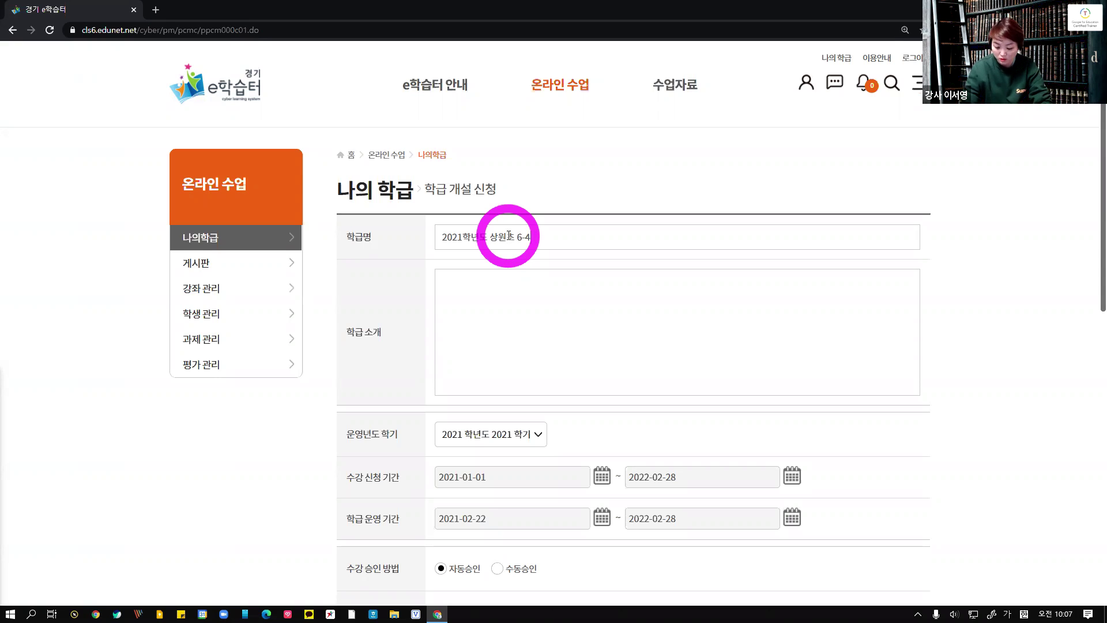
key(BackSpace)
text(1)
Copy the class name "2021학년도 상원초 6-1" into the class introduction (학급 소개).
click(503, 320)
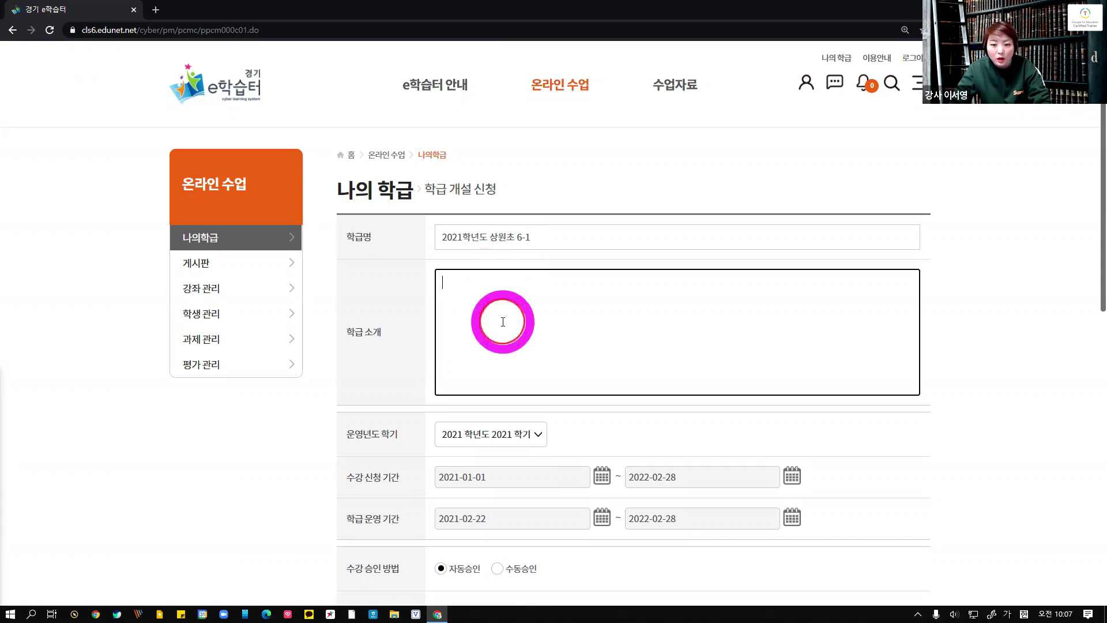
drag(530, 237, 450, 232)
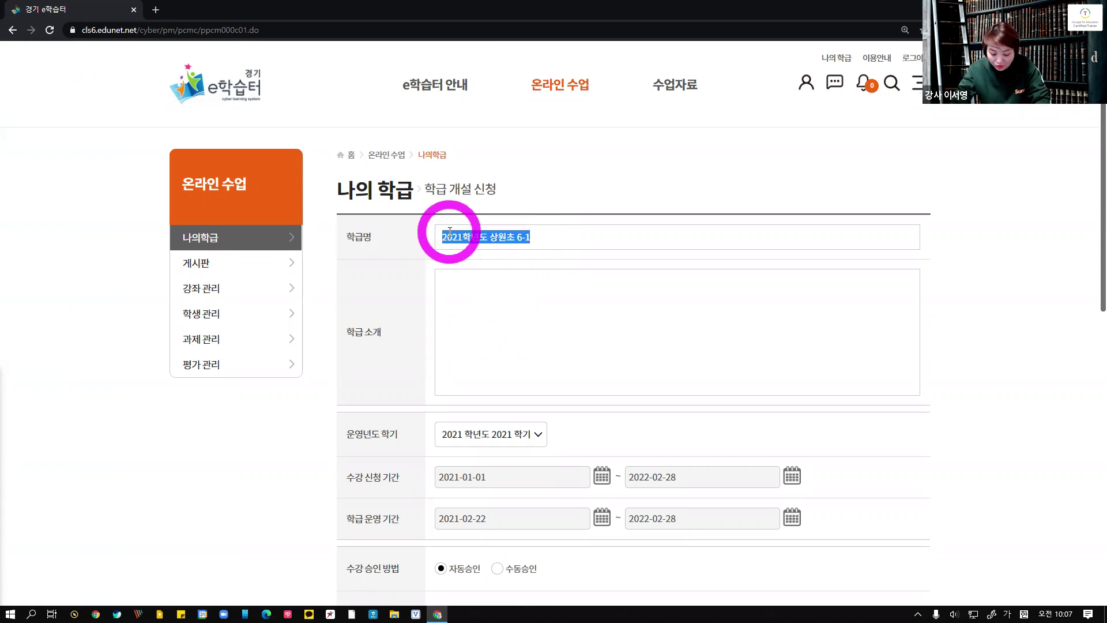
key(ctrl+c)
click(488, 300)
key(ctrl+v)
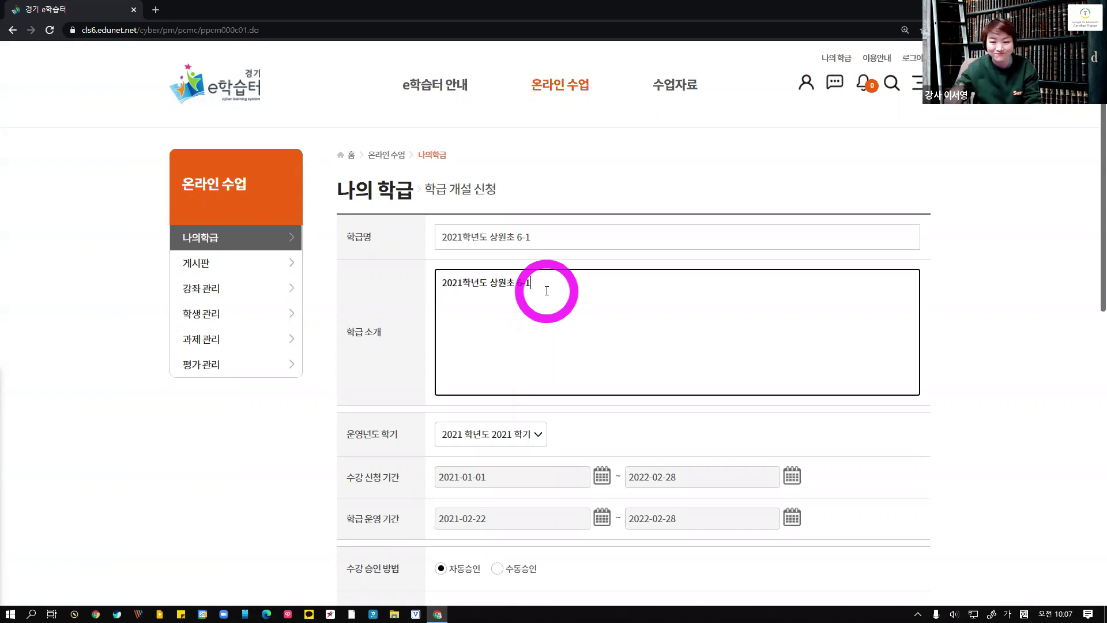
Choose 2021 학년도 2021 학기 as the operating term and set the enrolment approval method (수강 승인 방법) to 수동승인.
scroll(700, 340, down, 2)
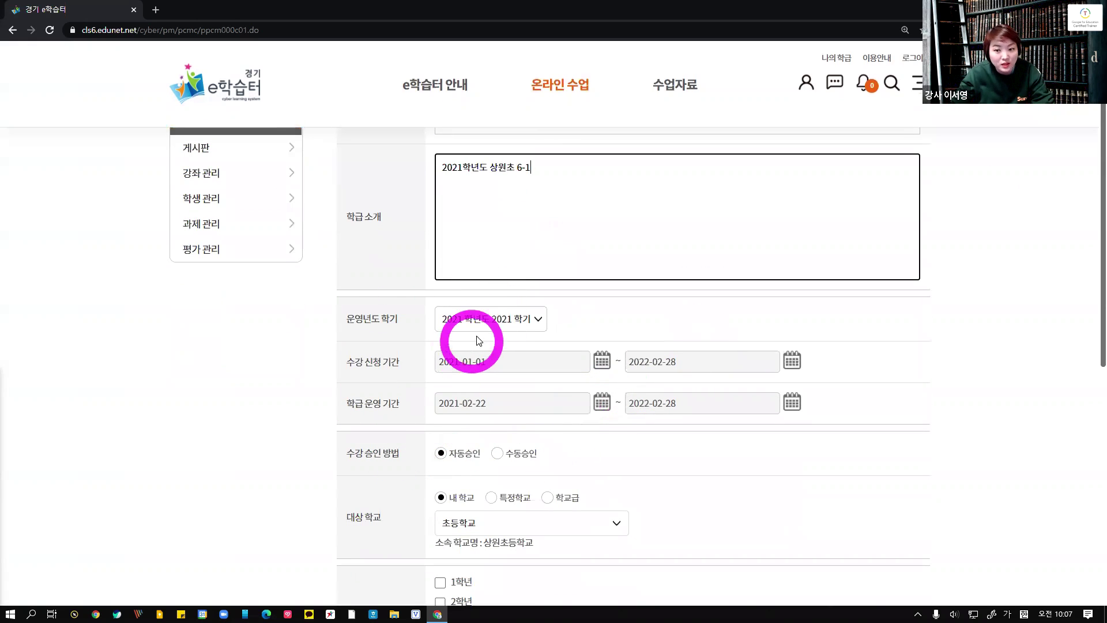
click(484, 319)
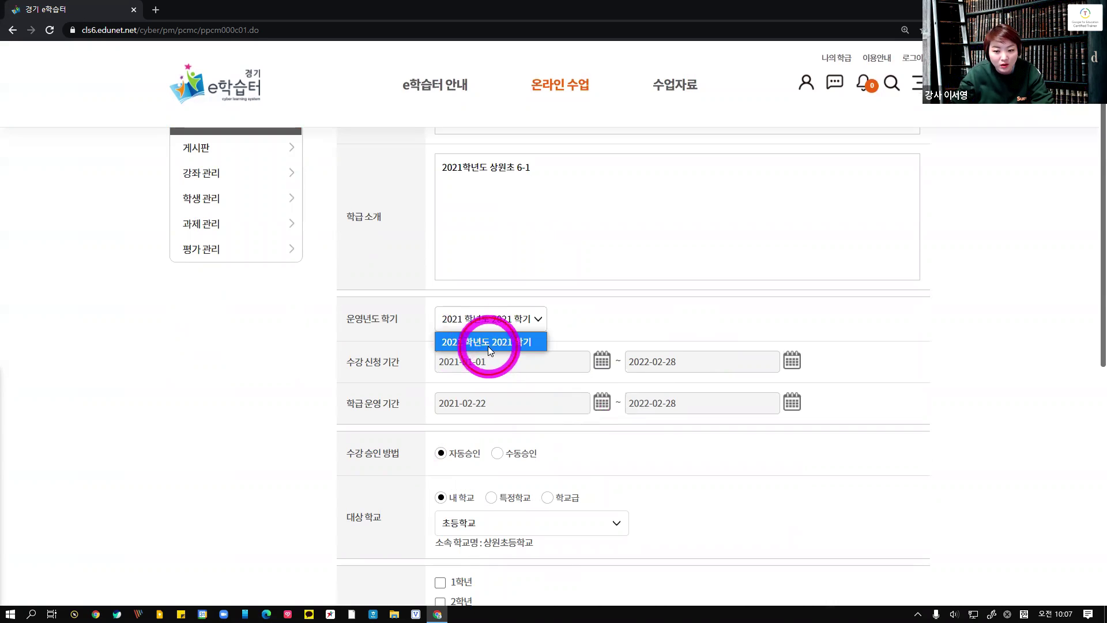
click(489, 345)
scroll(352, 438, down, 2)
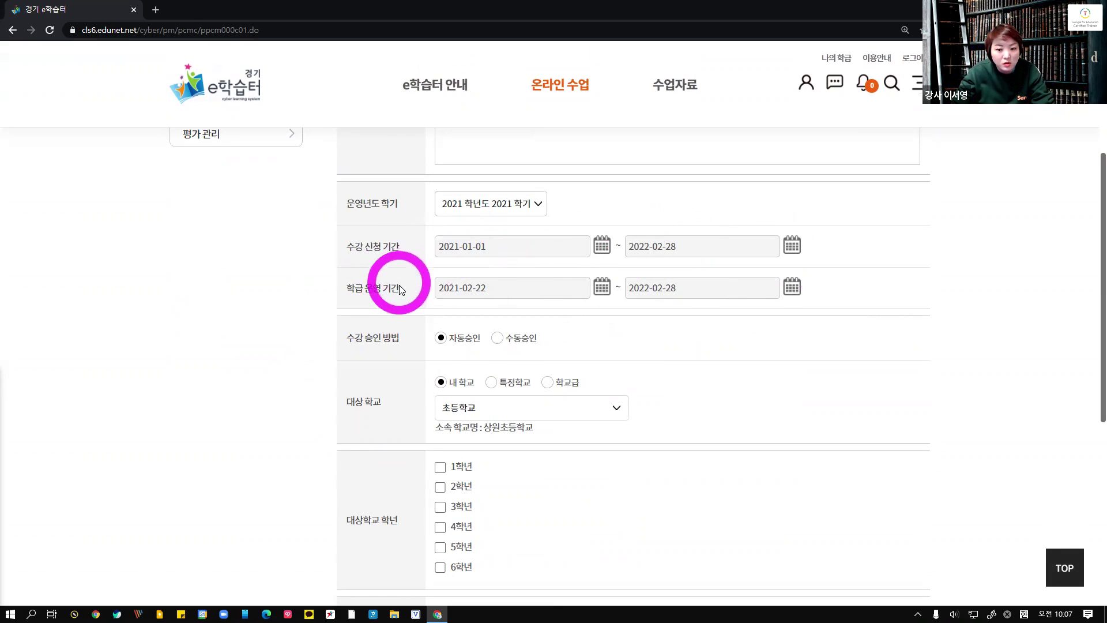
scroll(402, 290, down, 1)
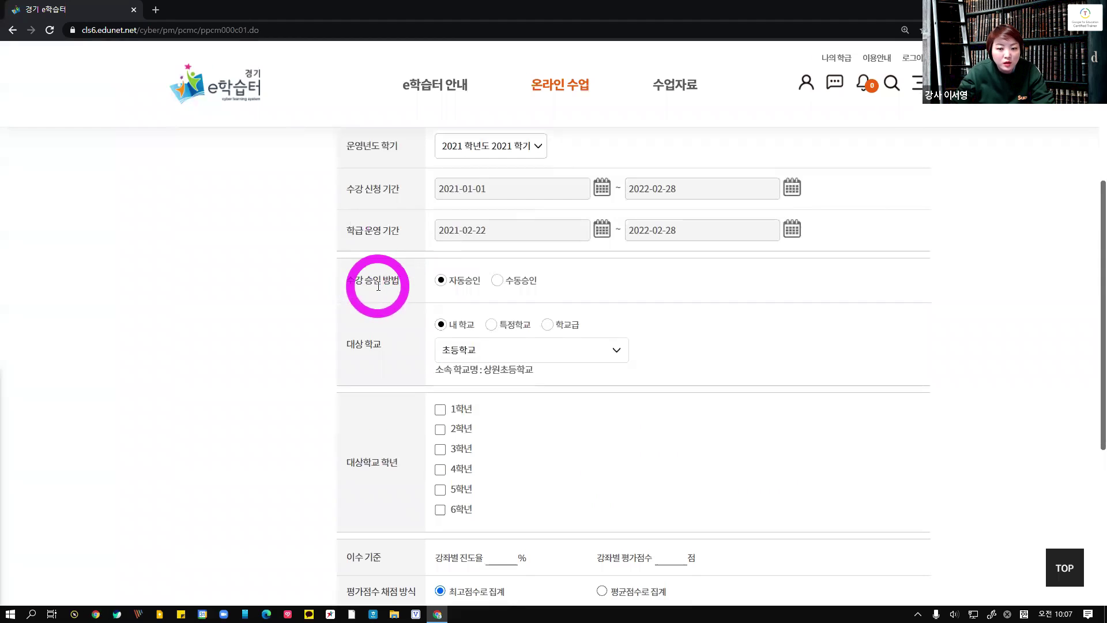
click(501, 284)
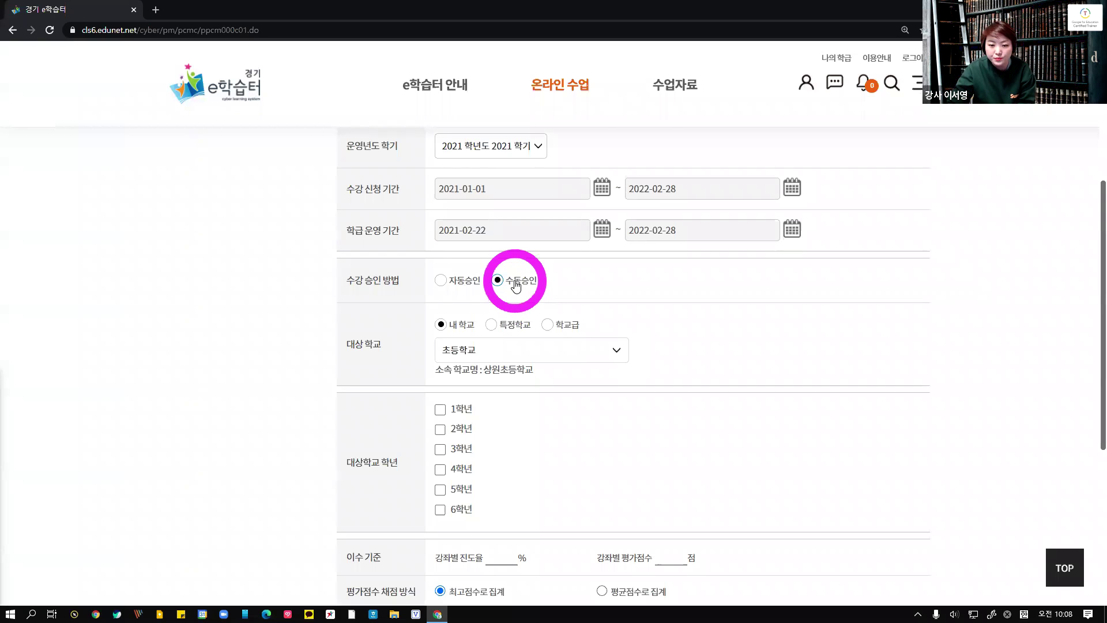
Switch to the Google Slides presentation, examine the 학급 개설 slide's notes on approval method and target school, and return to the application form.
scroll(516, 285, down, 1)
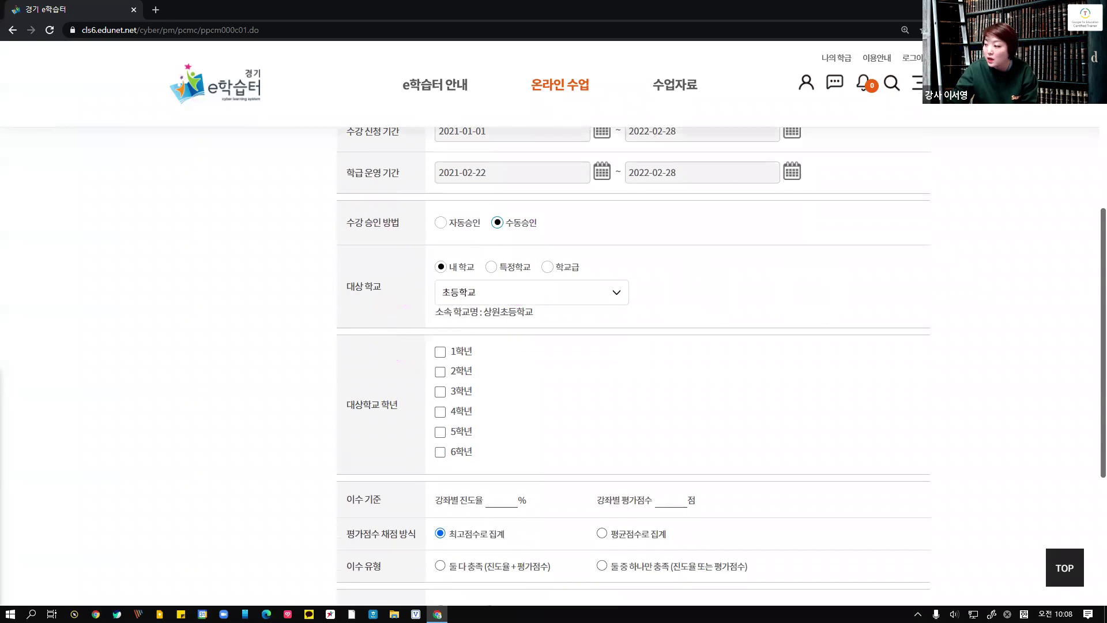
key(alt+Tab)
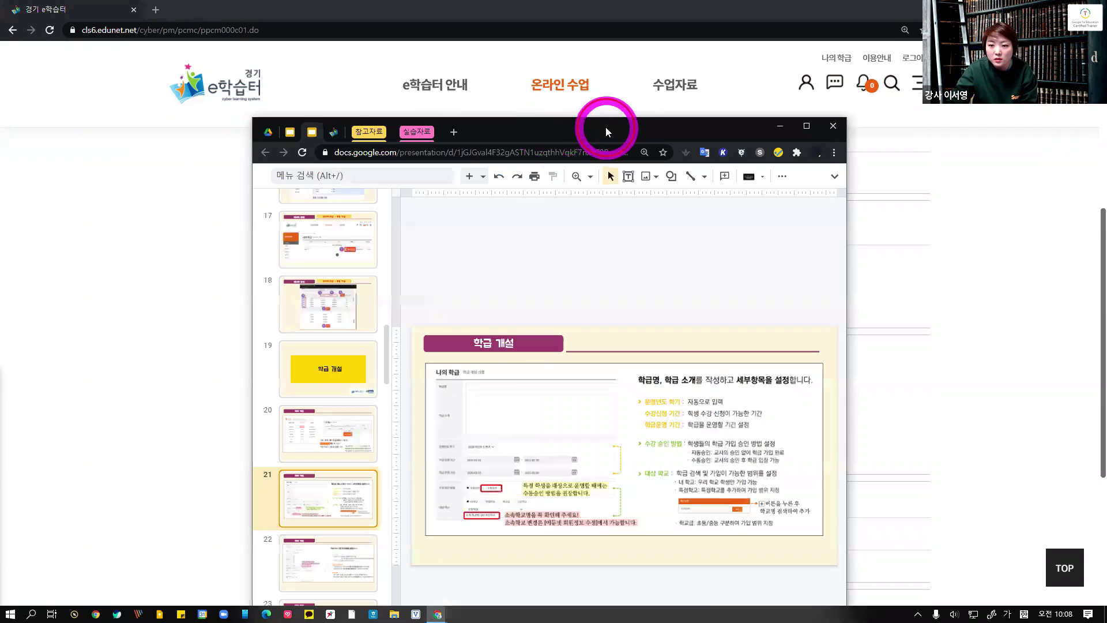
double_click(606, 123)
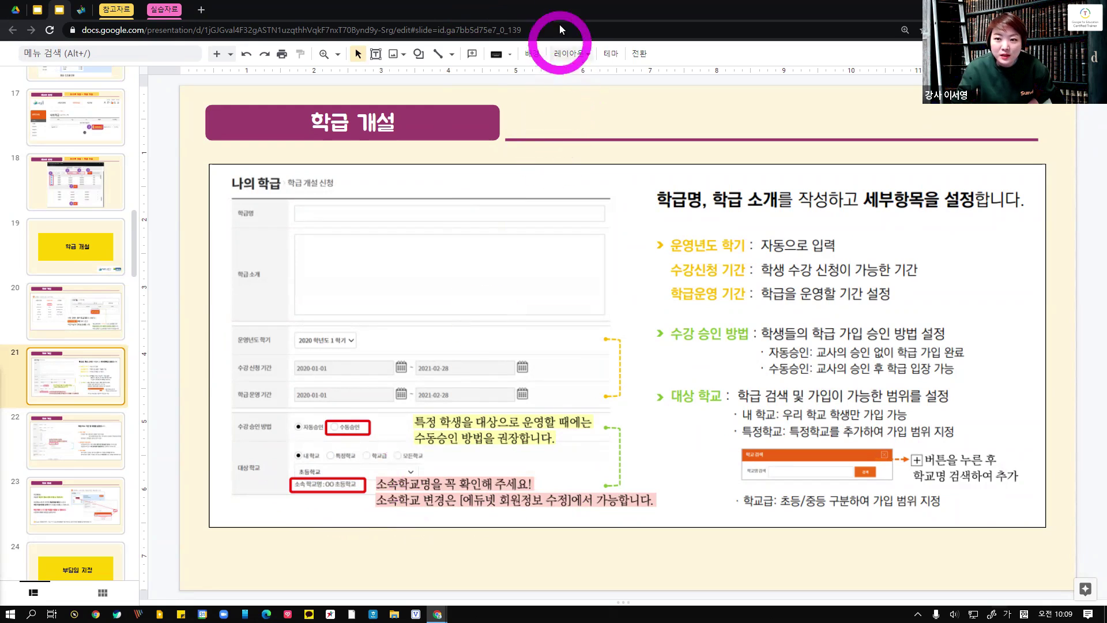
key(alt+Tab)
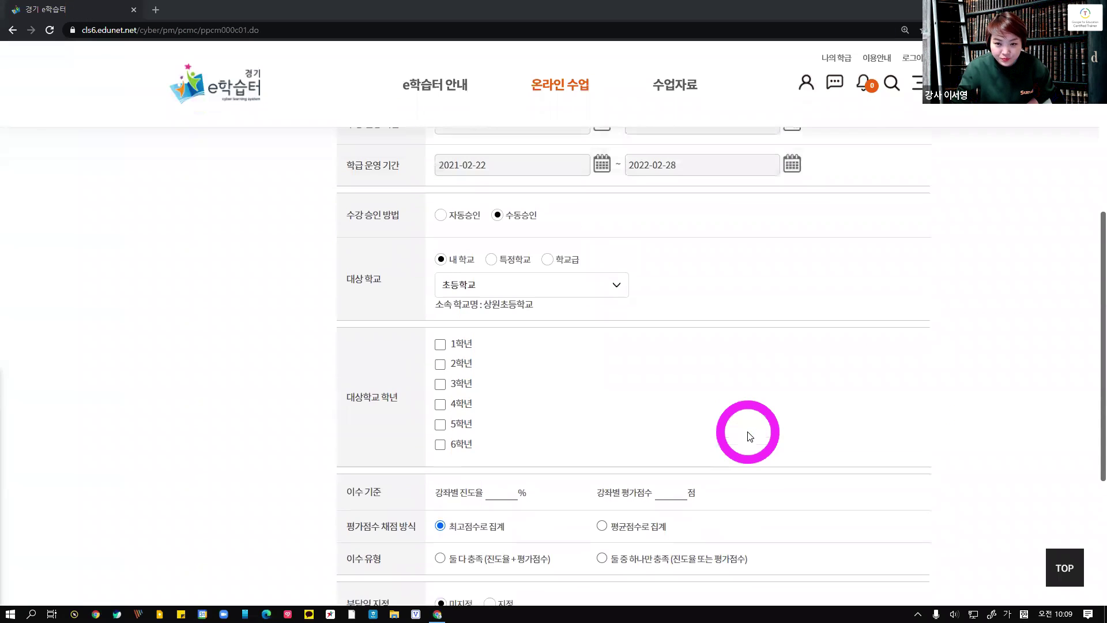
Try the 특정학교 option with its school search and the 학교급 option for the target school, and return the choice to 내 학교.
click(469, 291)
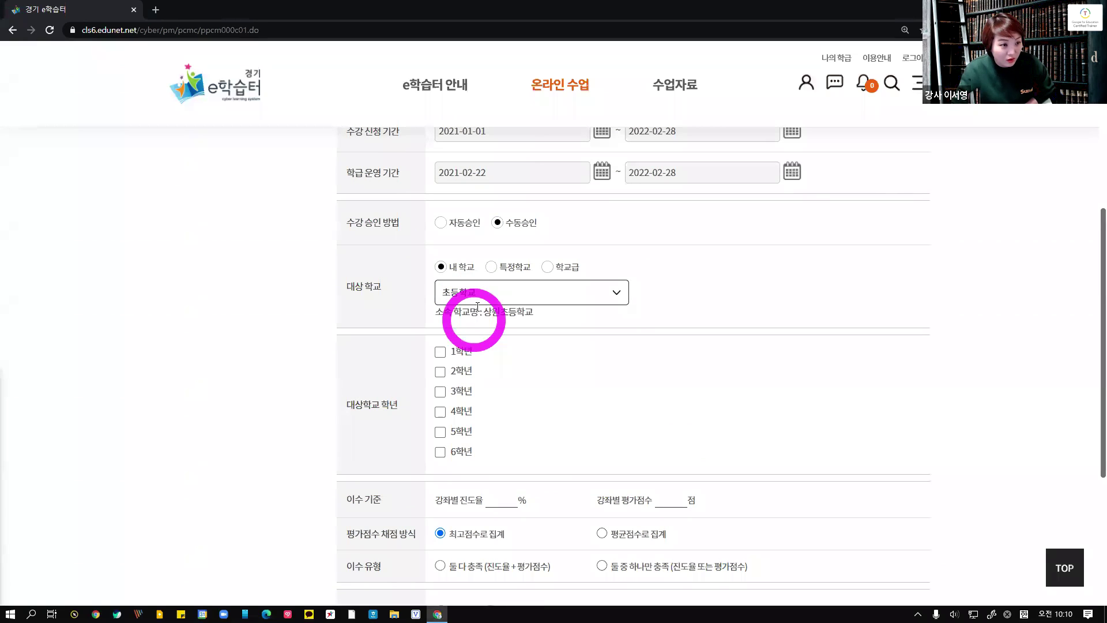
click(491, 268)
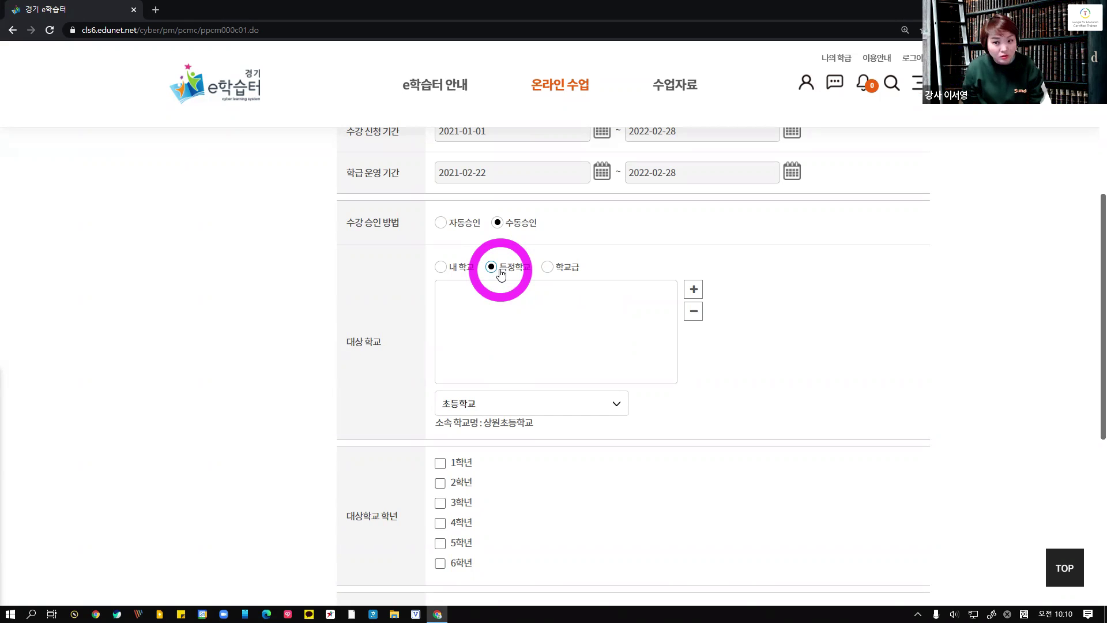
click(694, 290)
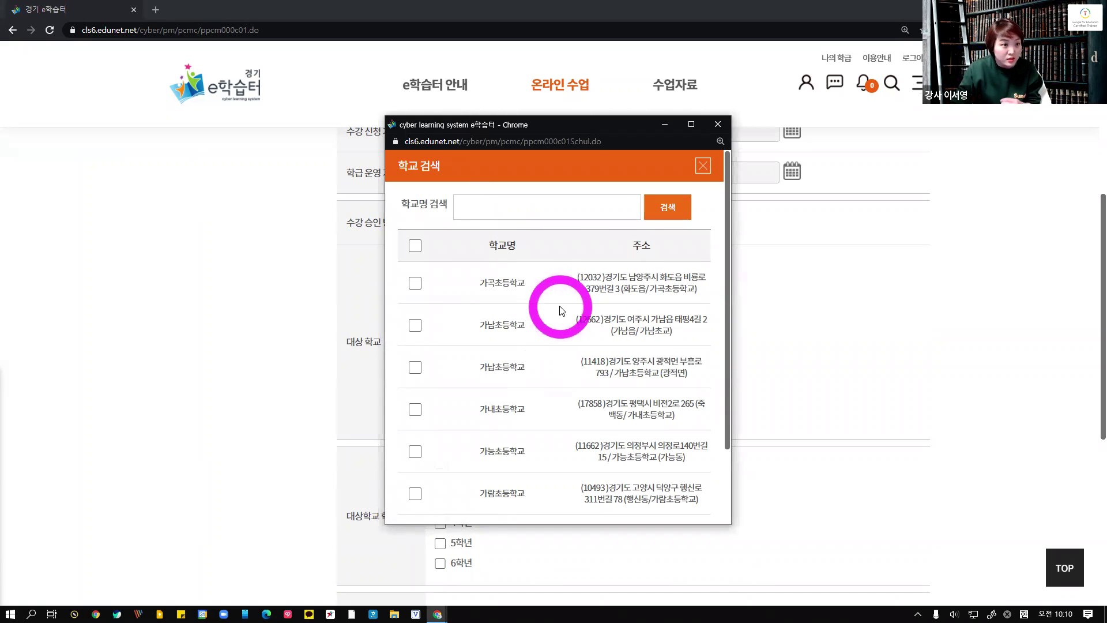
click(719, 124)
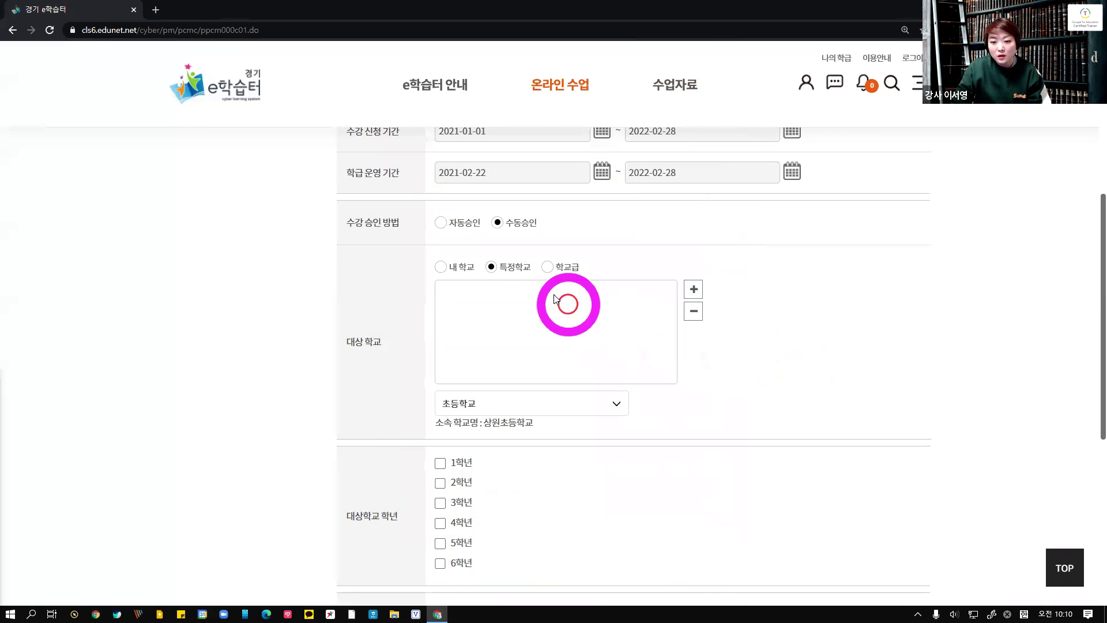
click(547, 267)
click(543, 295)
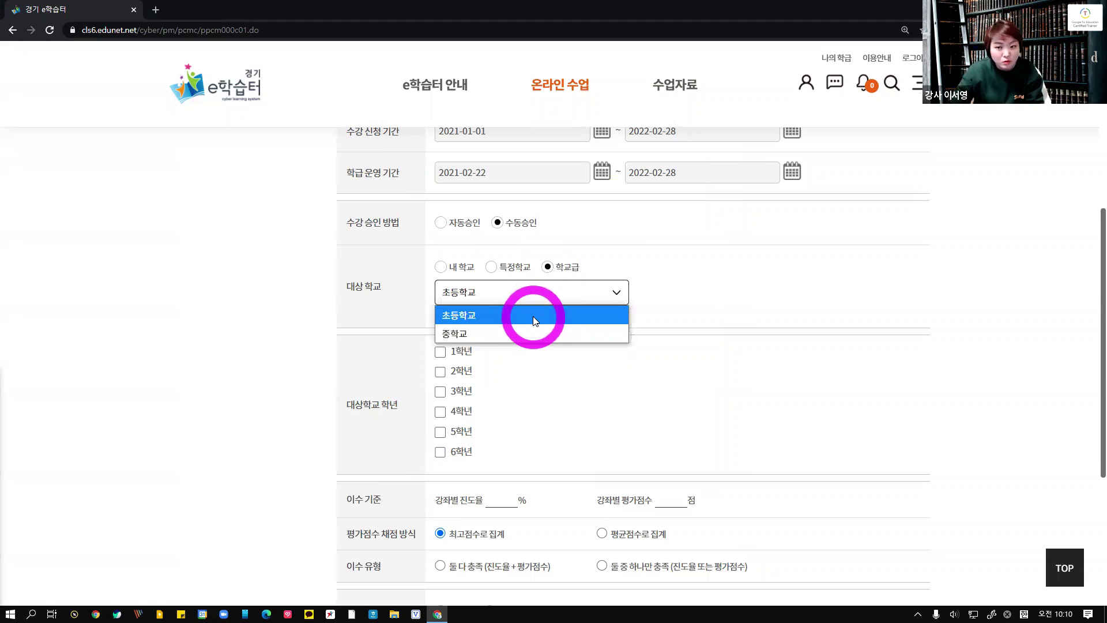
click(453, 272)
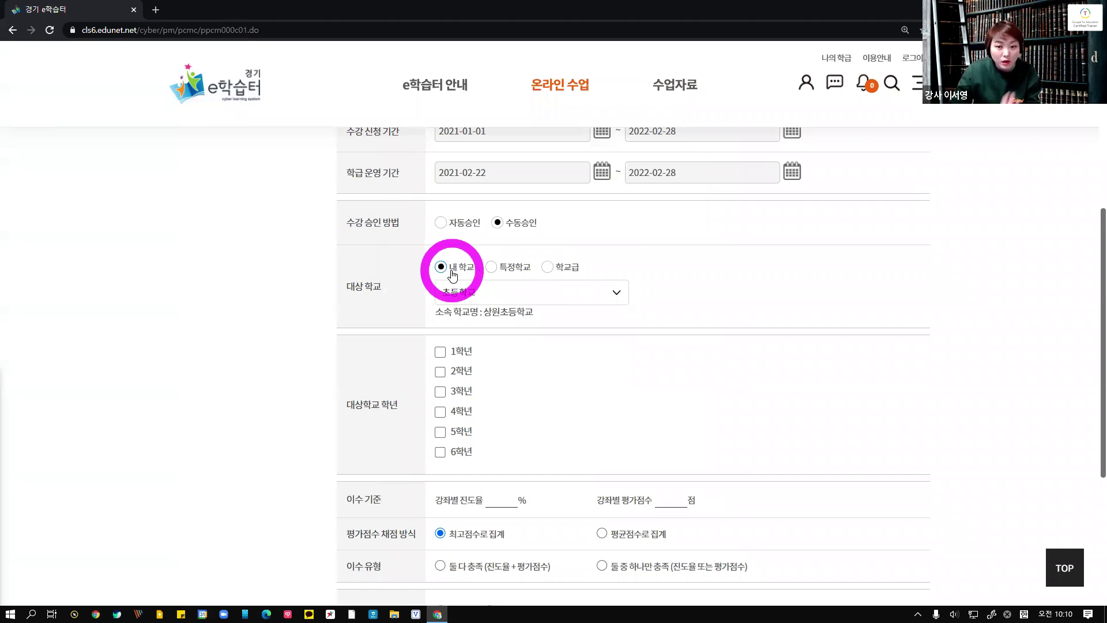
Keep 초등학교 as the school level for the target school (대상 학교) and check the affiliated school name beneath it.
click(452, 292)
click(463, 317)
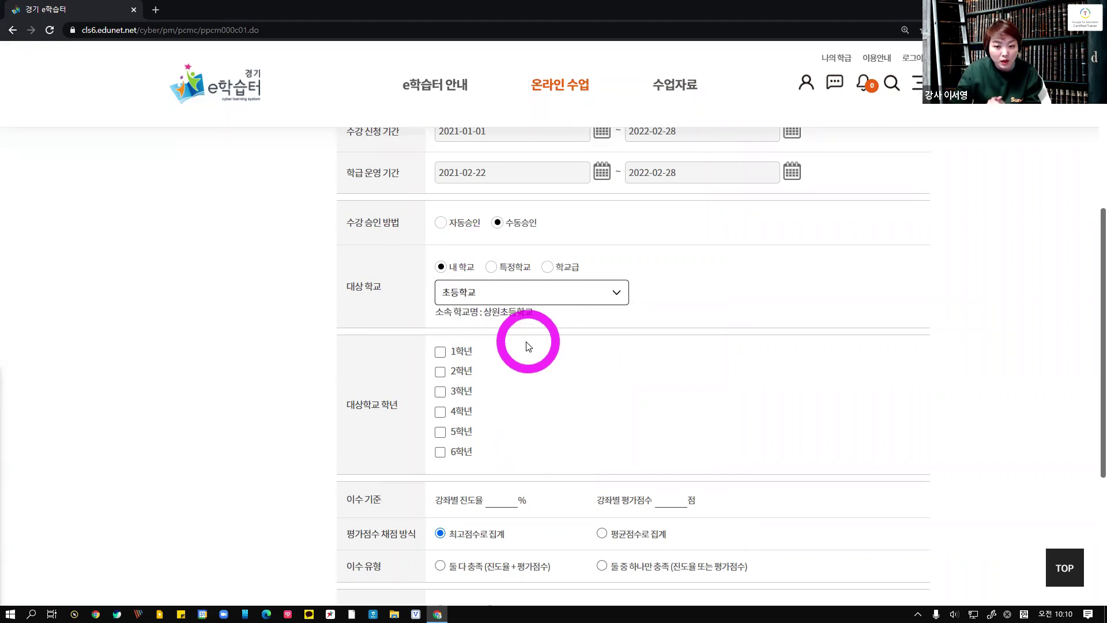
drag(437, 312, 534, 319)
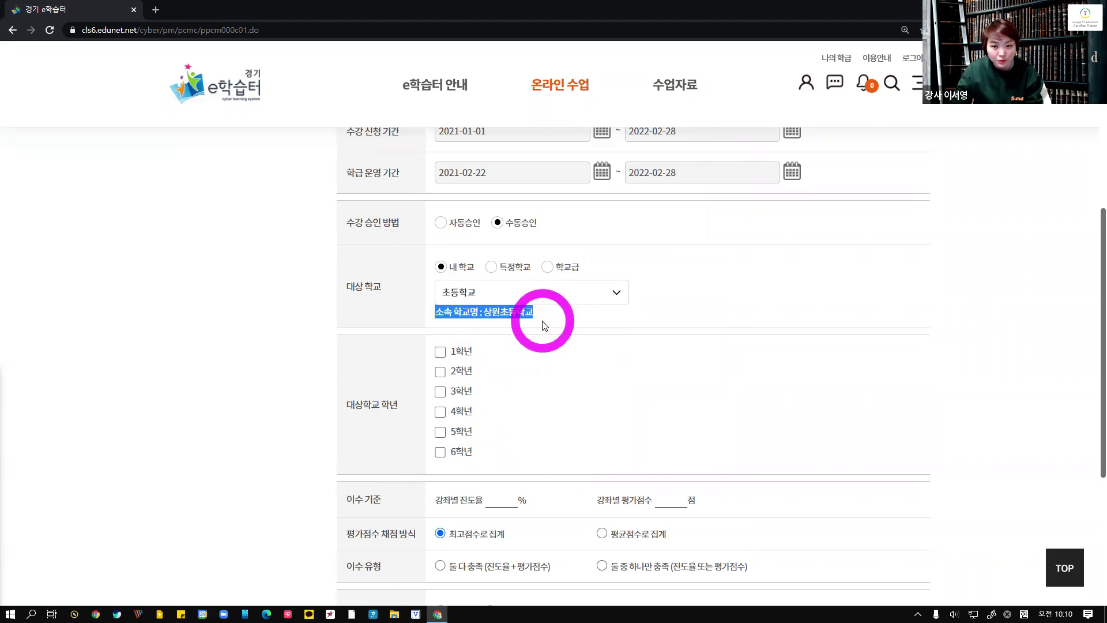
click(547, 332)
scroll(541, 339, down, 1)
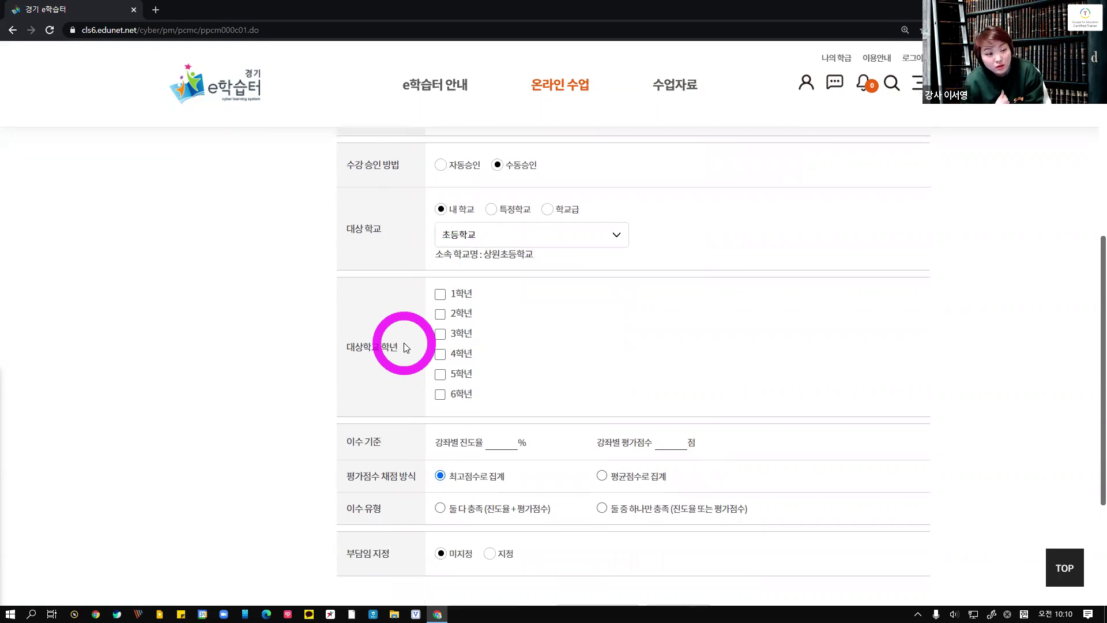
Tick 5학년 and 6학년 as the target school grades (대상학교 학년).
click(443, 397)
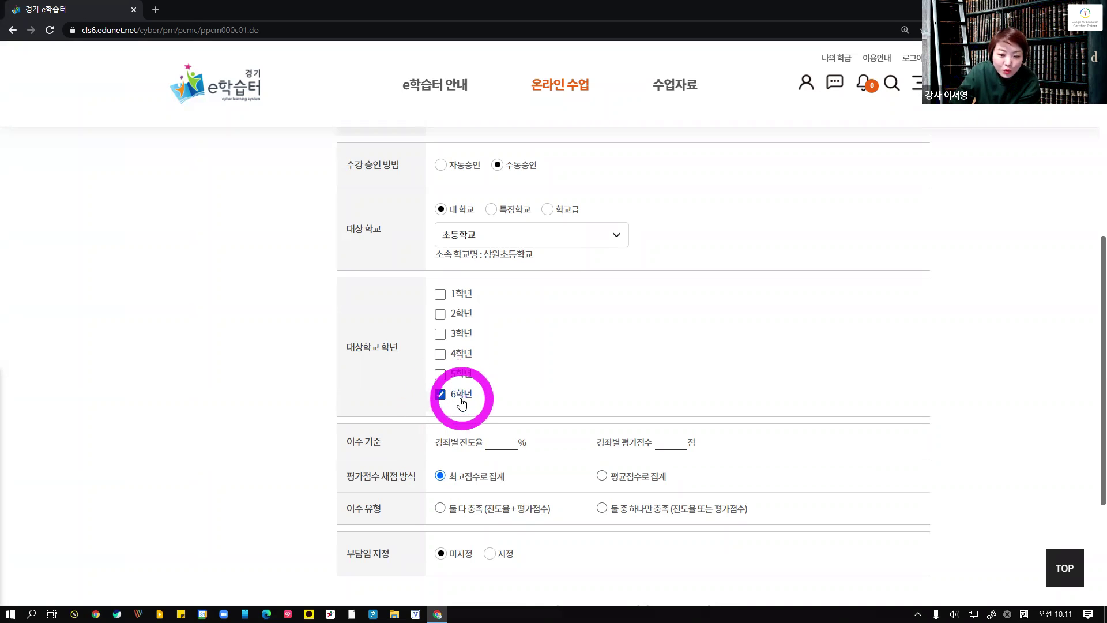
click(447, 376)
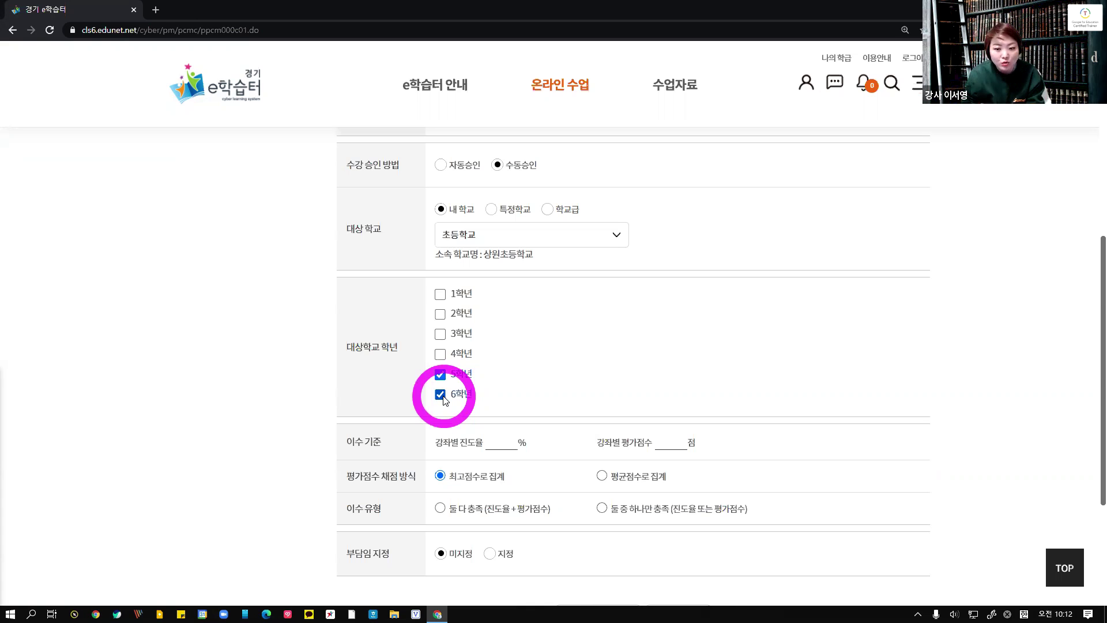
click(440, 374)
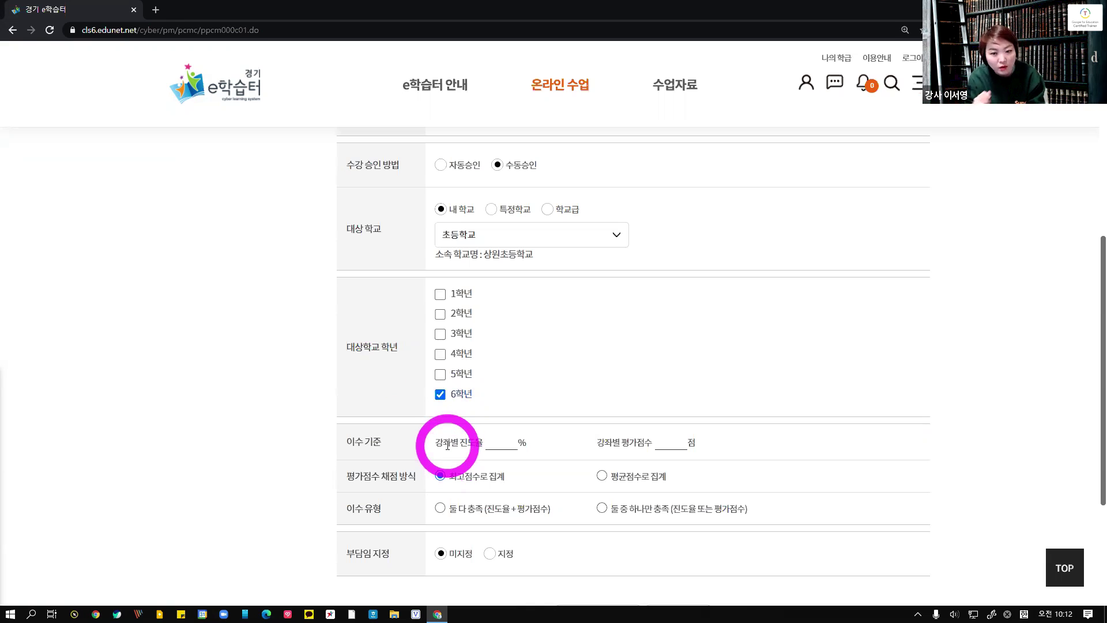
click(440, 374)
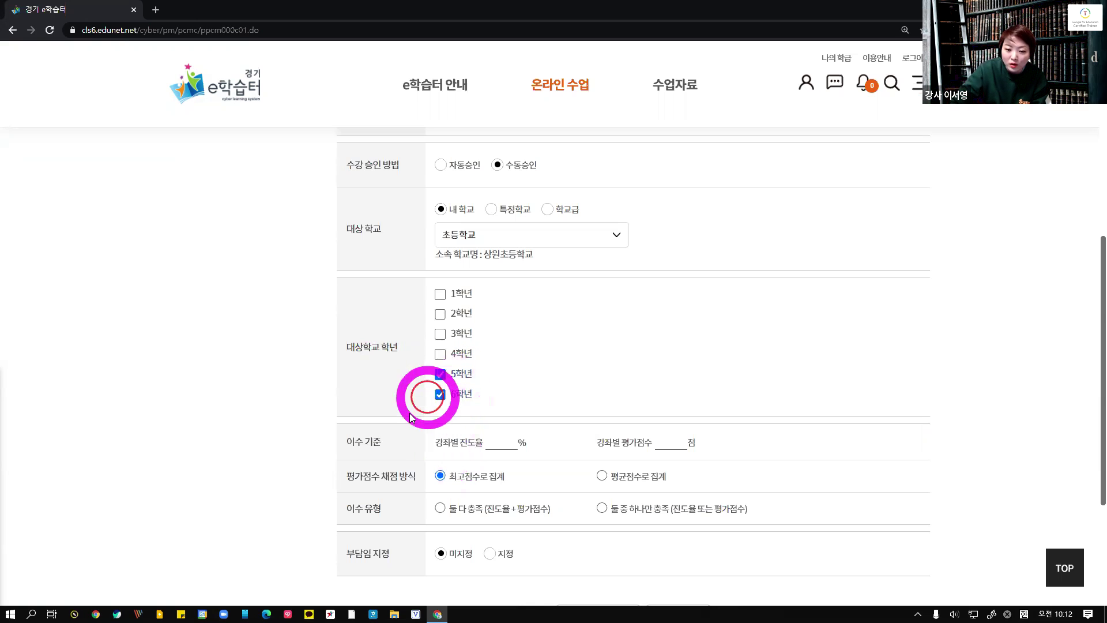
Set the completion criteria (이수 기준) to 50% course progress and 50 points for the course evaluation score.
scroll(249, 460, down, 1)
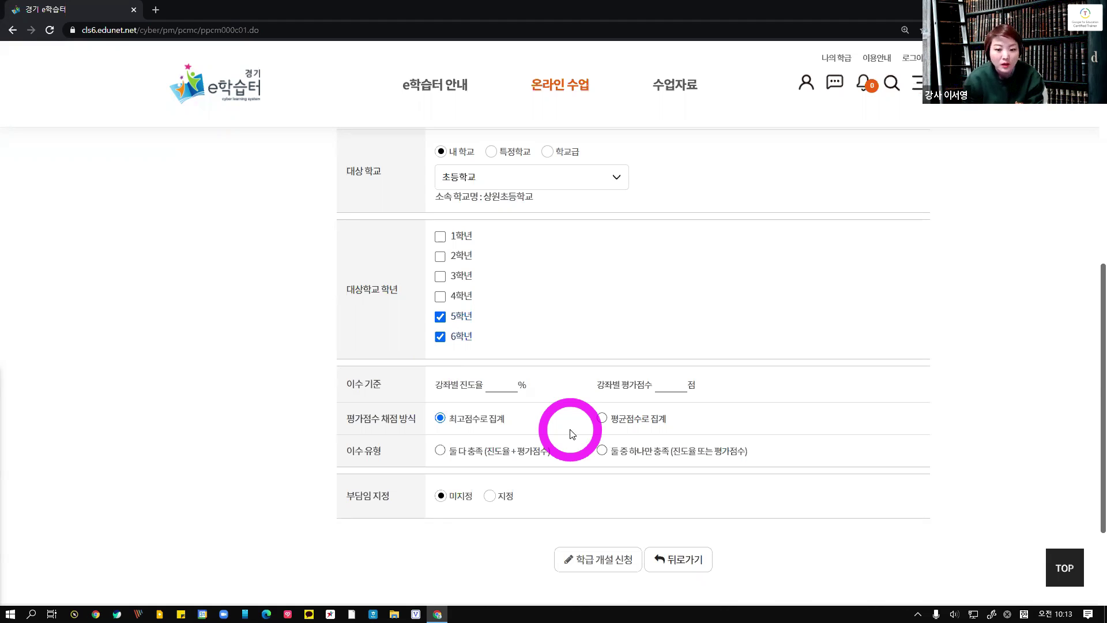
click(503, 392)
click(502, 409)
click(669, 386)
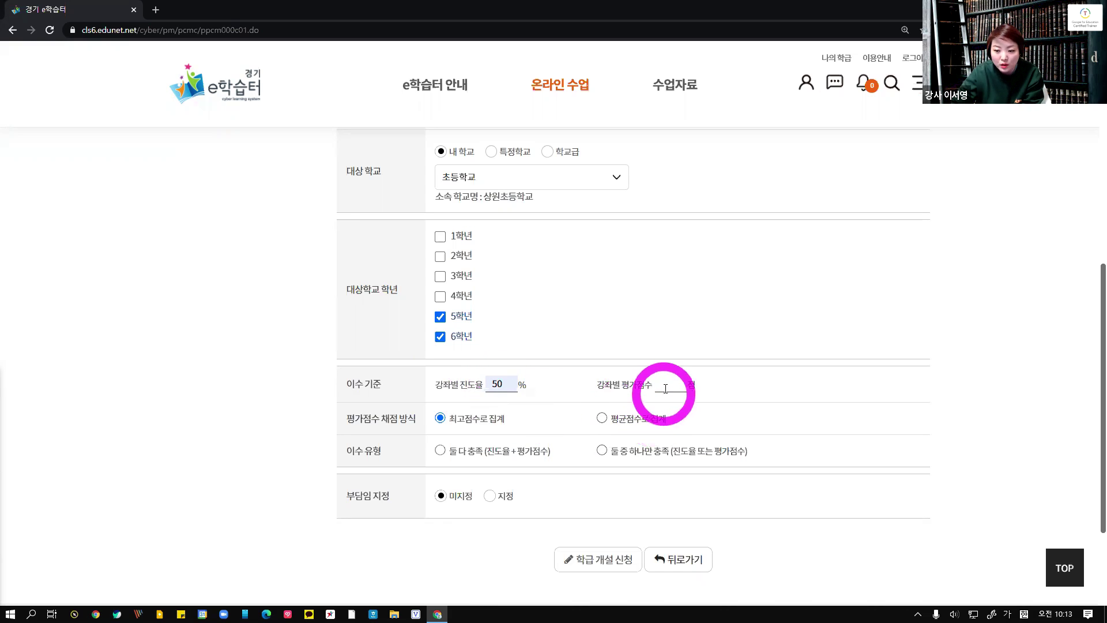
click(674, 409)
click(620, 501)
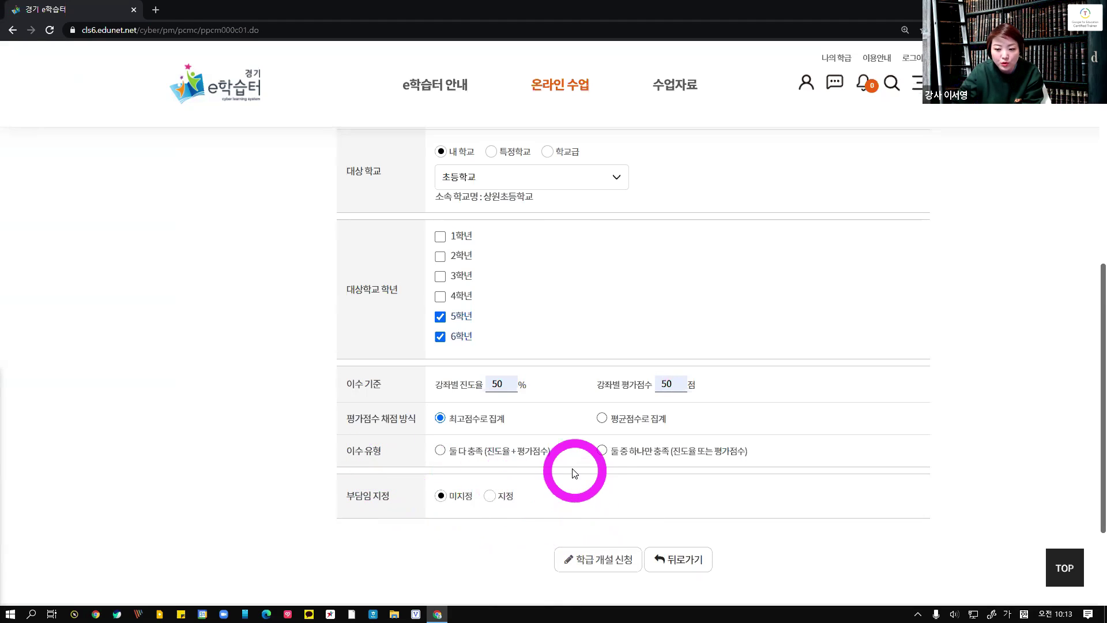
Set the completion type (이수 유형) to 둘 중 하나만 충족 (진도율 또는 평가점수) and check the two completion criteria values.
click(602, 451)
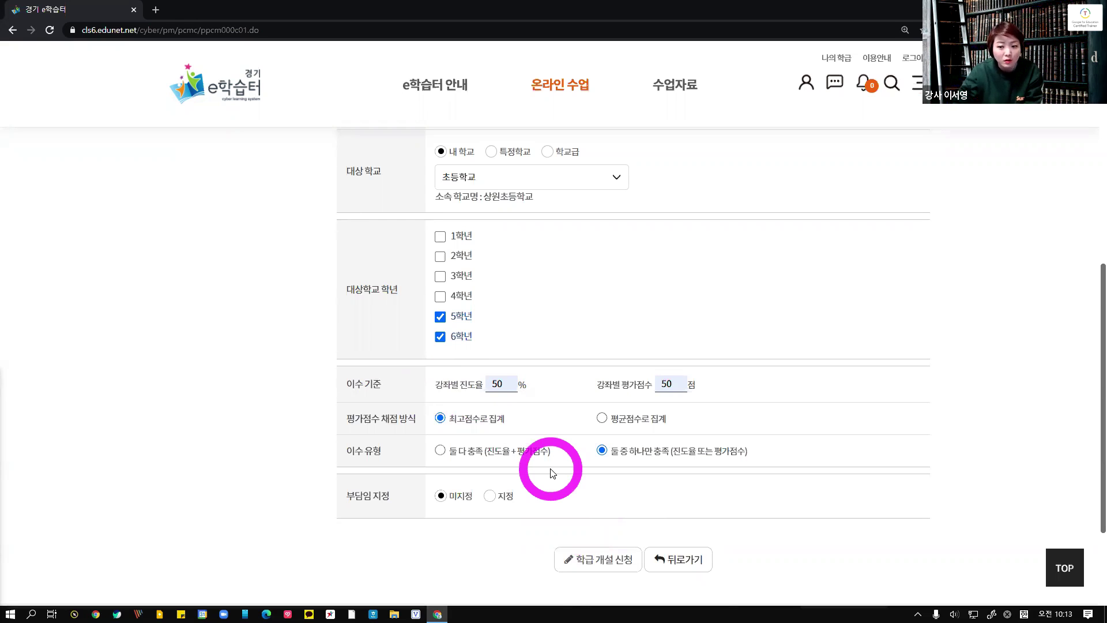
click(504, 380)
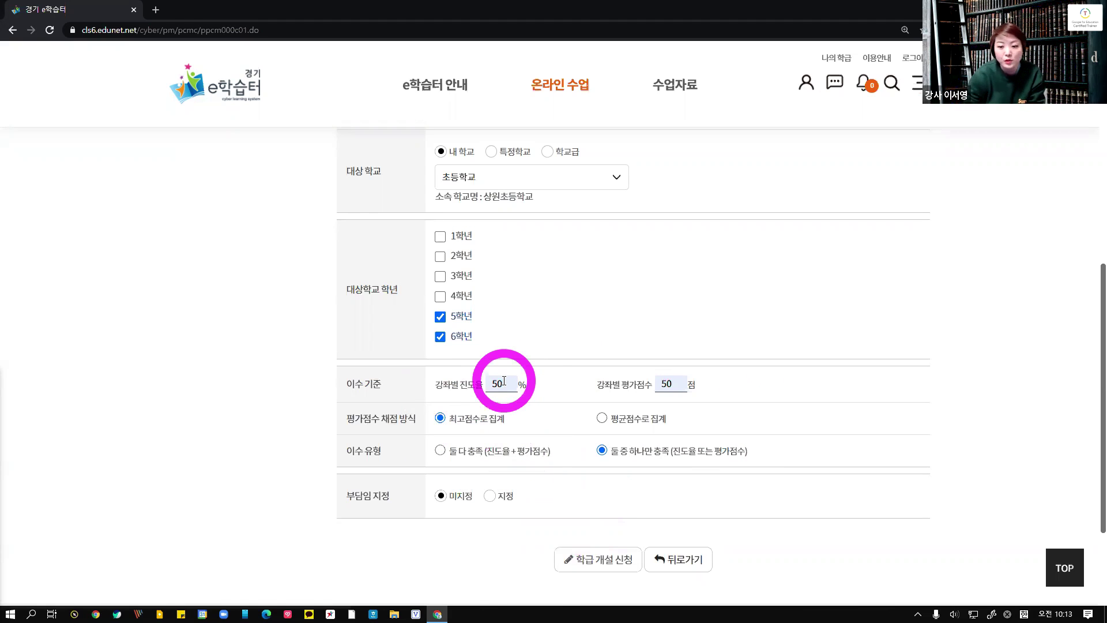
click(670, 383)
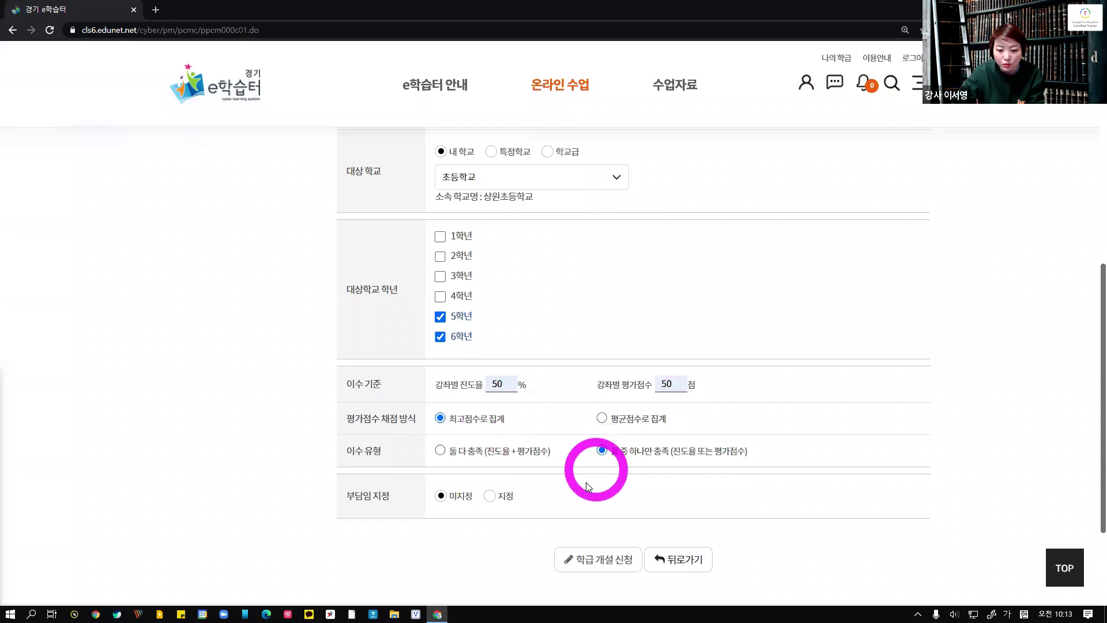
Try the 지정 option for the assistant homeroom teacher (부담임), view its search window, and return the choice to 미지정.
scroll(453, 548, down, 1)
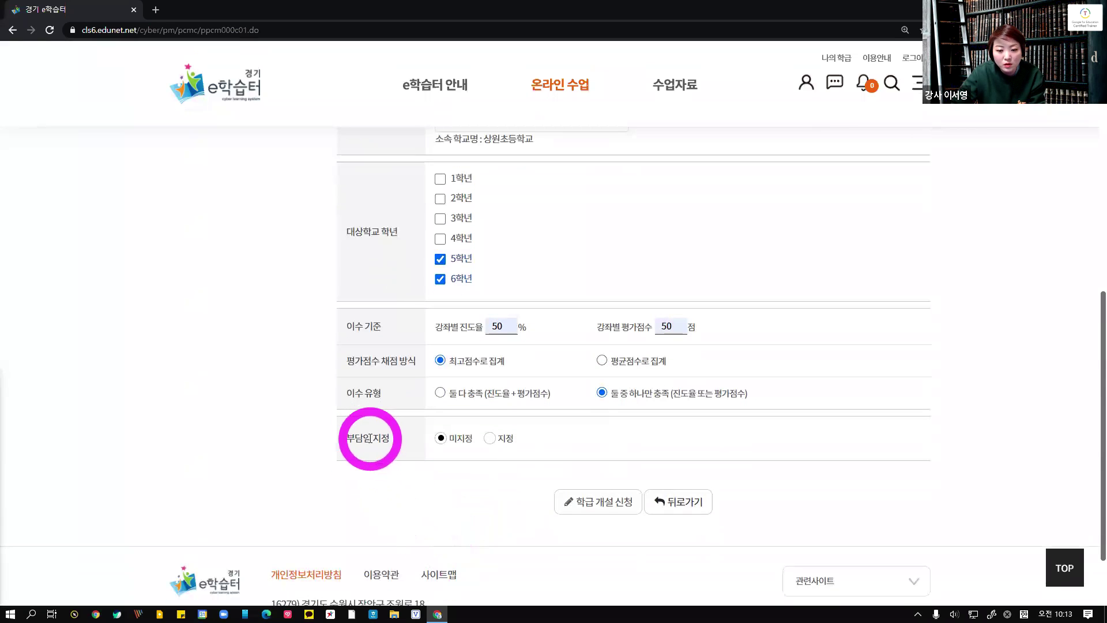
key(ctrl+plus)
key(ctrl+plus)
scroll(371, 445, down, 4)
click(468, 352)
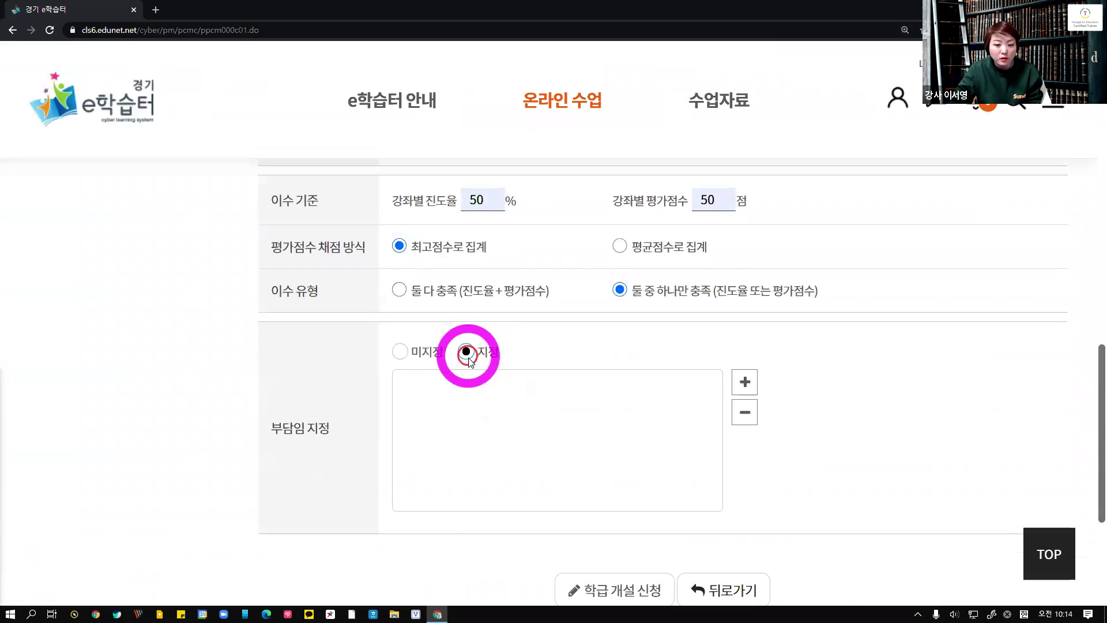
click(742, 385)
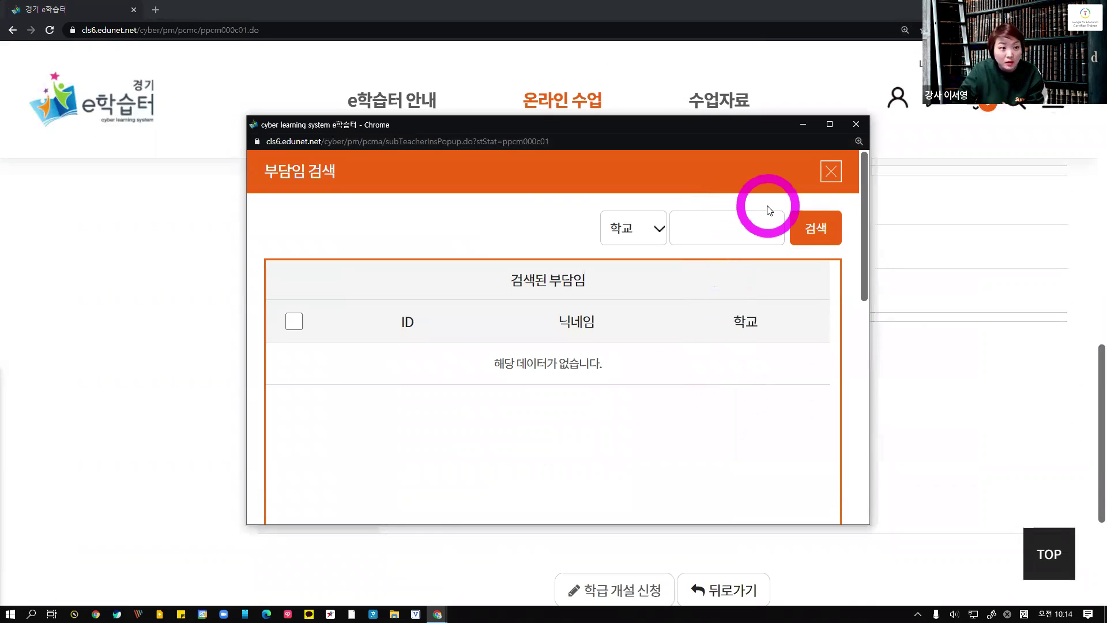
click(831, 171)
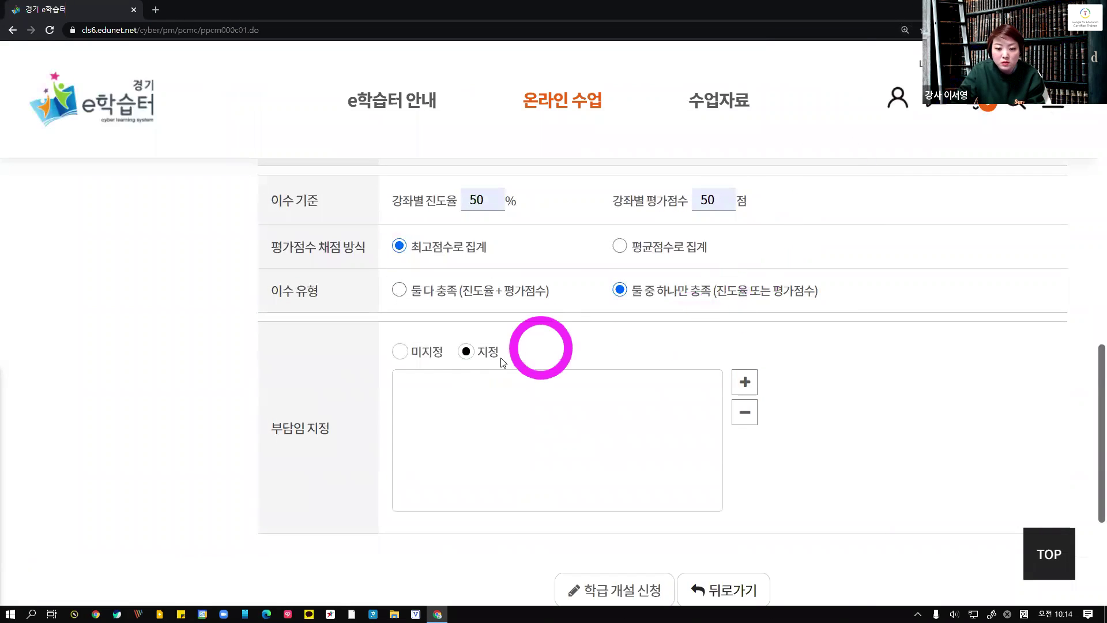
click(430, 357)
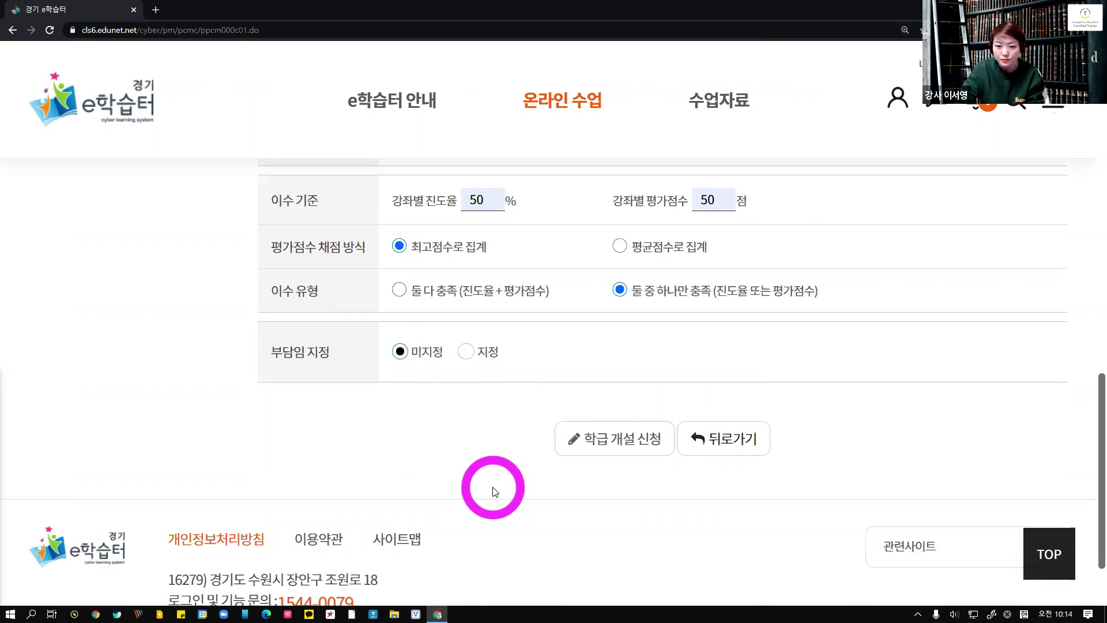
Review the whole class opening application from the class name and introduction down to the assistant teacher setting.
key(ctrl+minus)
scroll(491, 478, up, 7)
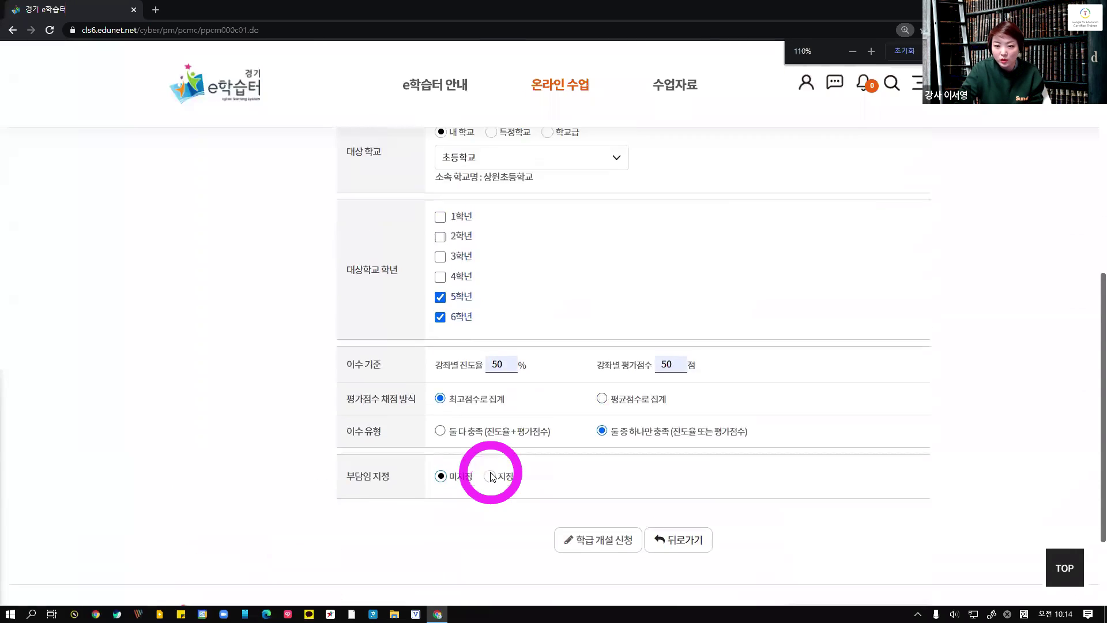
scroll(492, 478, up, 3)
scroll(492, 473, down, 8)
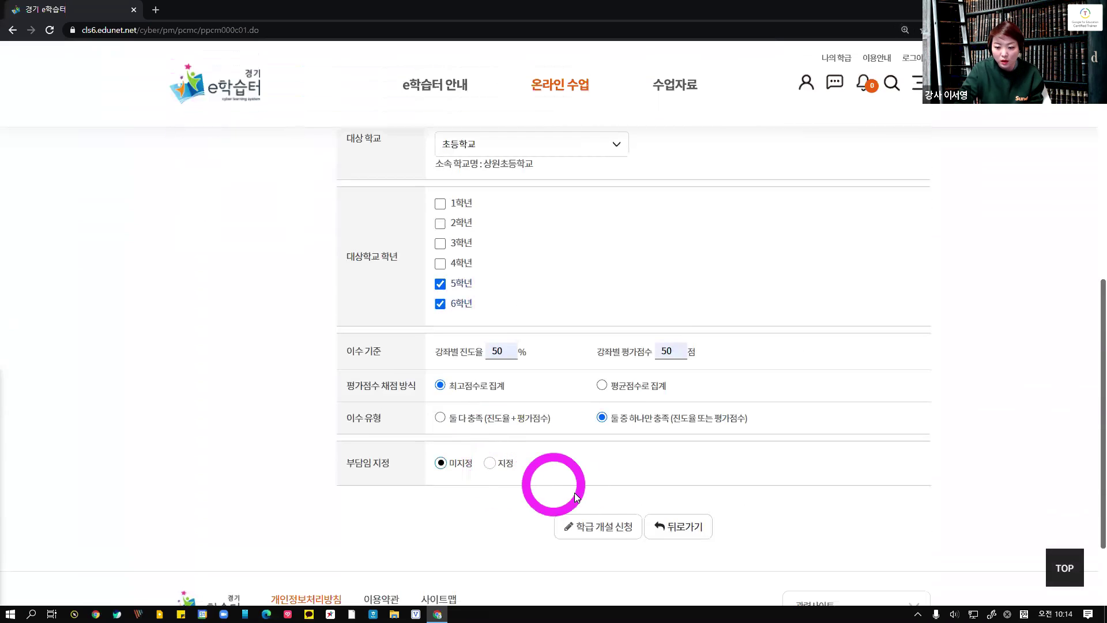
scroll(478, 548, up, 5)
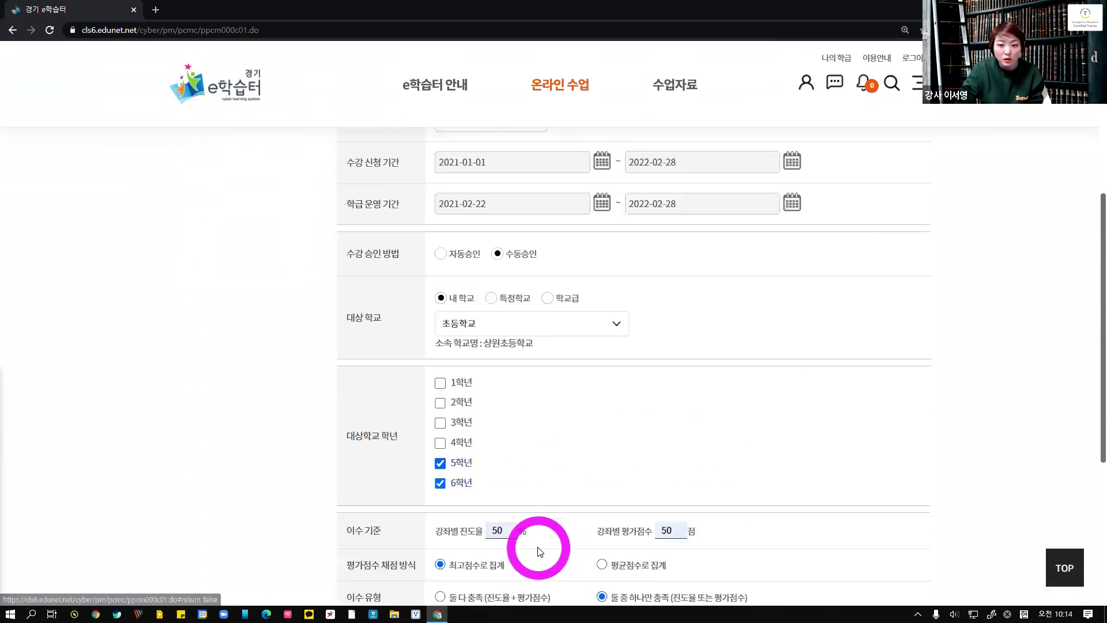
scroll(538, 551, up, 3)
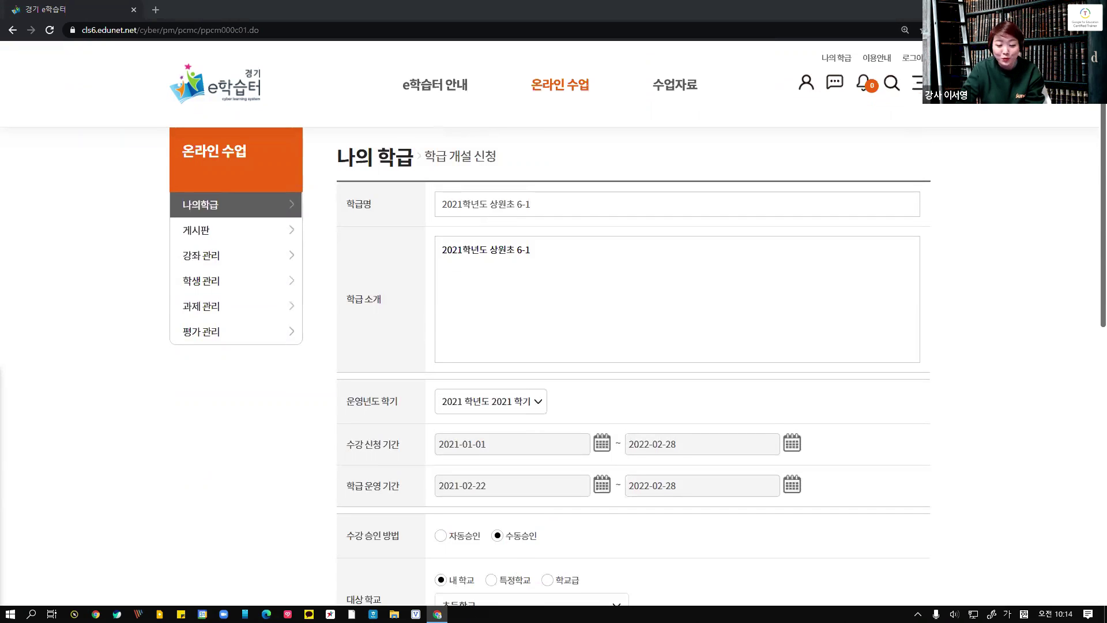
scroll(919, 519, down, 4)
scroll(919, 519, down, 5)
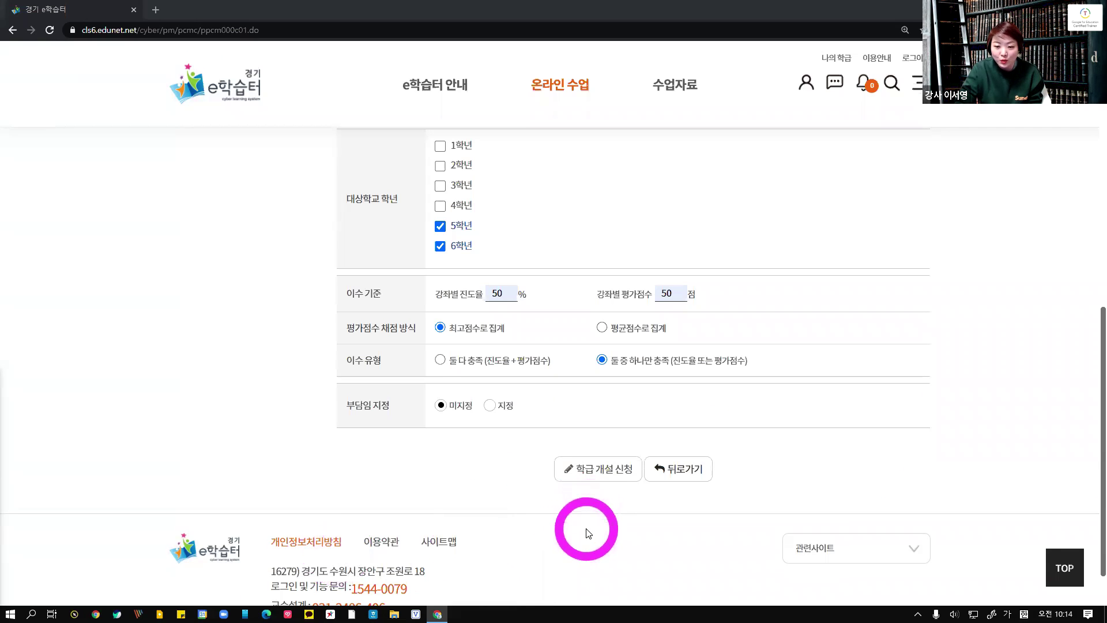
Submit the class opening application (학급 개설 신청) and confirm its summary and registration.
key(ctrl+plus)
key(ctrl+plus)
key(ctrl+plus)
scroll(589, 531, down, 1)
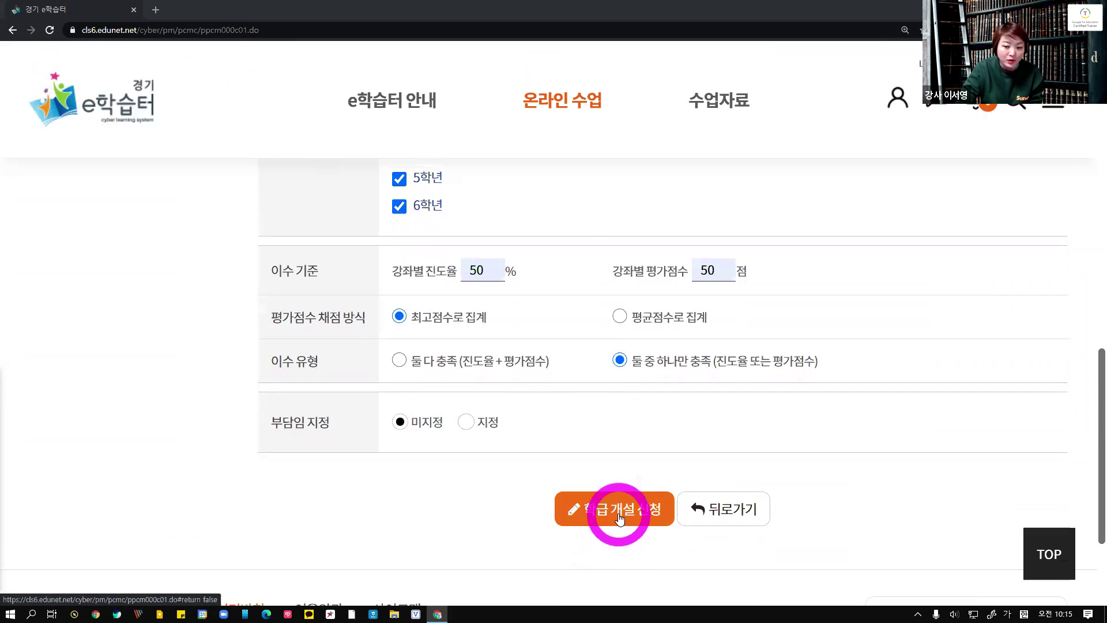
click(619, 516)
click(516, 382)
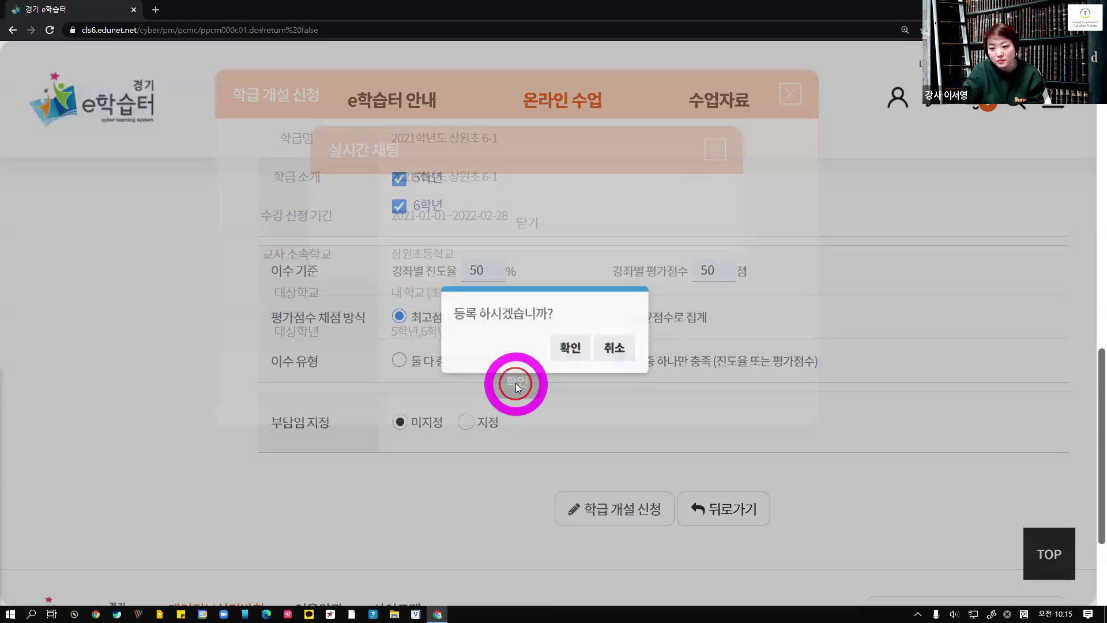
click(568, 344)
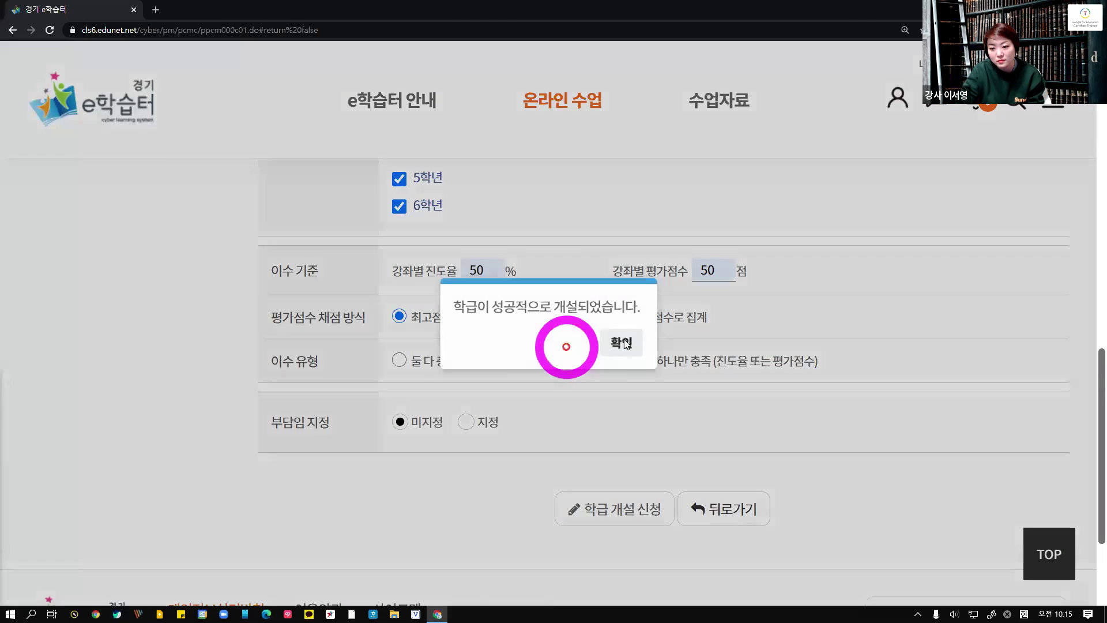
click(624, 342)
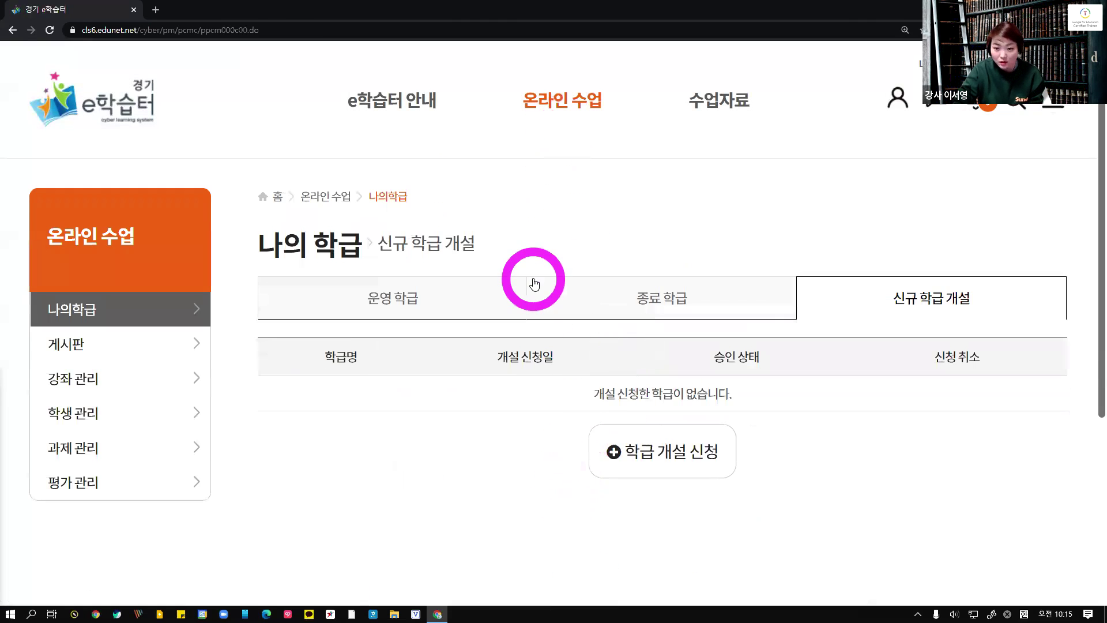
Return to the e학습터 home page and open the class 2021학년도 상원초 6-1 from the class list.
key(ctrl+minus)
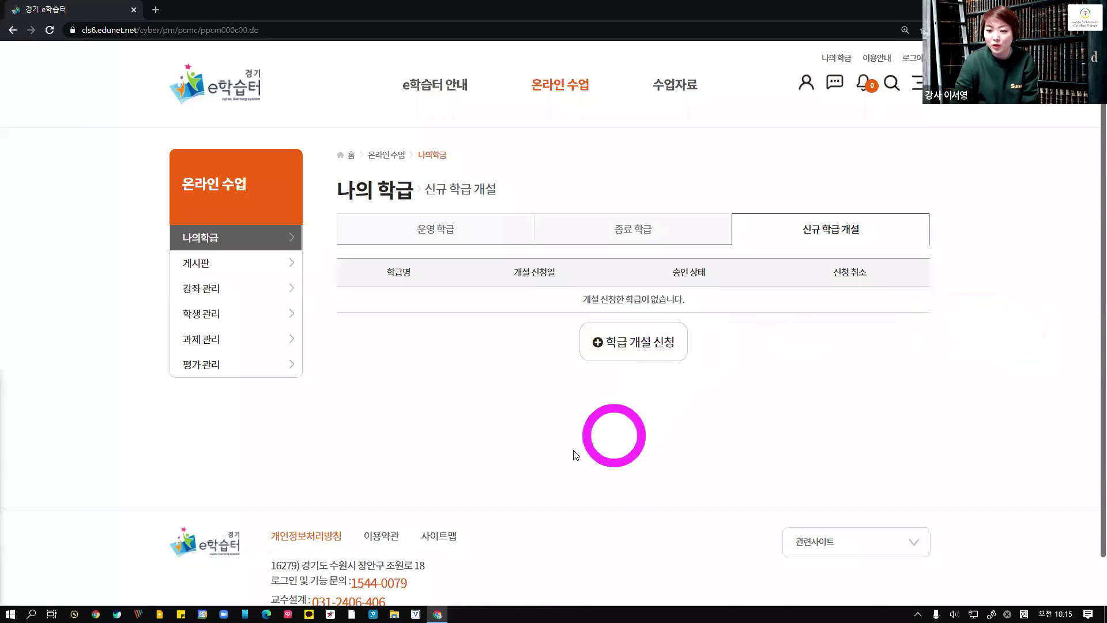
click(252, 92)
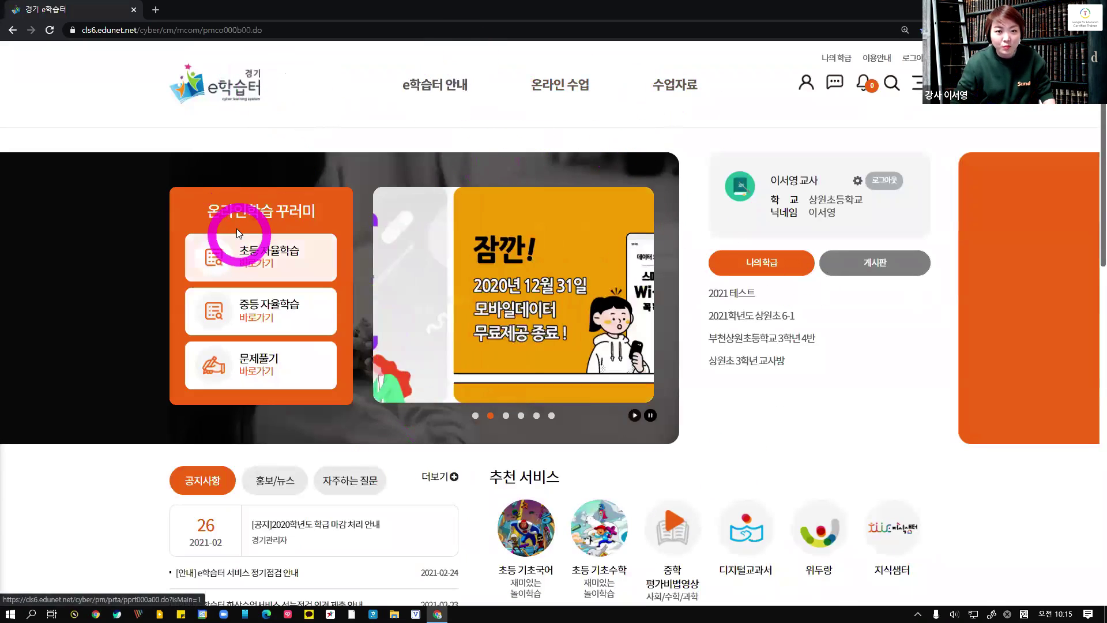
click(234, 99)
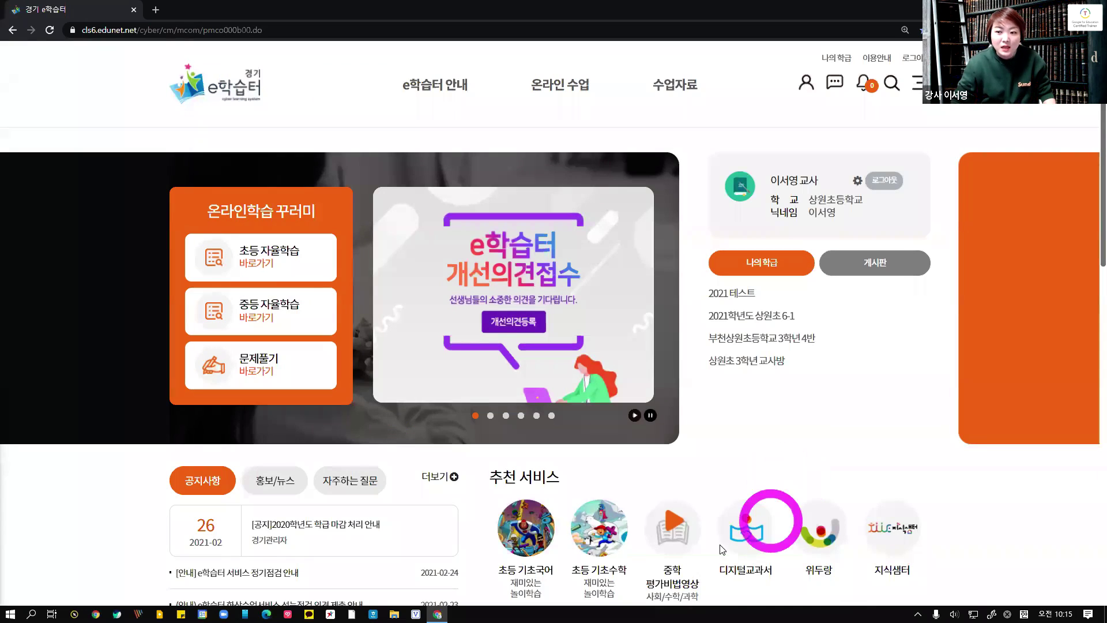
click(776, 326)
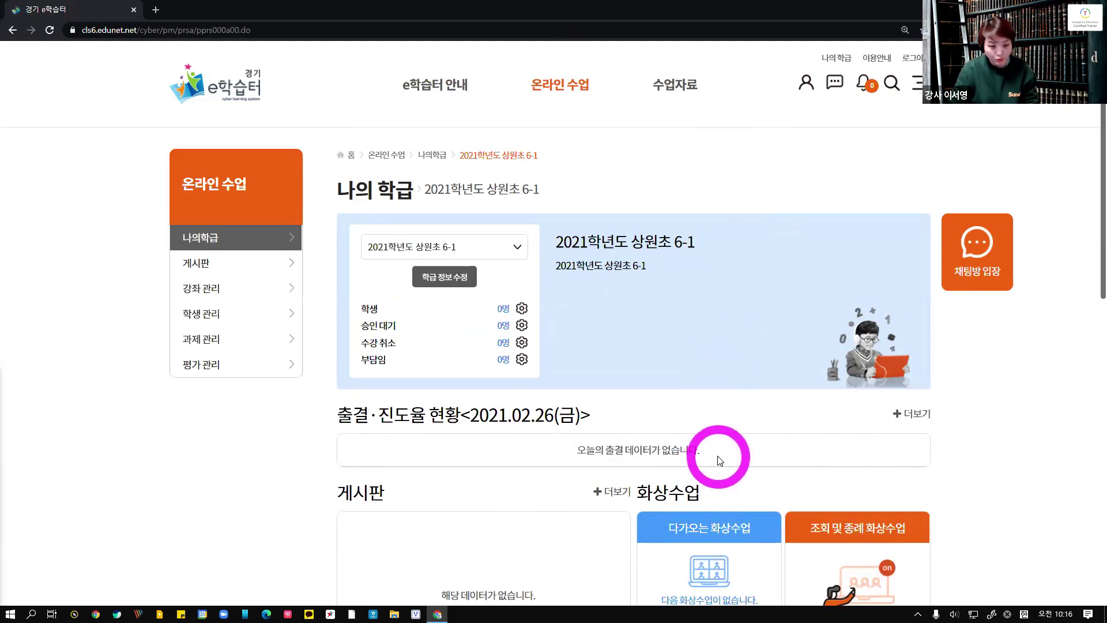
Open the class information editing page (학급 정보 수정) and go back to the class page.
key(ctrl+plus)
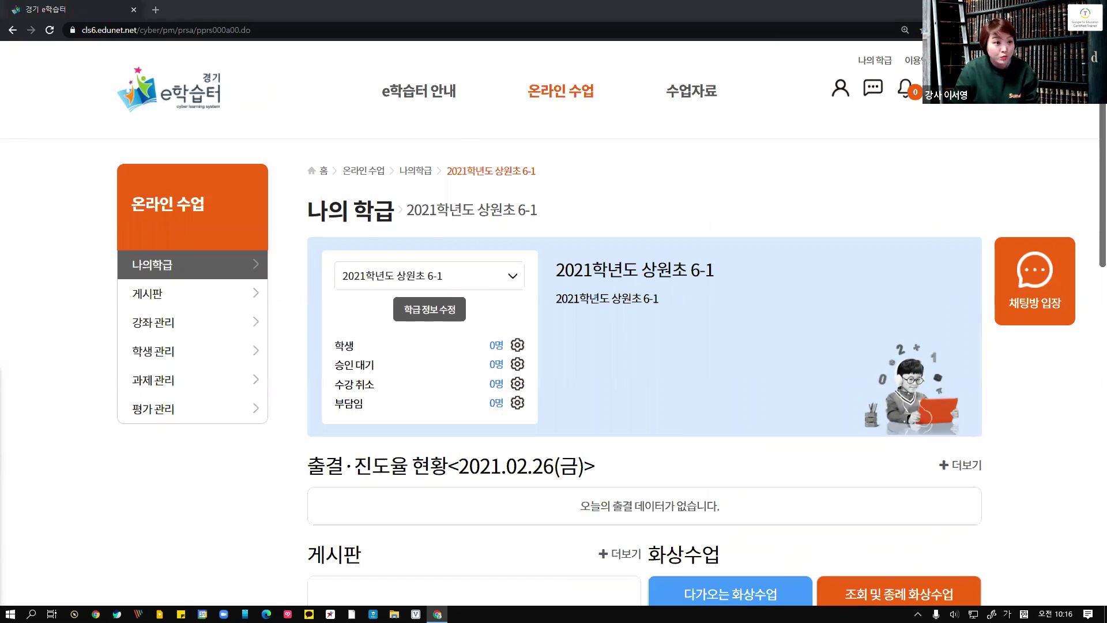
click(435, 104)
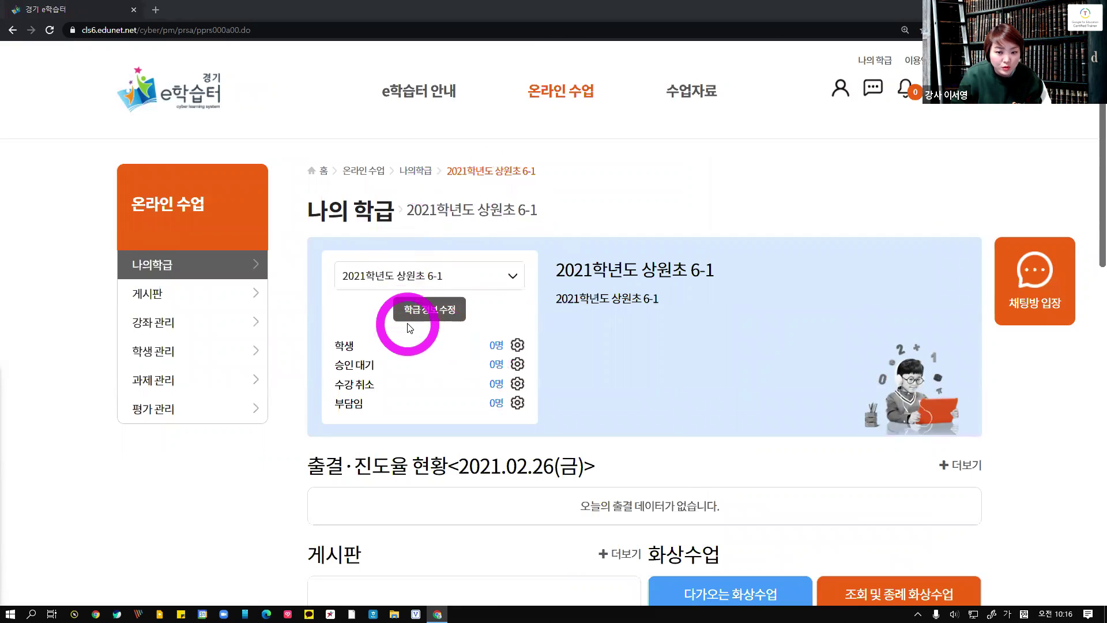
click(428, 312)
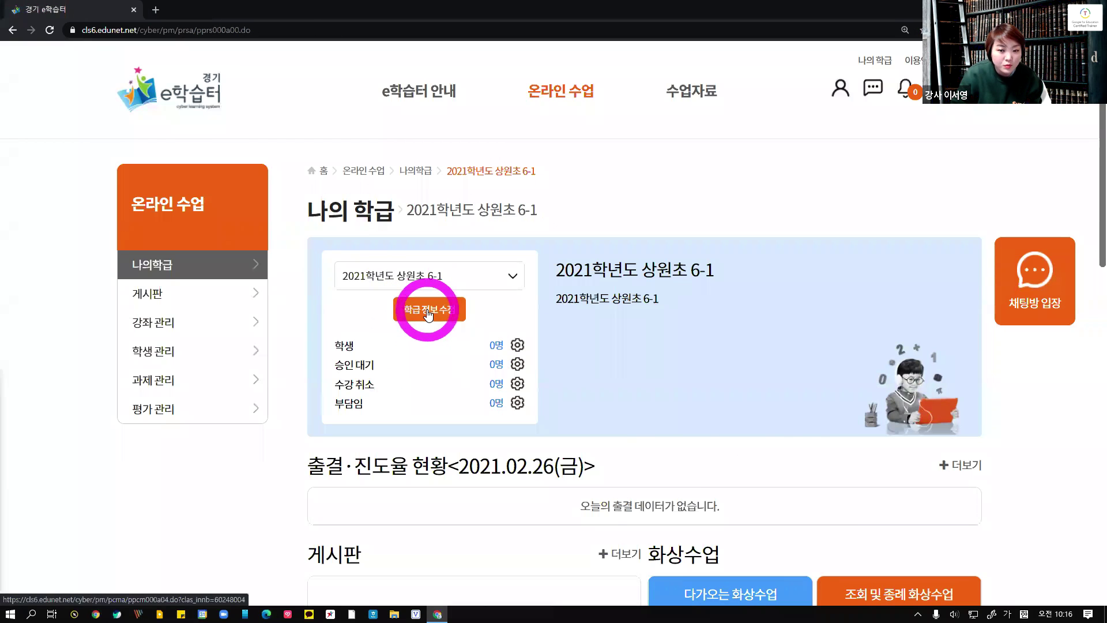
click(12, 30)
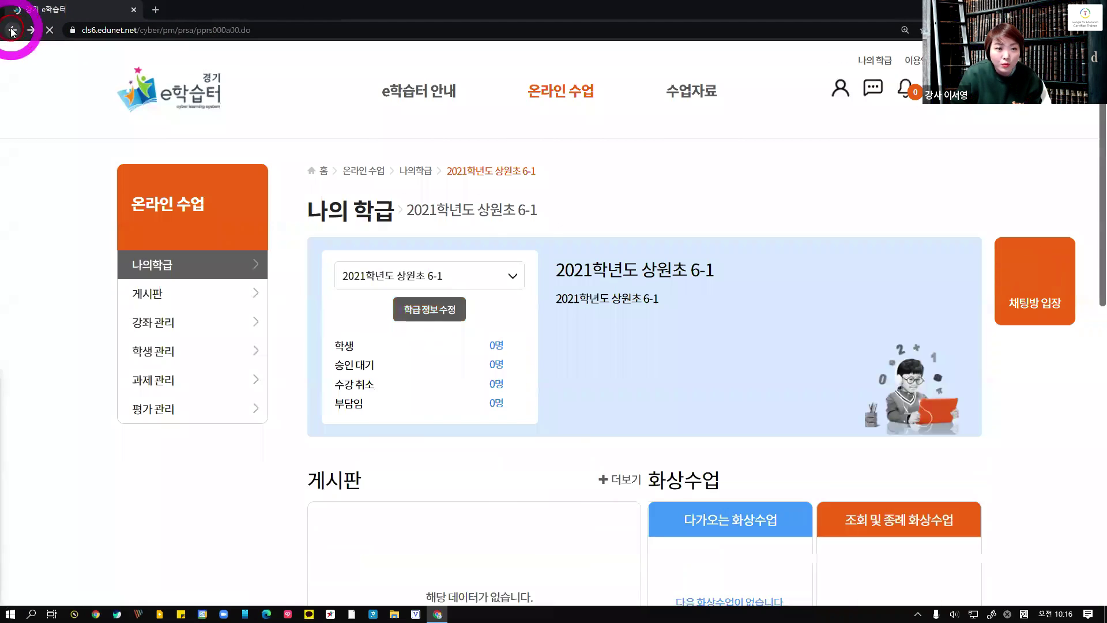
Look at the class selection list without switching classes and open the class's assistant teacher management page (부담임 관리).
click(511, 279)
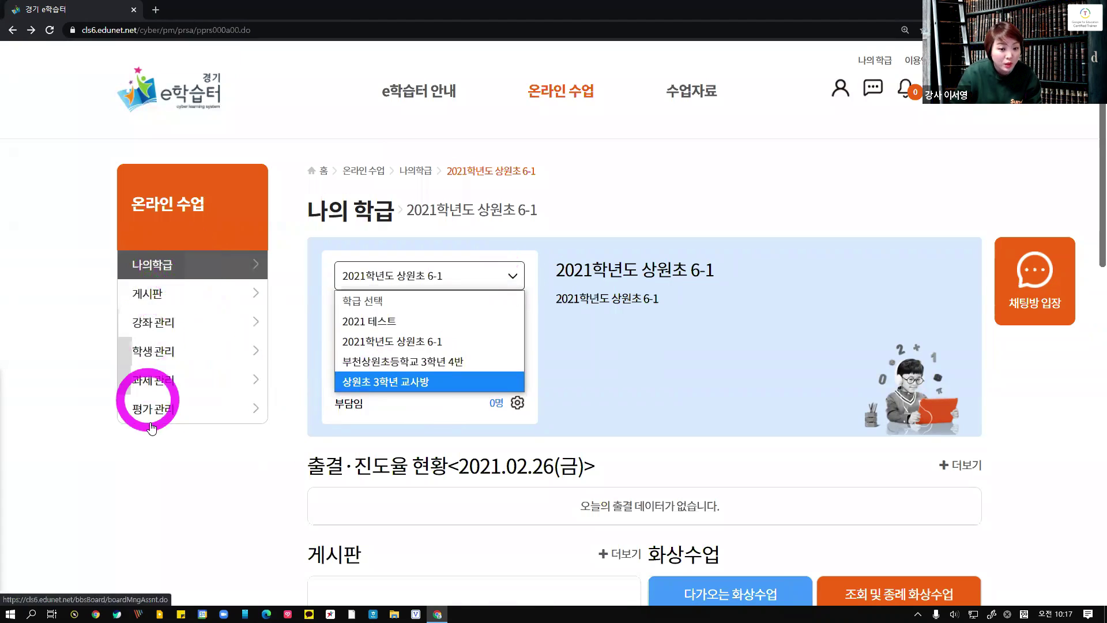
click(154, 465)
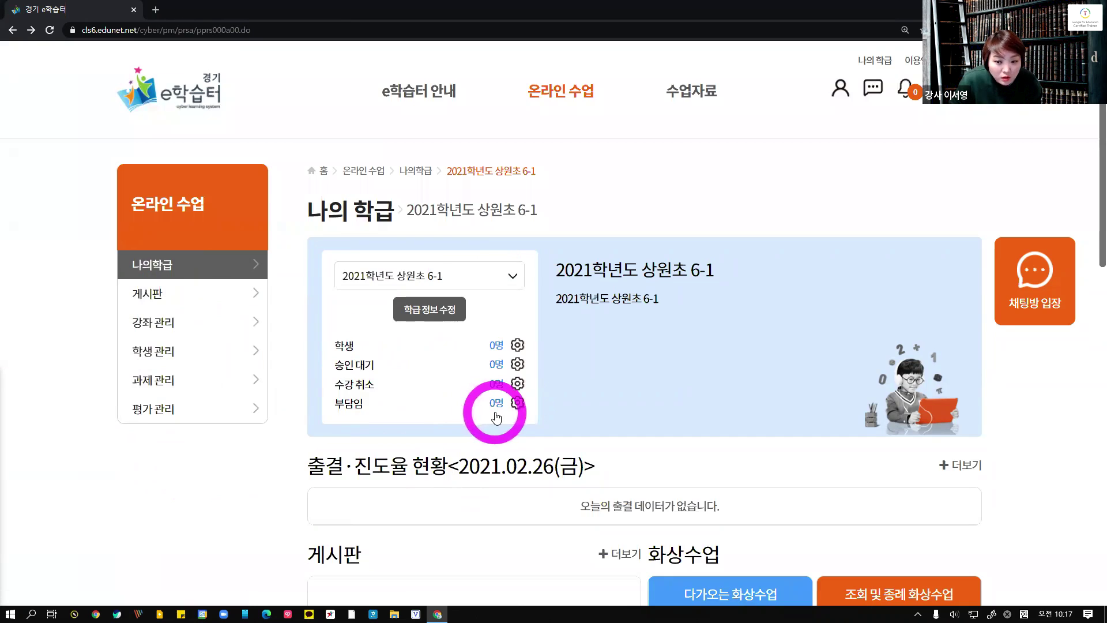
key(ctrl+plus)
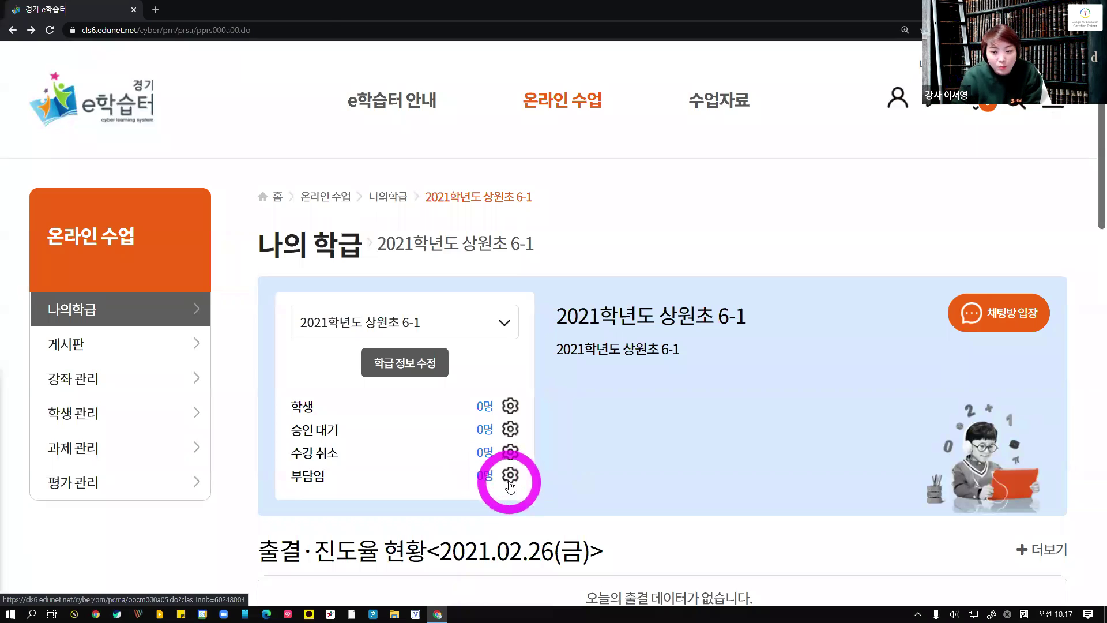
click(510, 482)
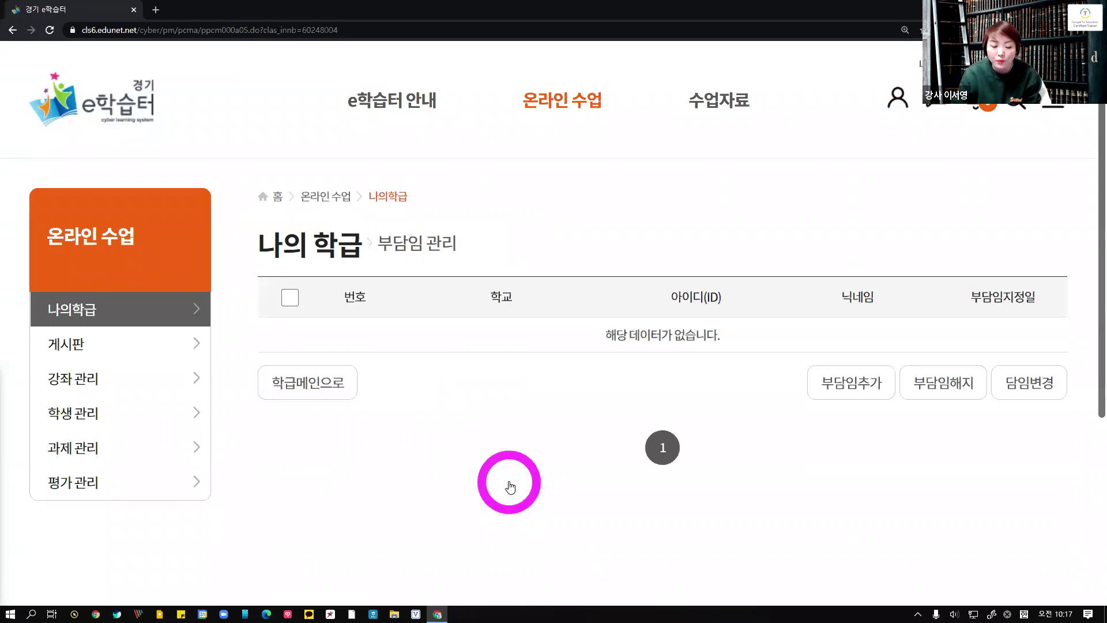
key(ctrl+minus)
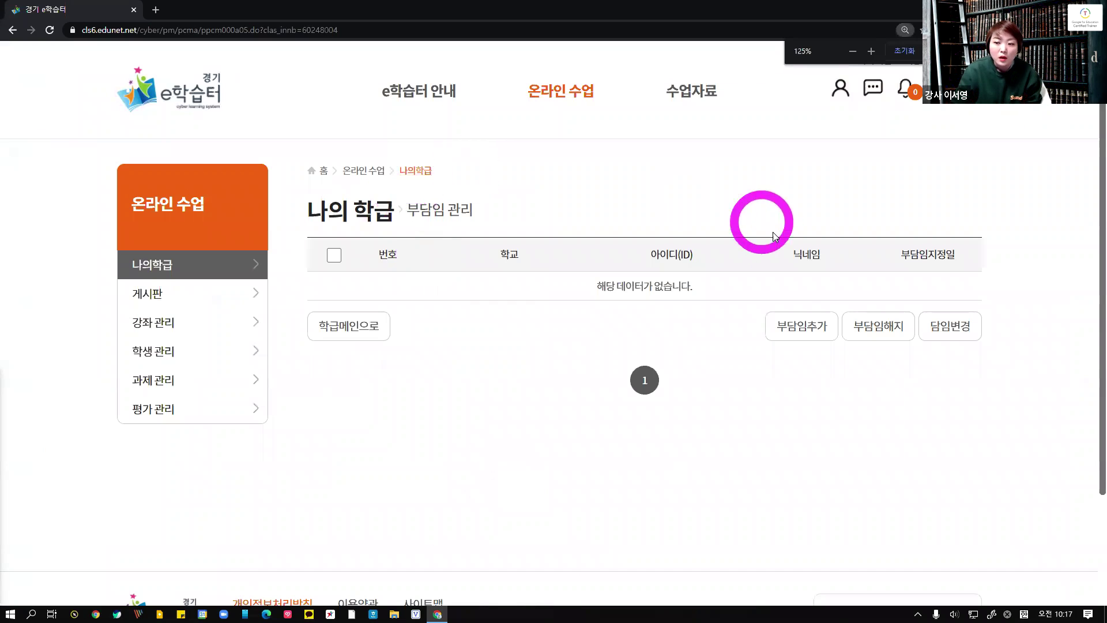
Start adding an assistant teacher (부담임추가) and search the school's teacher list for candidates.
click(794, 338)
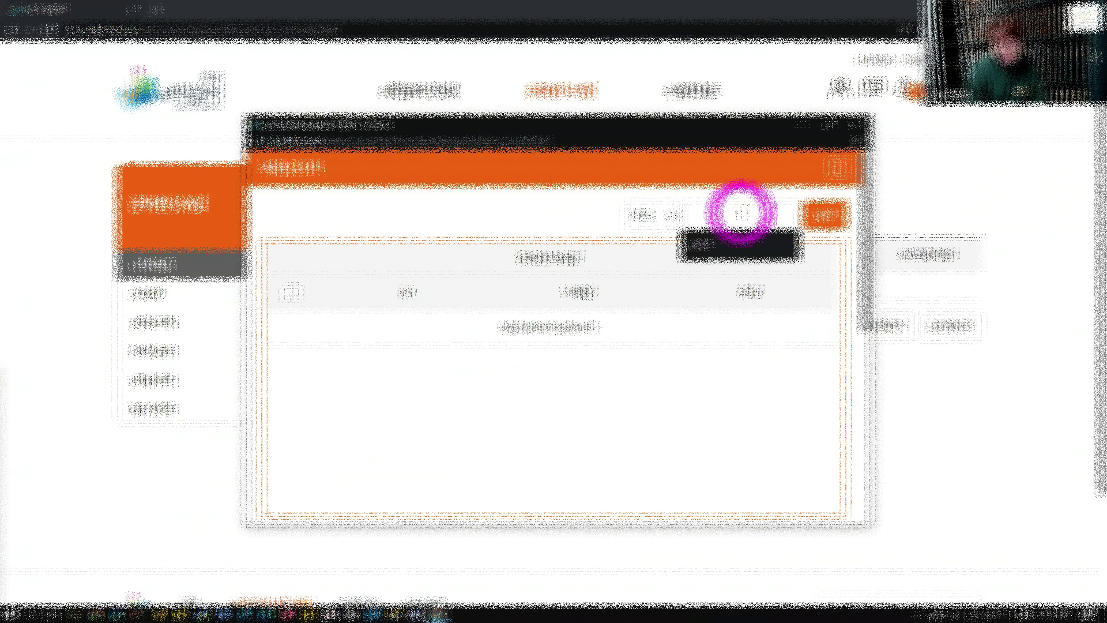
click(729, 247)
click(828, 212)
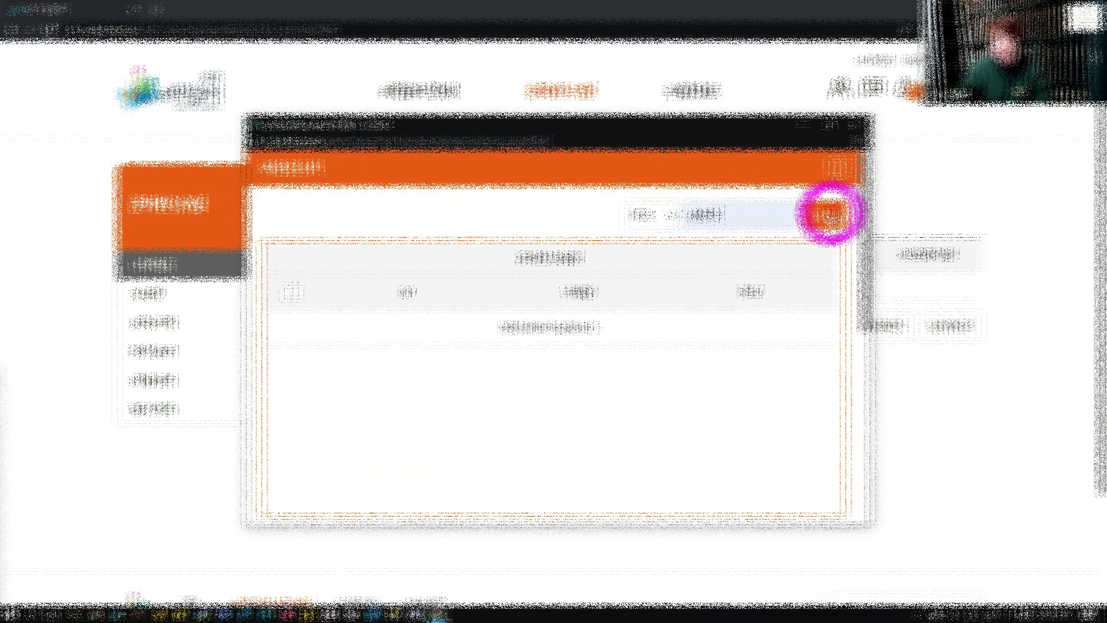
scroll(601, 423, down, 2)
scroll(576, 415, up, 2)
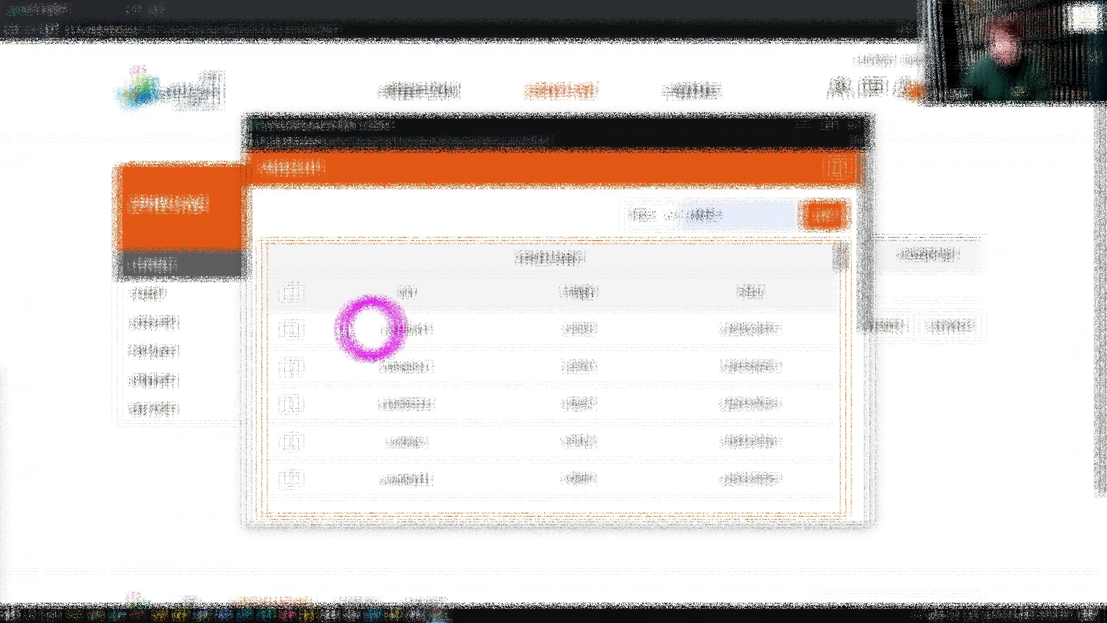
Select the first teacher in the search results, add them to the assistant list, and register and confirm the appointment.
click(292, 329)
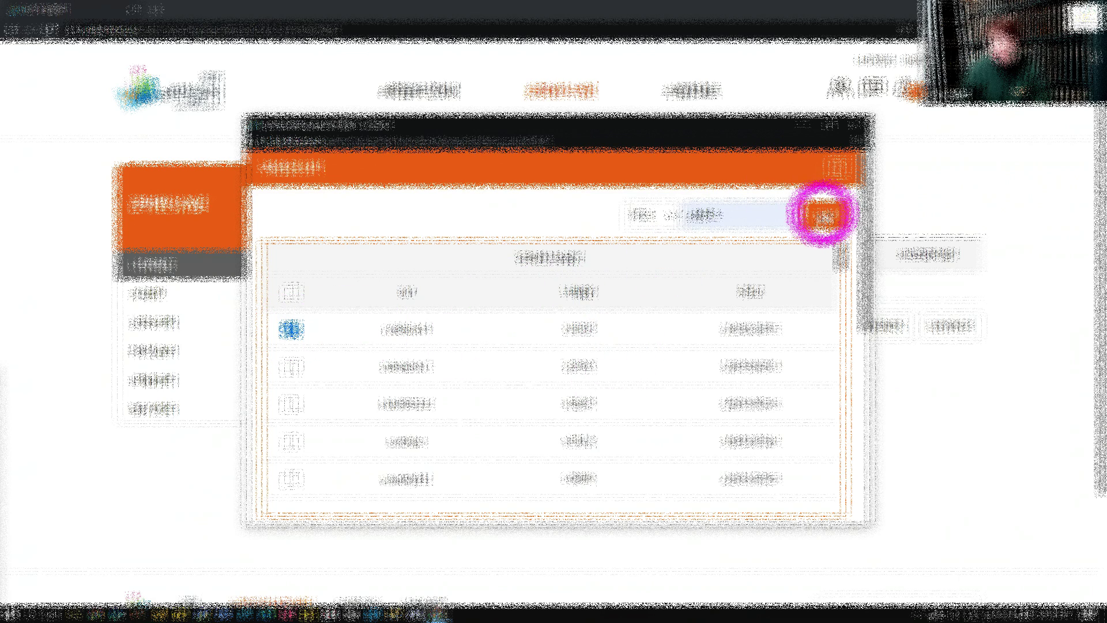
scroll(687, 351, down, 8)
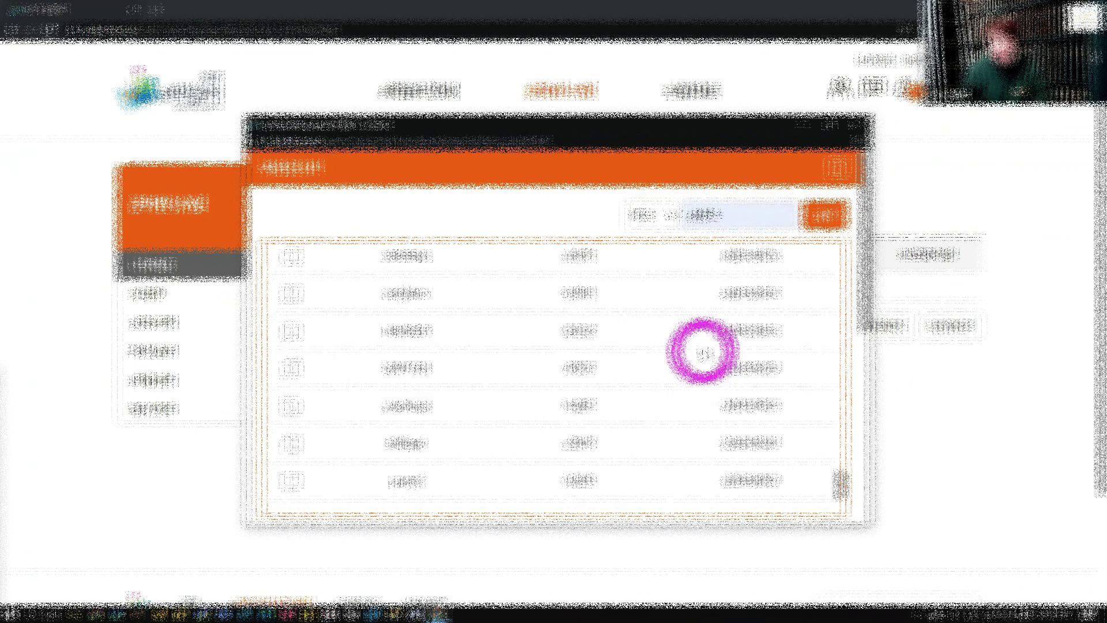
click(570, 307)
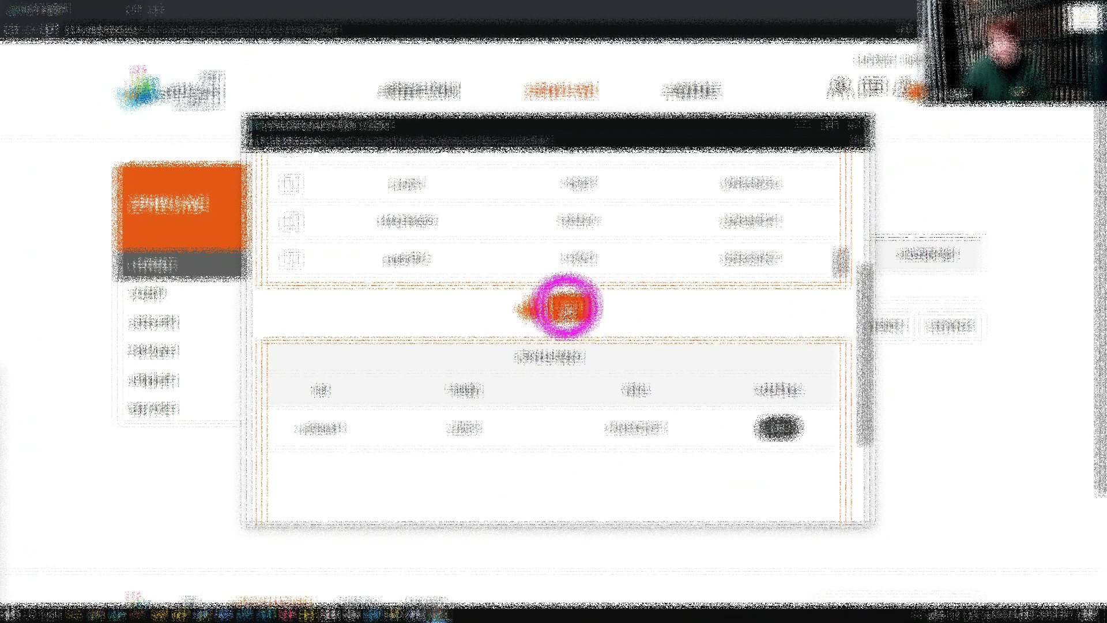
scroll(553, 411, down, 3)
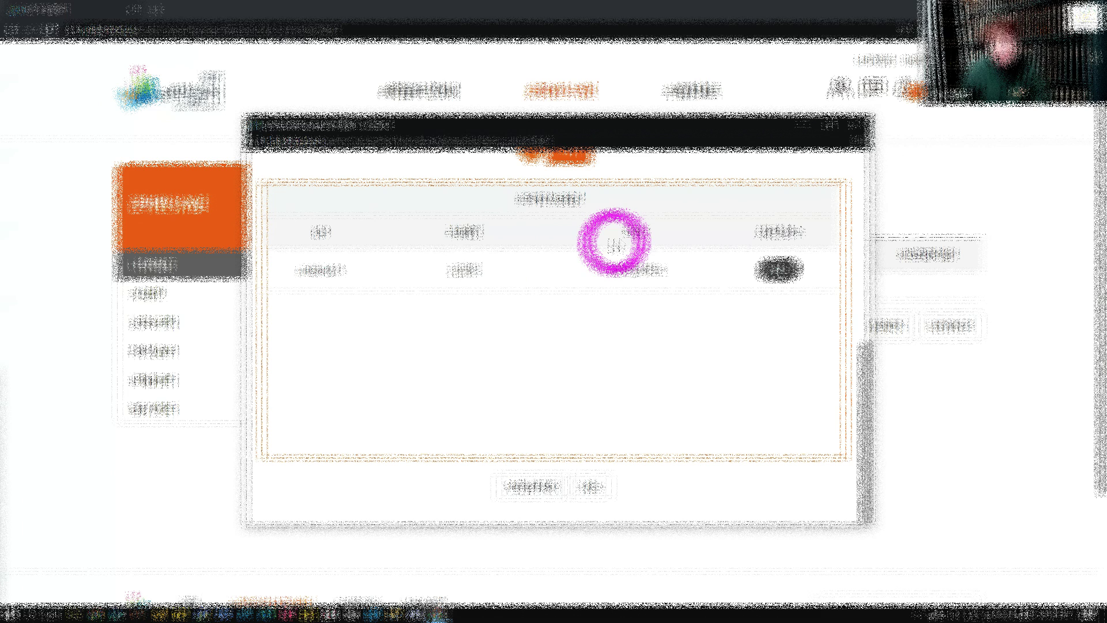
click(535, 485)
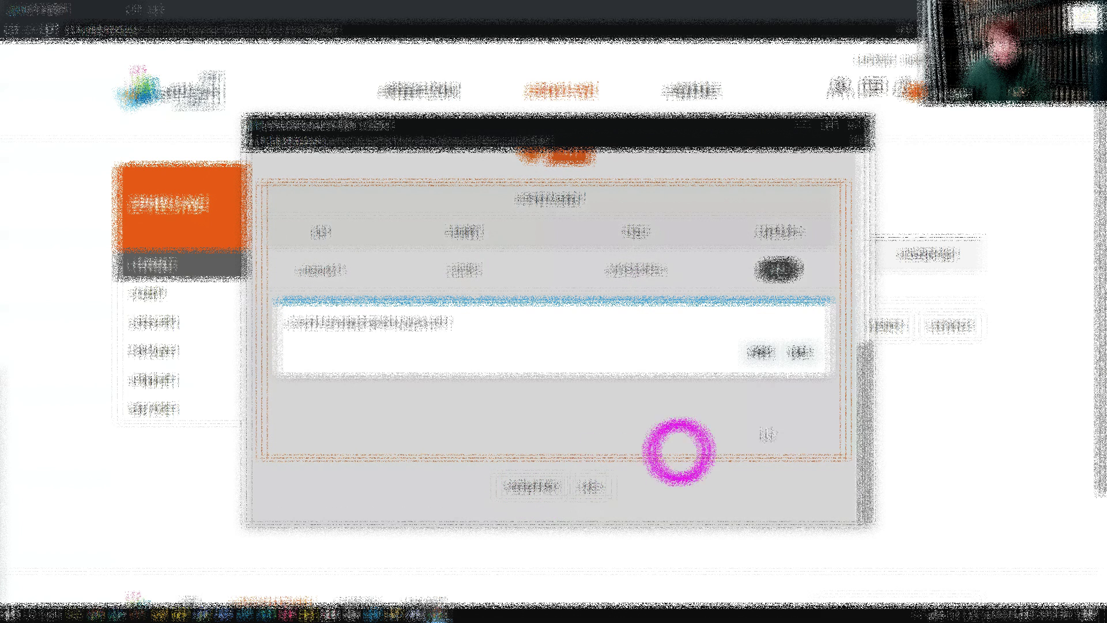
click(762, 352)
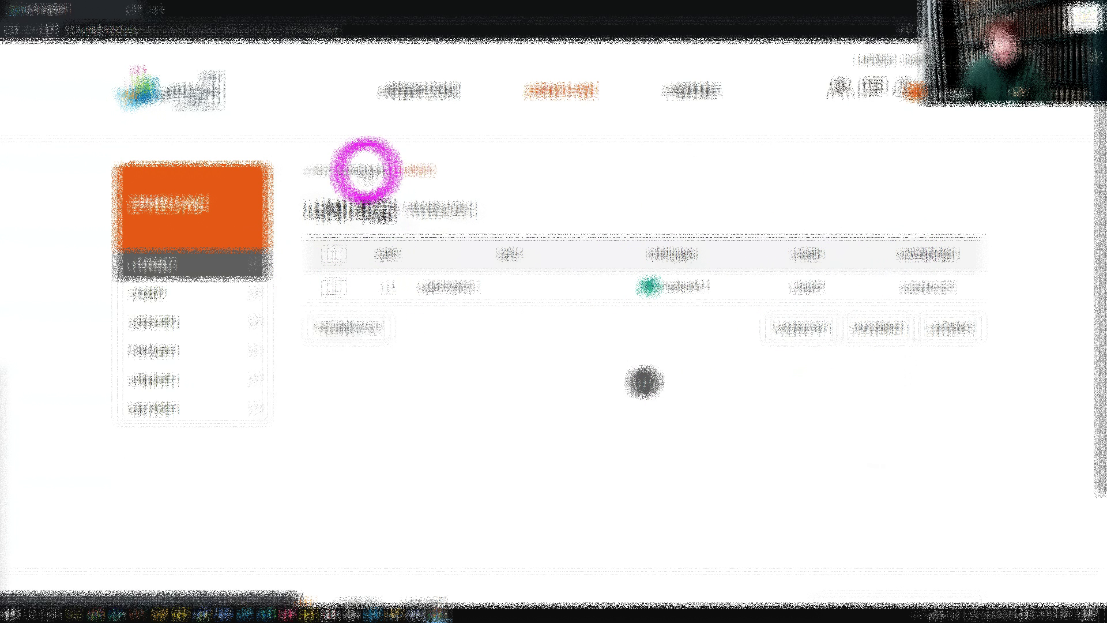
Return to the list of running classes (나의학급) and open the class 2021학년도 상원초 6-1.
click(376, 170)
click(419, 171)
click(663, 93)
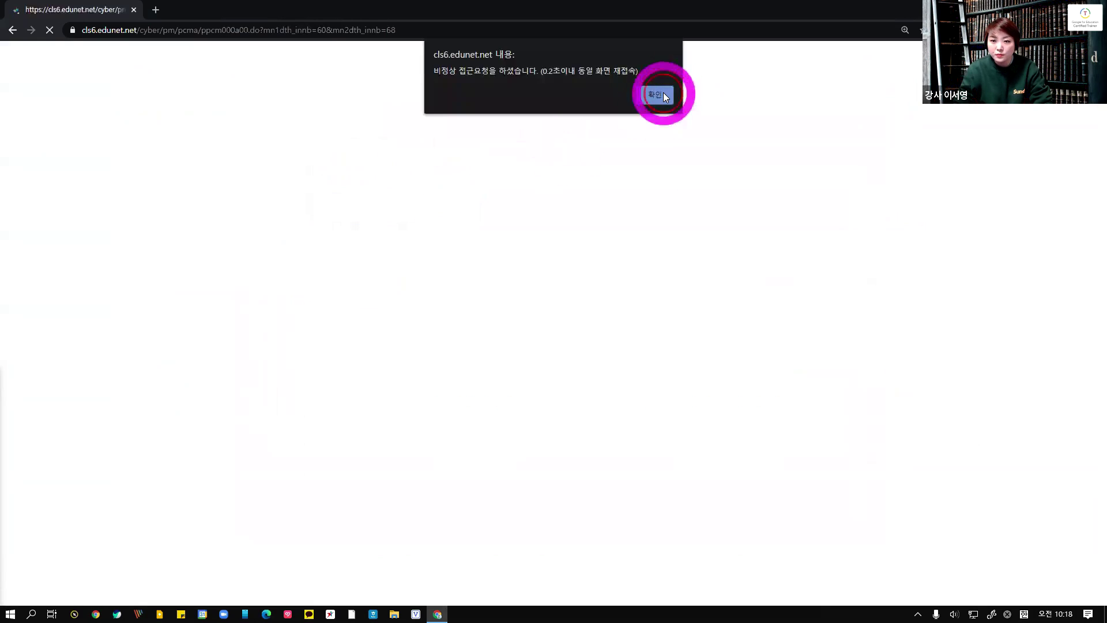
click(417, 170)
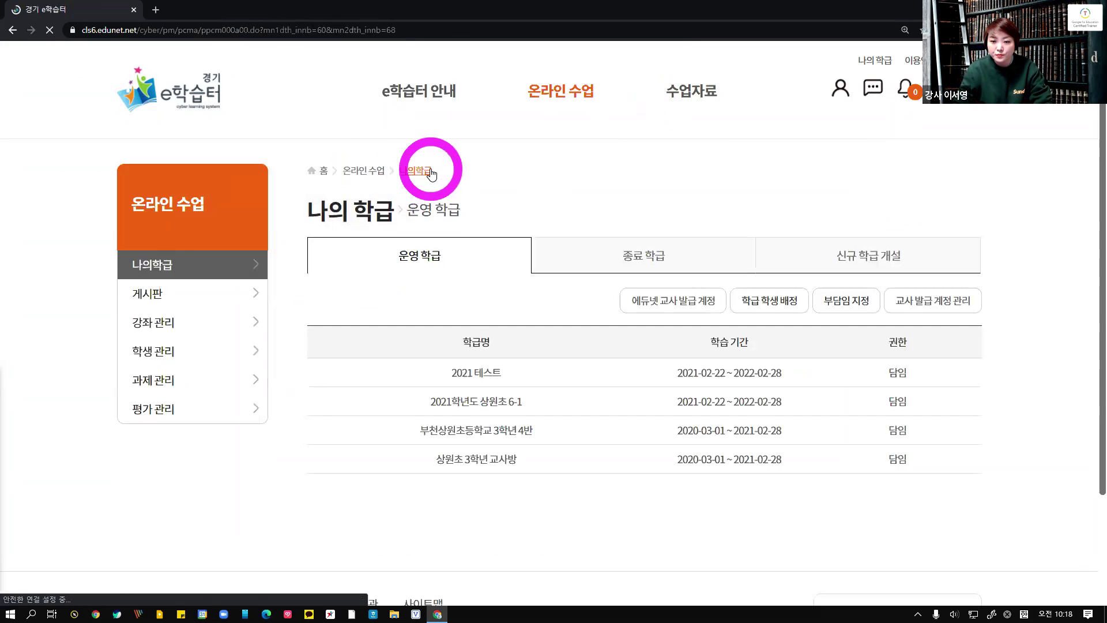
click(476, 404)
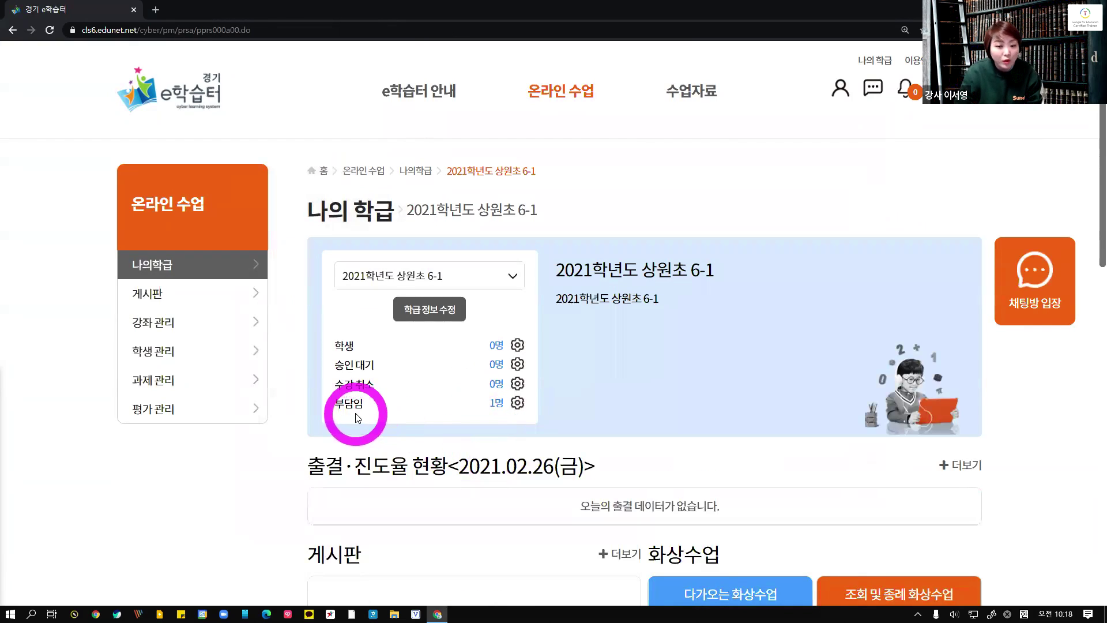
Check the registered assistant teacher in 부담임 관리 and go back to the class page.
key(ctrl+plus)
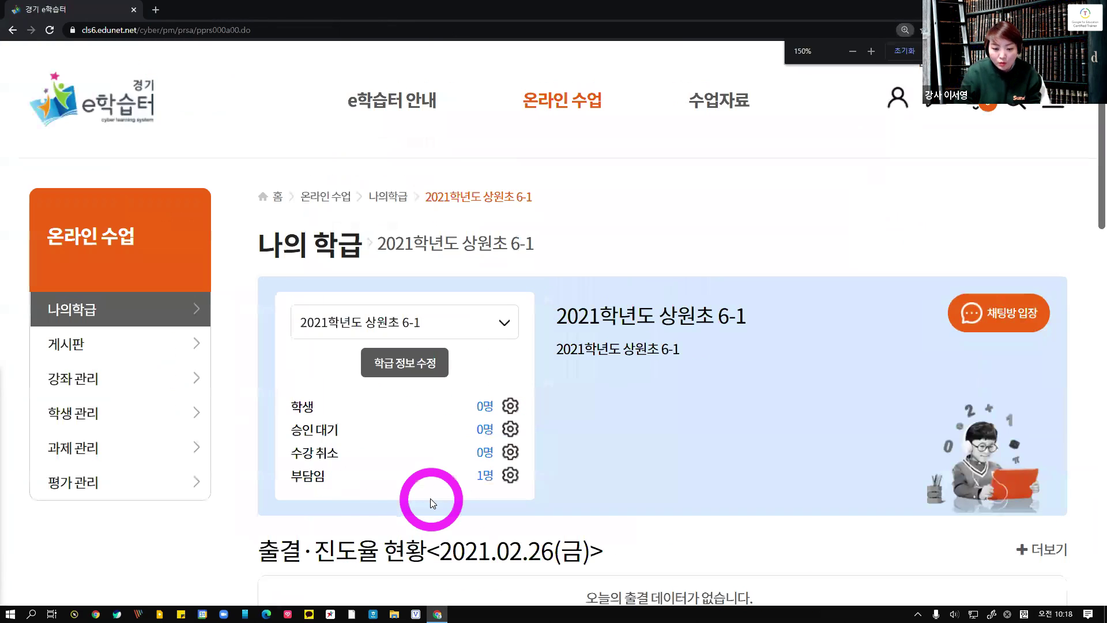
click(484, 477)
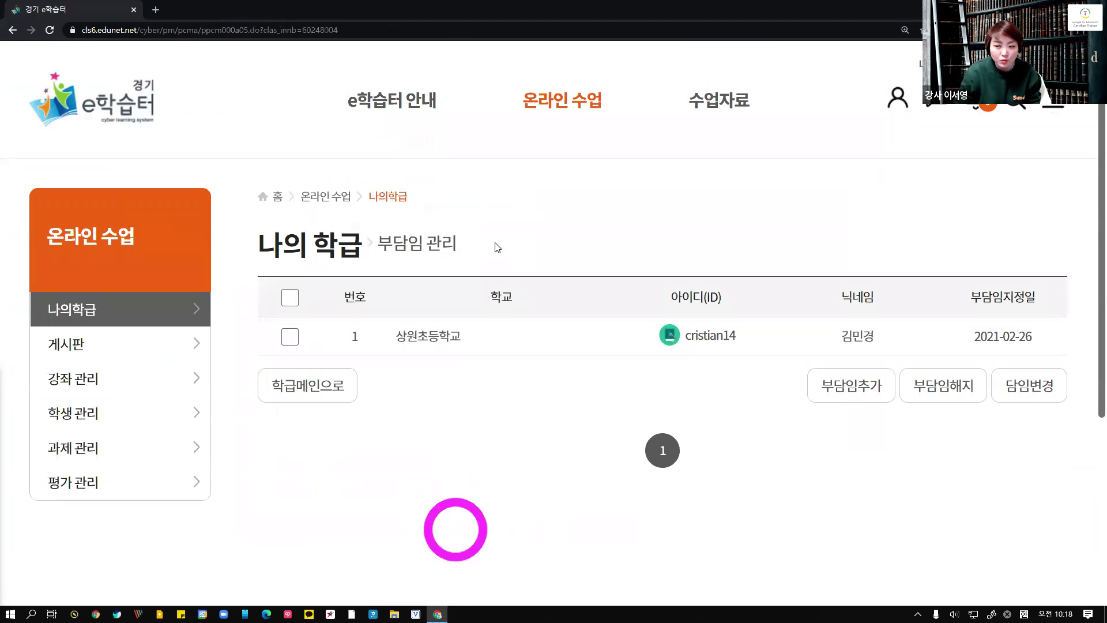
click(11, 31)
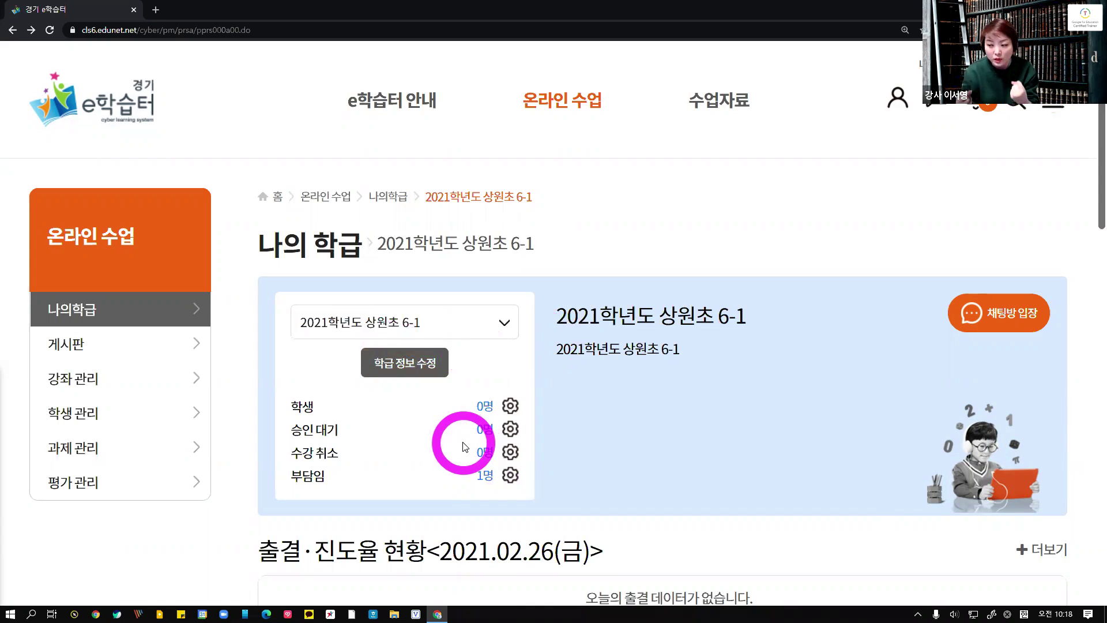
Open the class's student management page (수강인원 관리) and bring up the student assignment window (학급 학생 배정).
click(511, 407)
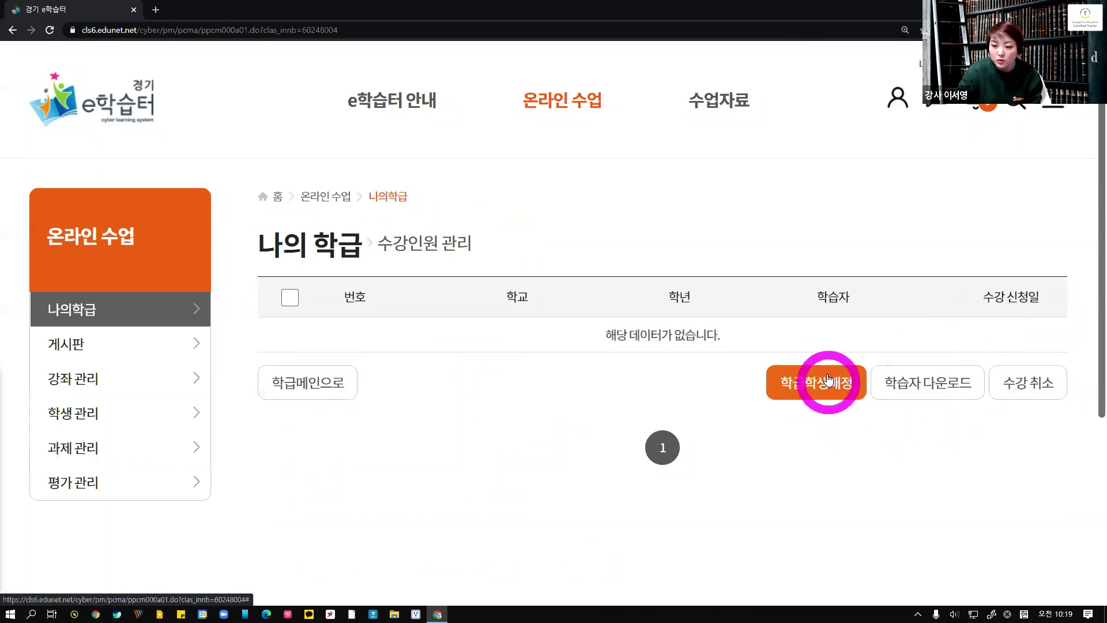
click(818, 385)
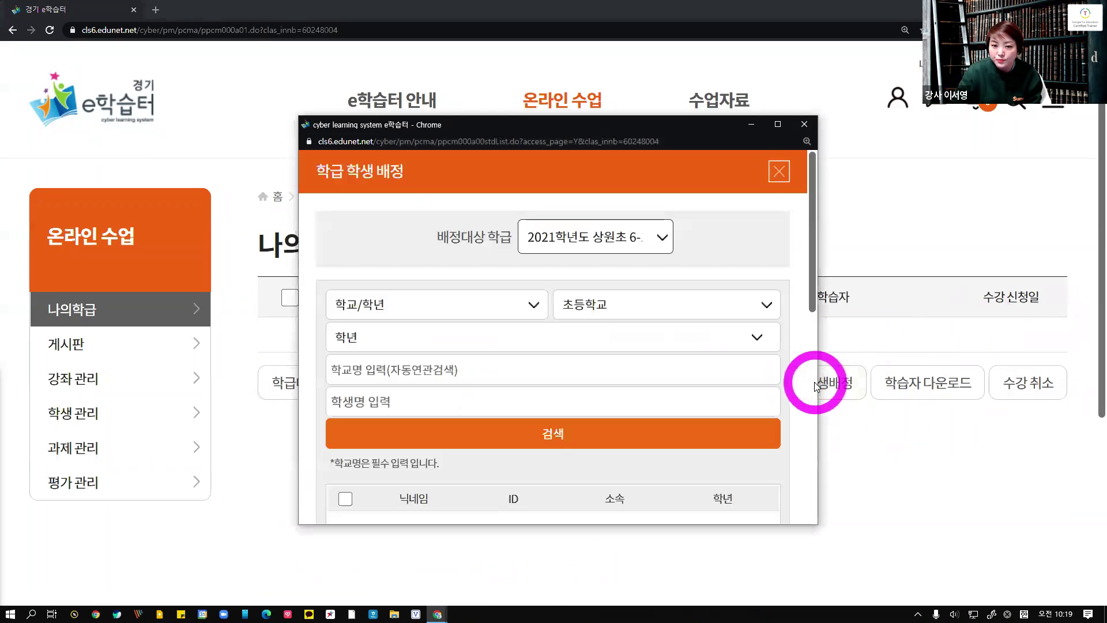
scroll(721, 346, down, 2)
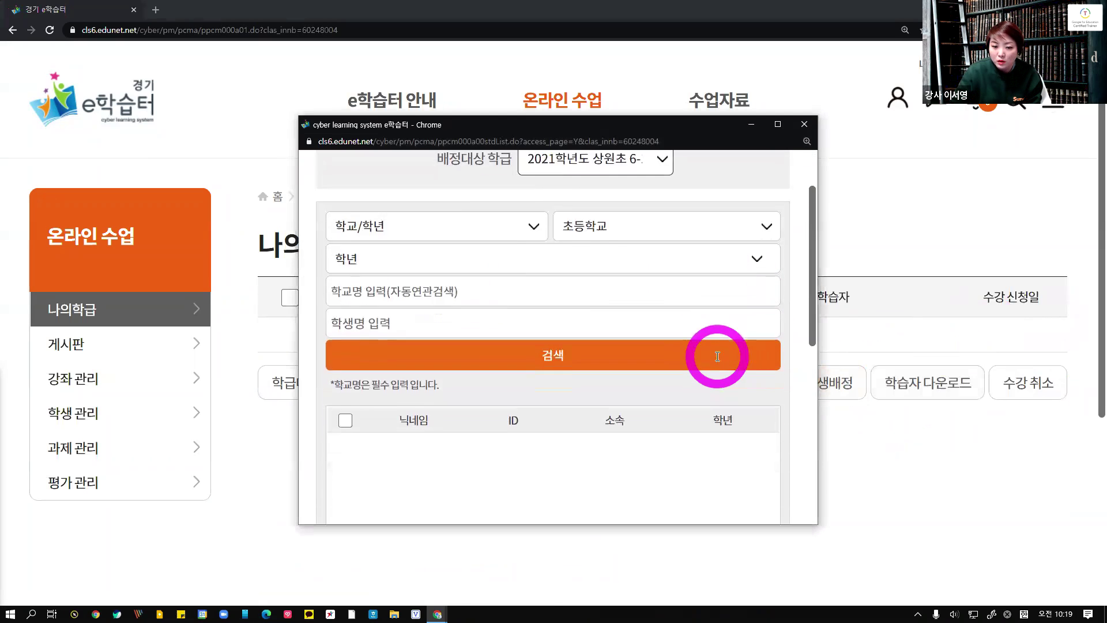
scroll(539, 303, up, 1)
click(530, 247)
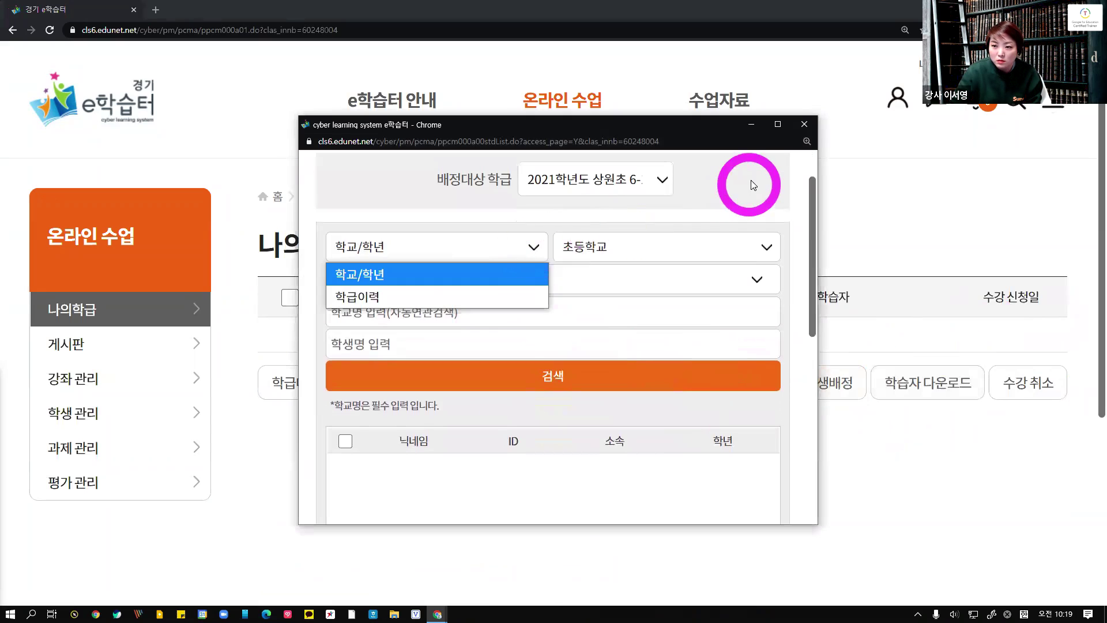
key(ctrl+minus)
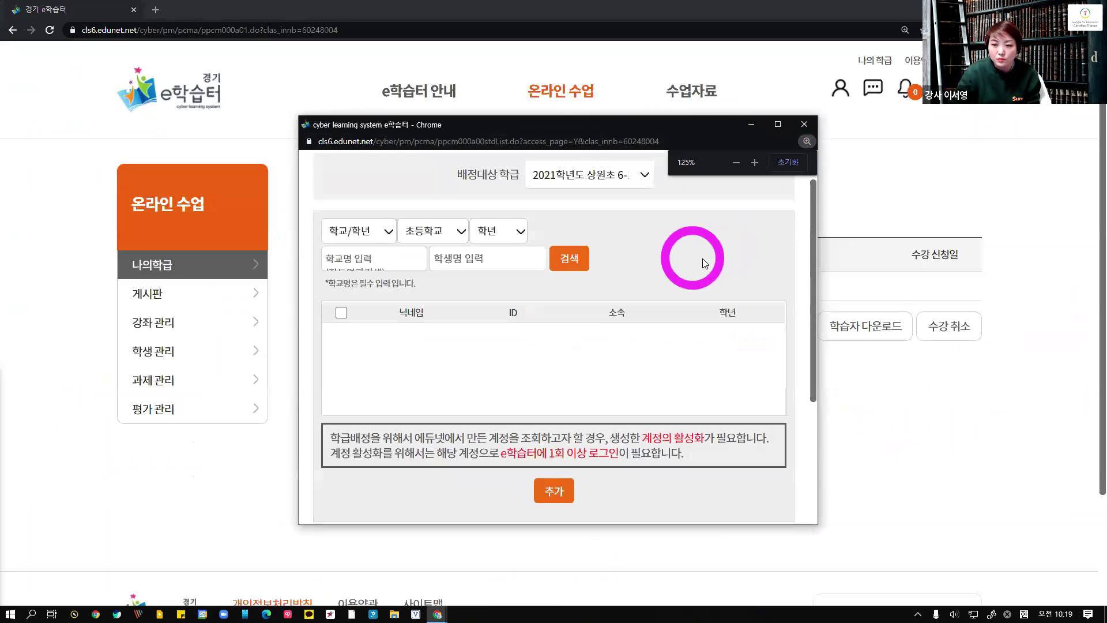
Search for a student by 학교/학년 with 초등학교, 6학년, the school name 상원초 and the student's name.
click(385, 230)
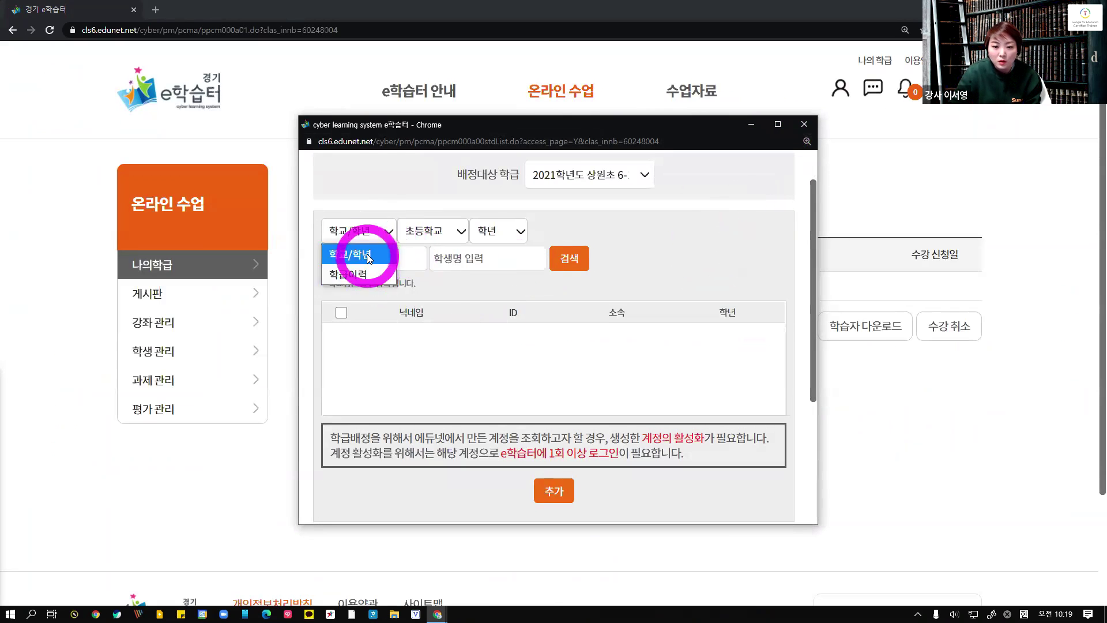
click(434, 230)
click(493, 230)
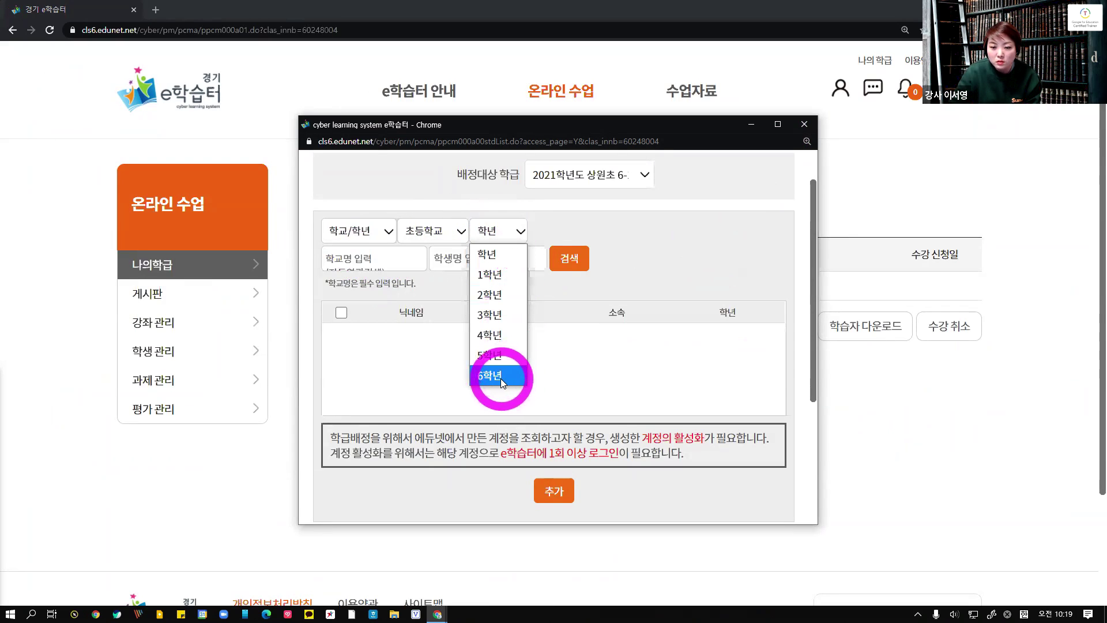
click(499, 376)
click(364, 258)
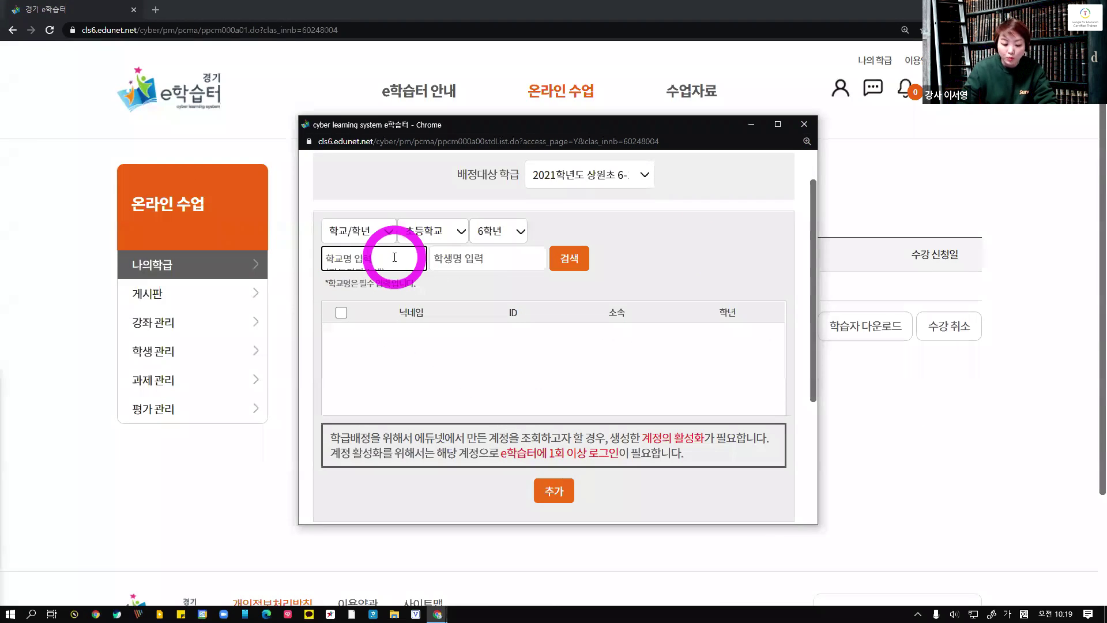
text(상원초)
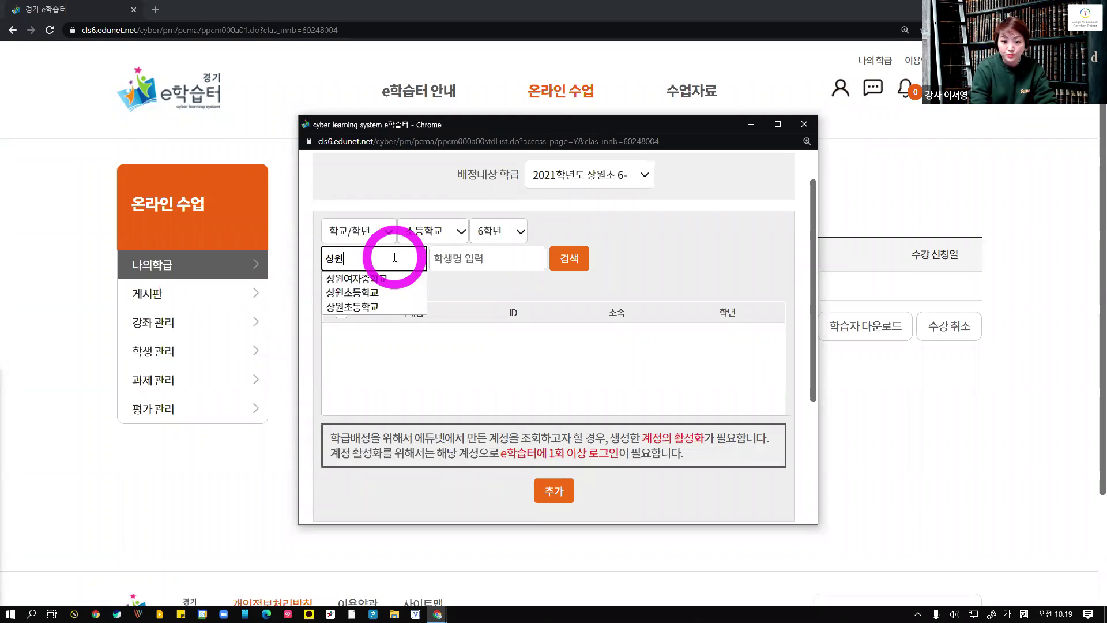
click(447, 257)
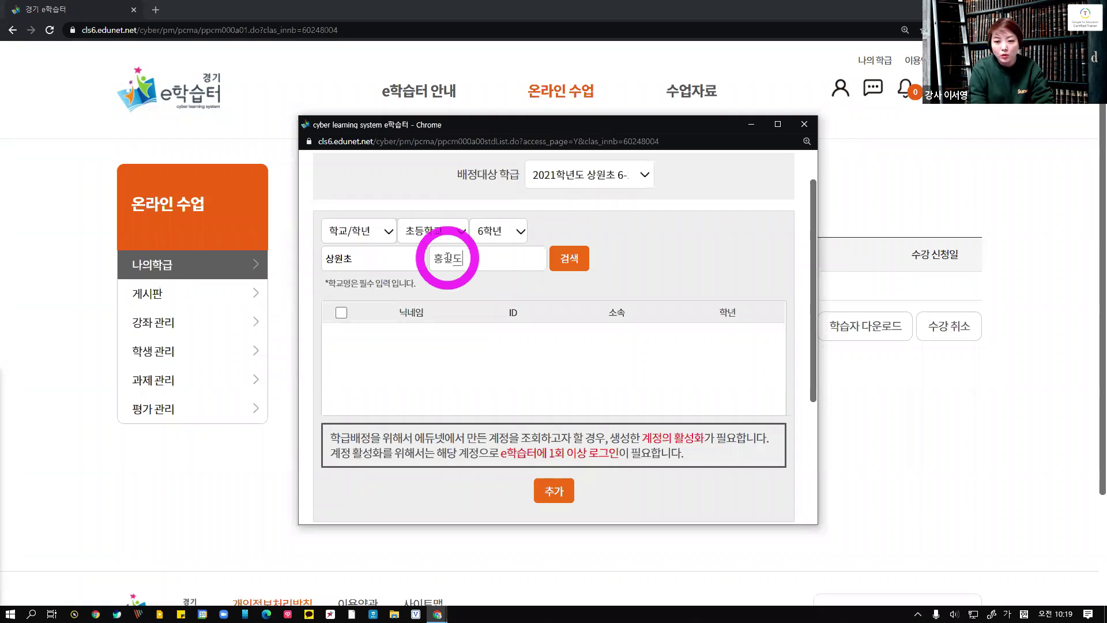
click(567, 261)
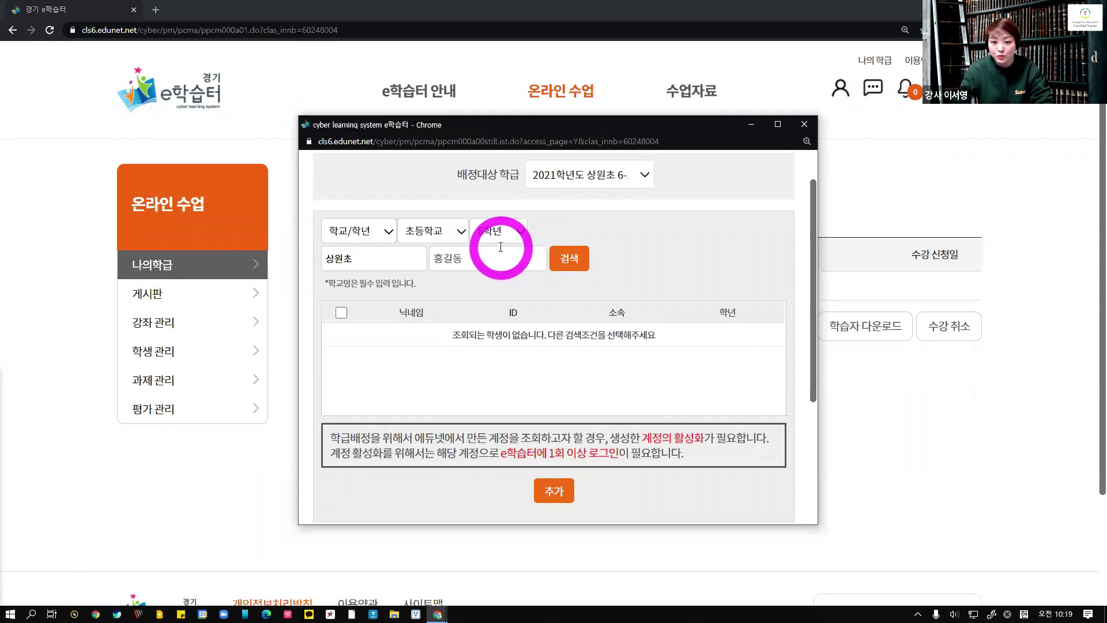
Complete the school name as 상원초등학교 and repeat the student search.
click(397, 258)
text(등하)
key(BackSpace)
key(BackSpace)
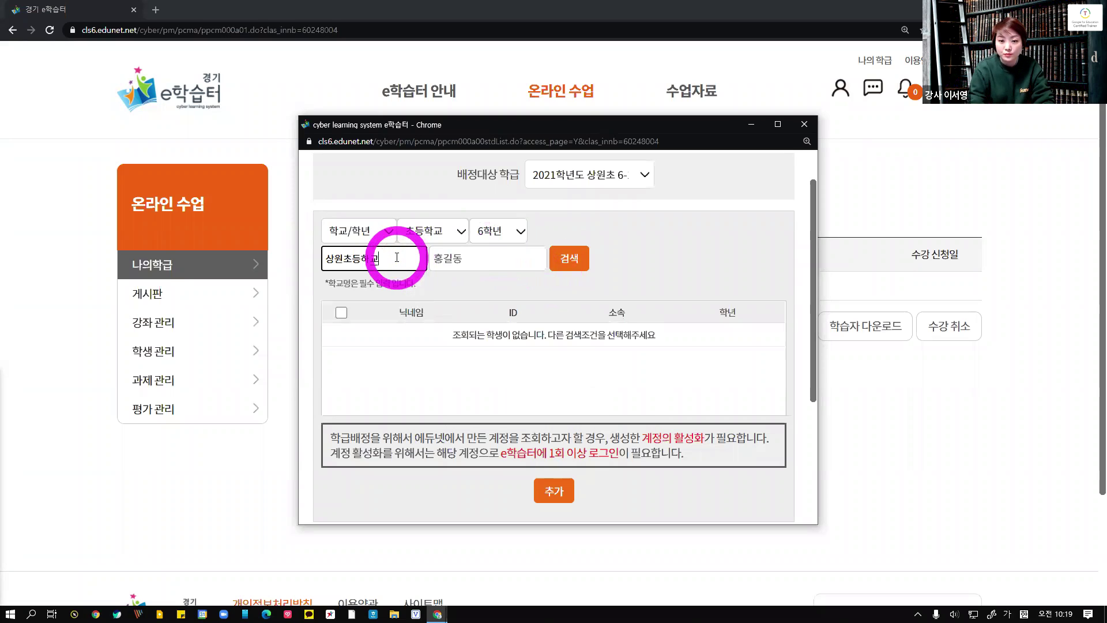
click(568, 259)
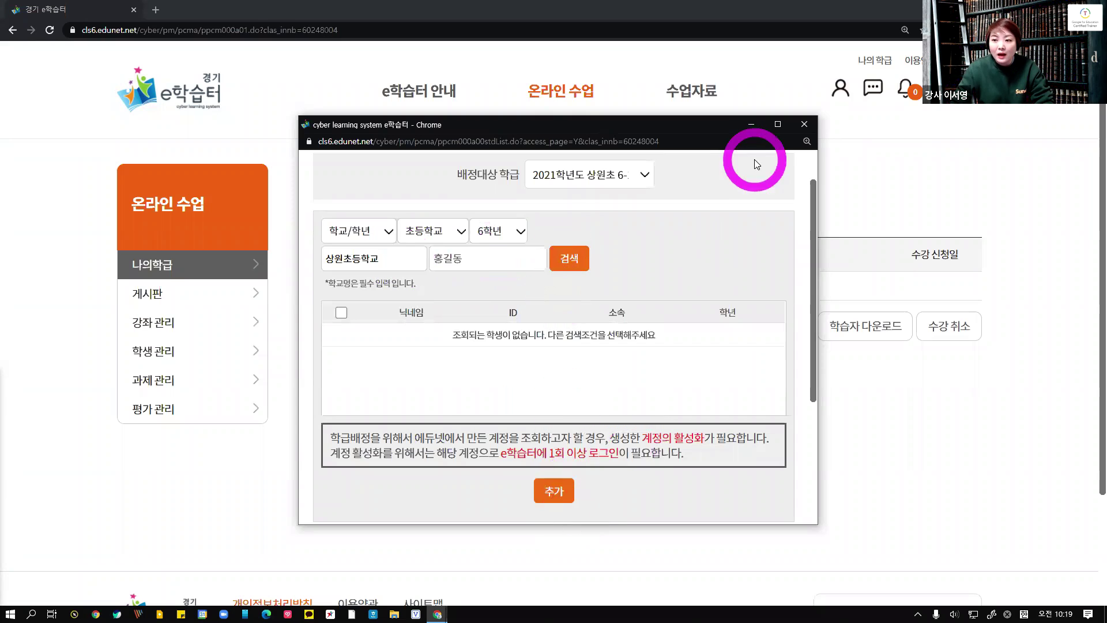
Close the student assignment window, return to the e학습터 home page and log out of the teacher account.
click(802, 127)
click(166, 86)
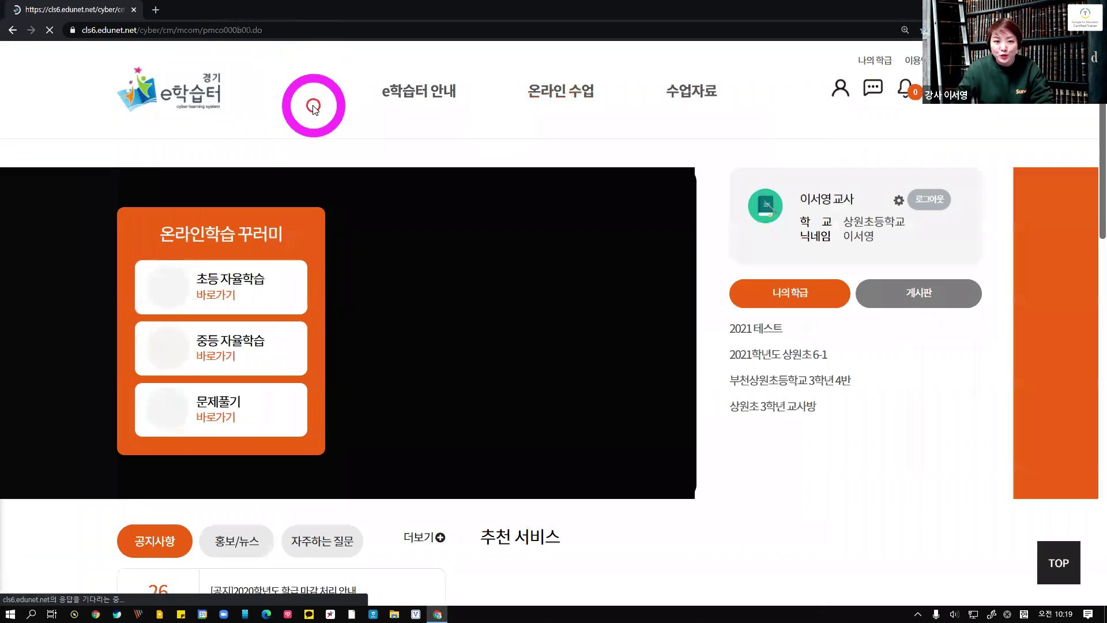
click(926, 199)
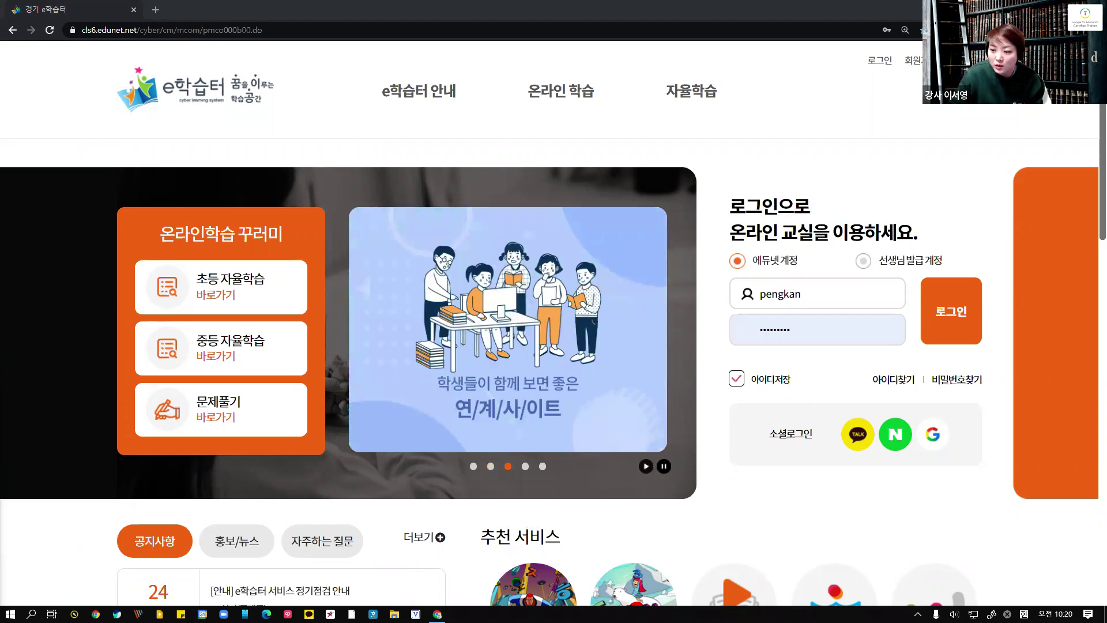
Bring up the student account spreadsheet and arrange it beside a widened e학습터 browser window.
drag(705, 196, 681, 223)
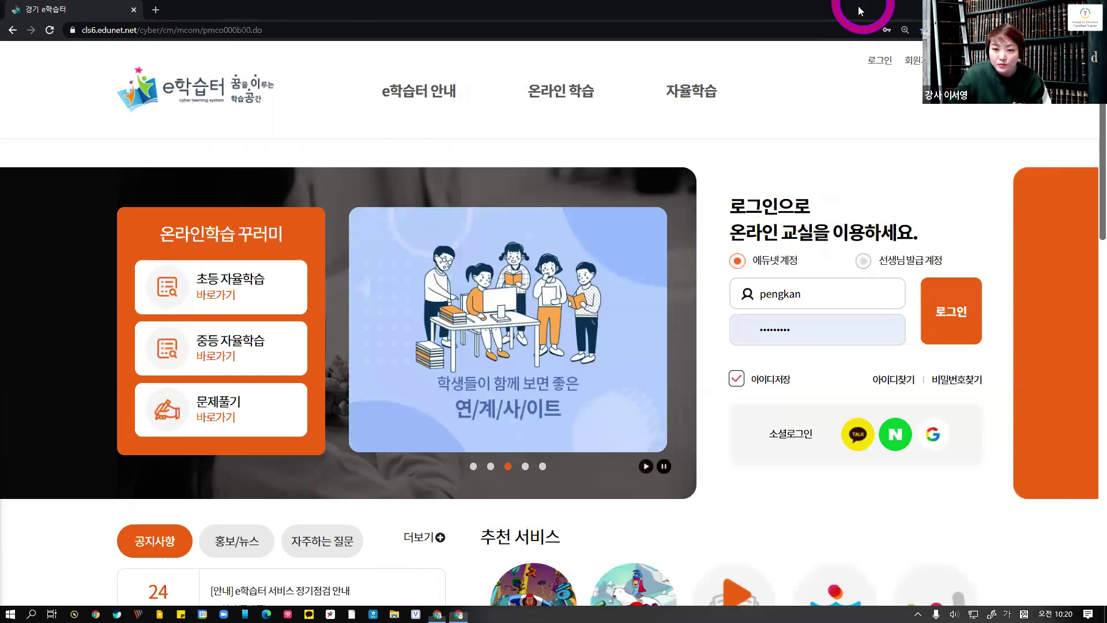
double_click(858, 6)
click(684, 104)
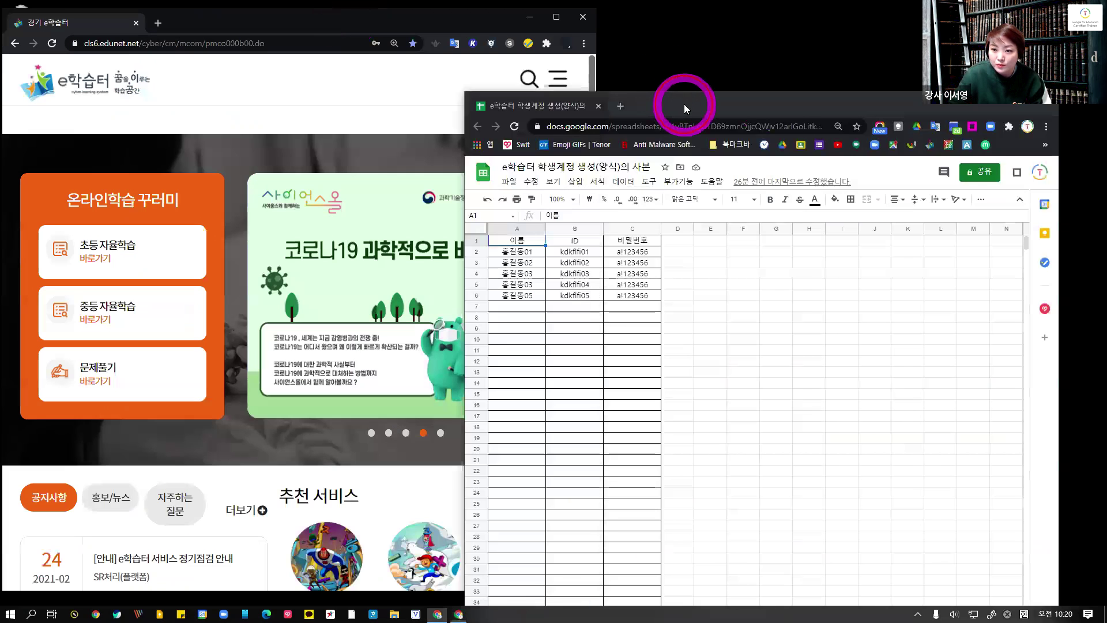
drag(684, 104, 820, 23)
right_click(720, 173)
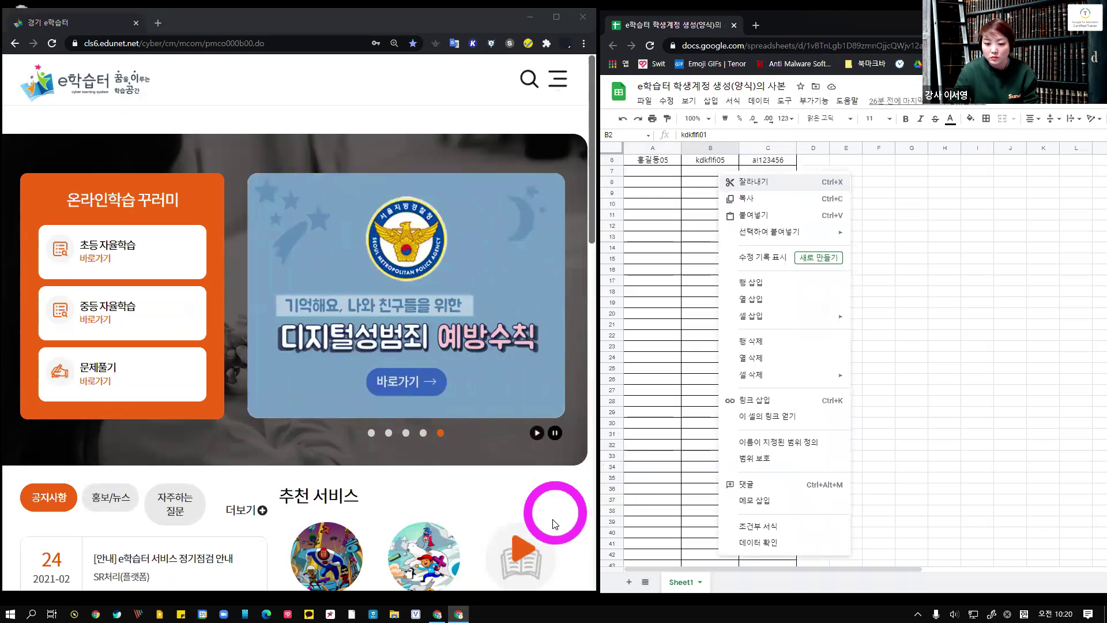
scroll(544, 511, down, 5)
scroll(563, 378, up, 5)
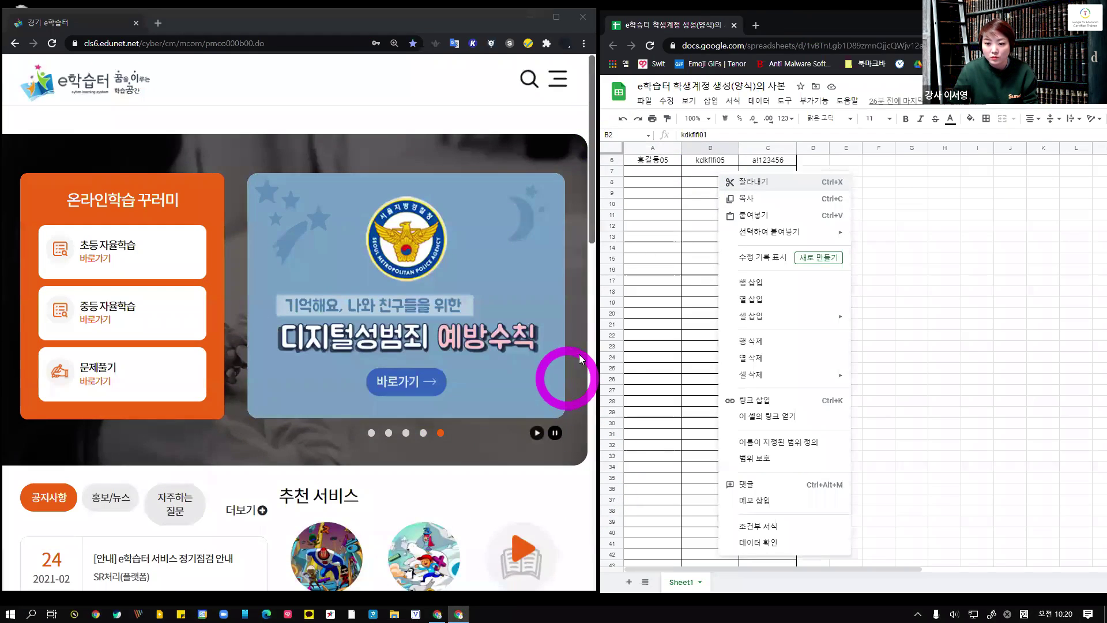
click(825, 95)
click(624, 248)
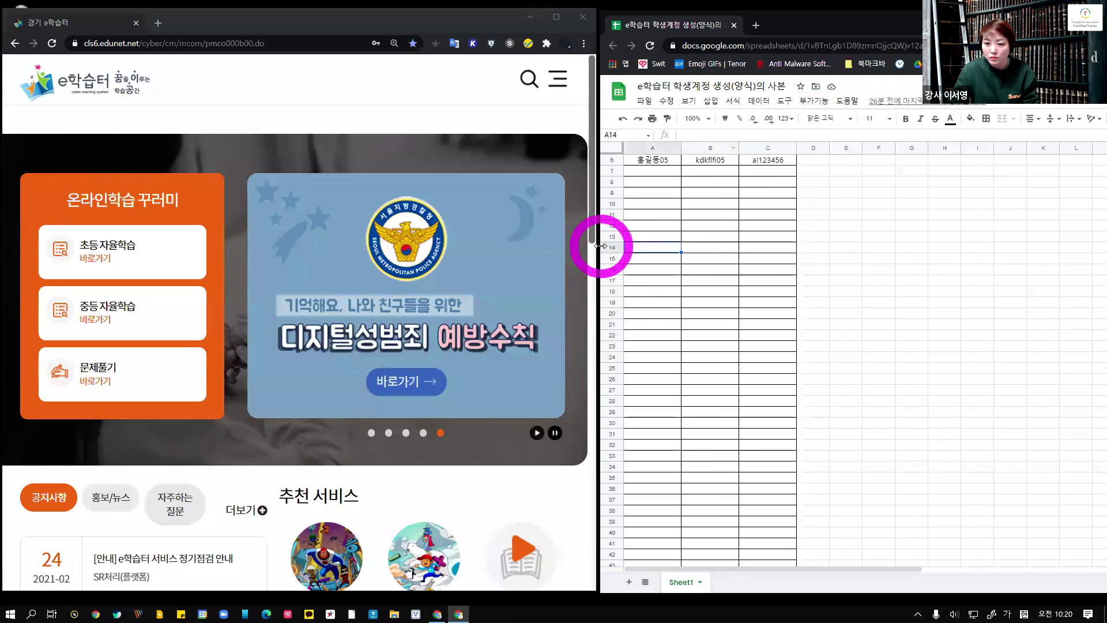
mouse_move(599, 244)
mouse_down()
mouse_move(567, 248)
mouse_move(598, 257)
mouse_up()
drag(725, 321, 835, 277)
Copy the first student's ID from cell B2 of the spreadsheet into the login ID field, replacing the teacher's ID.
click(923, 161)
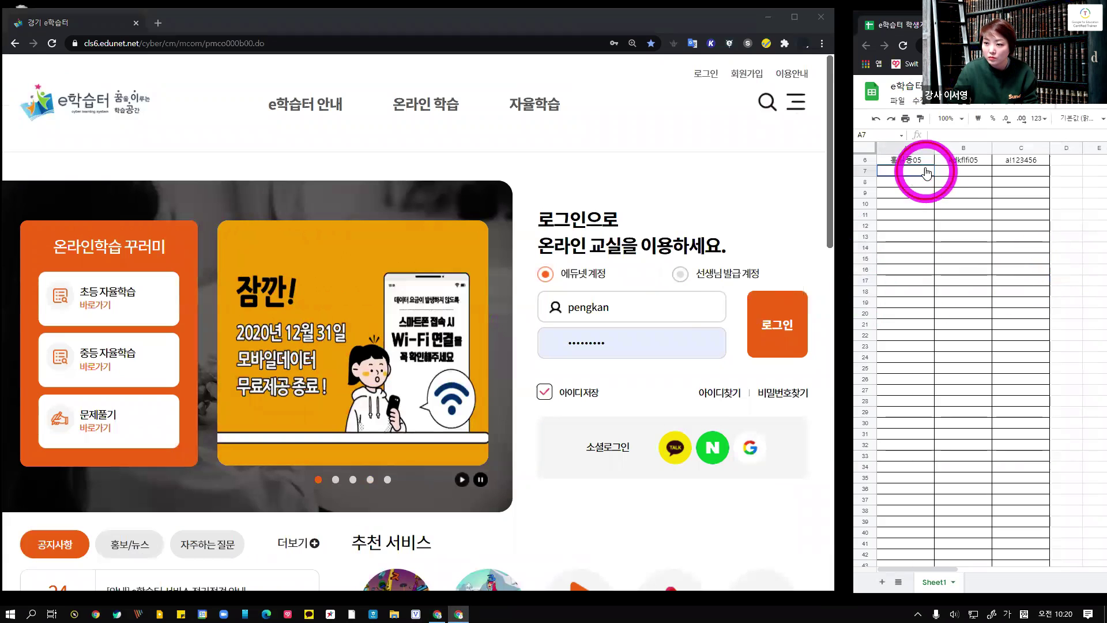
right_click(923, 163)
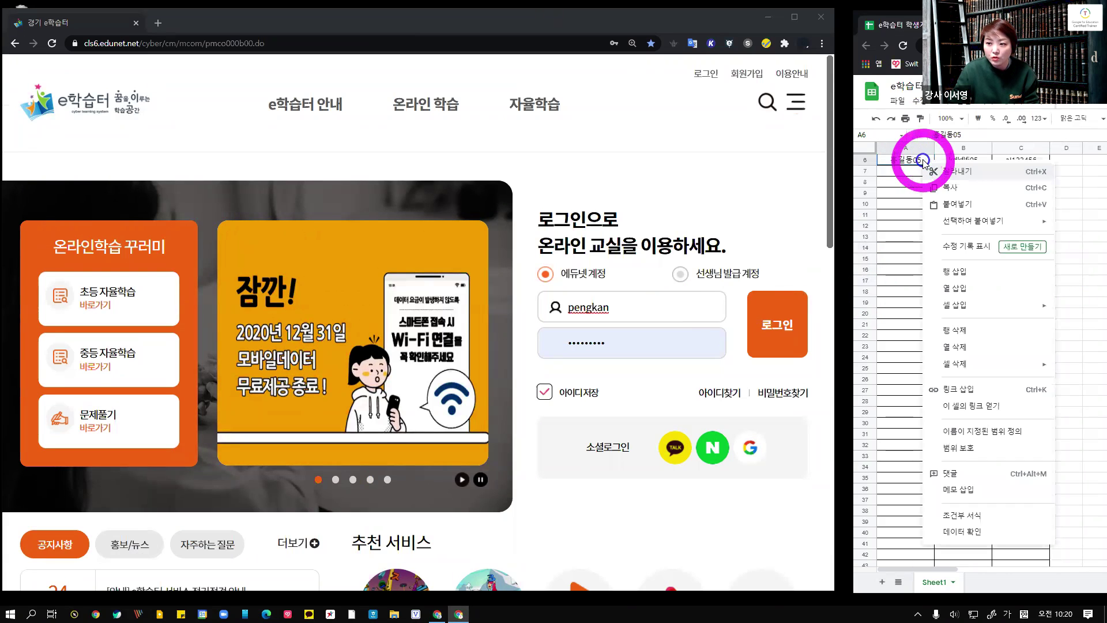
click(916, 209)
scroll(979, 259, up, 2)
scroll(979, 259, up, 3)
click(963, 172)
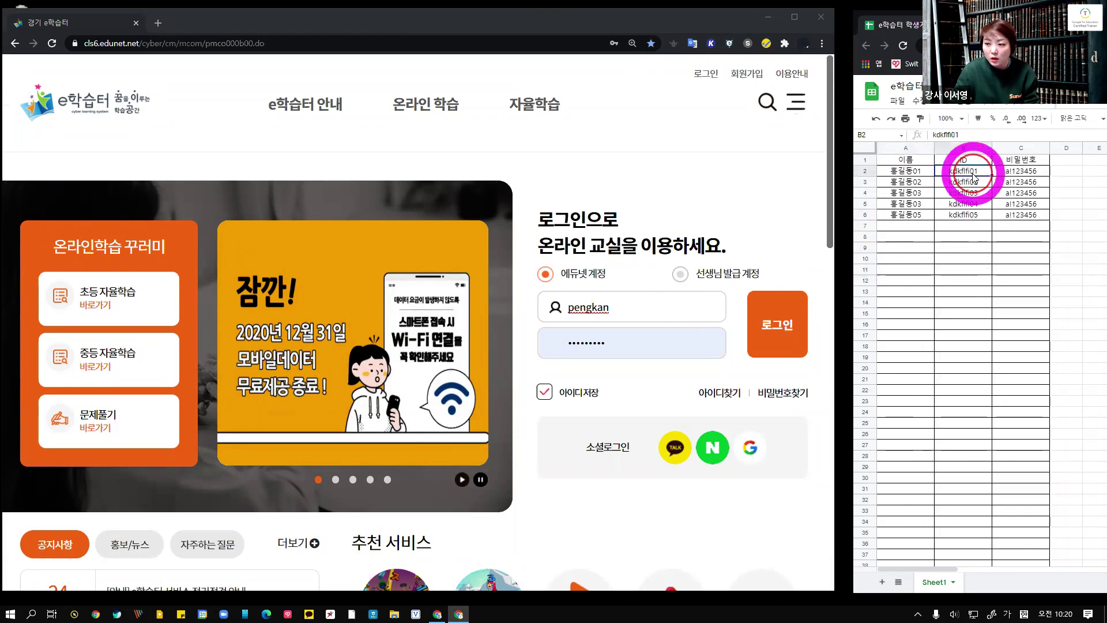
right_click(963, 172)
click(1004, 242)
click(652, 302)
drag(652, 301, 543, 309)
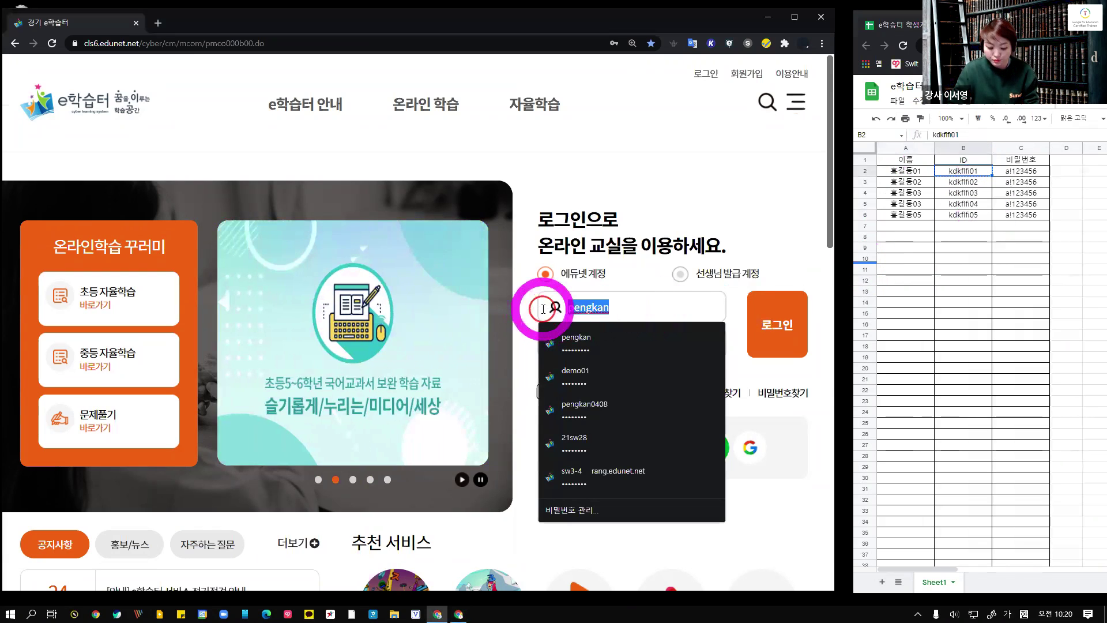
text(kdkflfi01)
Copy the same student's password from cell C2 into the login password field, log in and save the credentials in the browser.
click(1035, 172)
right_click(1036, 171)
click(1061, 199)
click(643, 341)
key(ctrl+a)
key(ctrl+v)
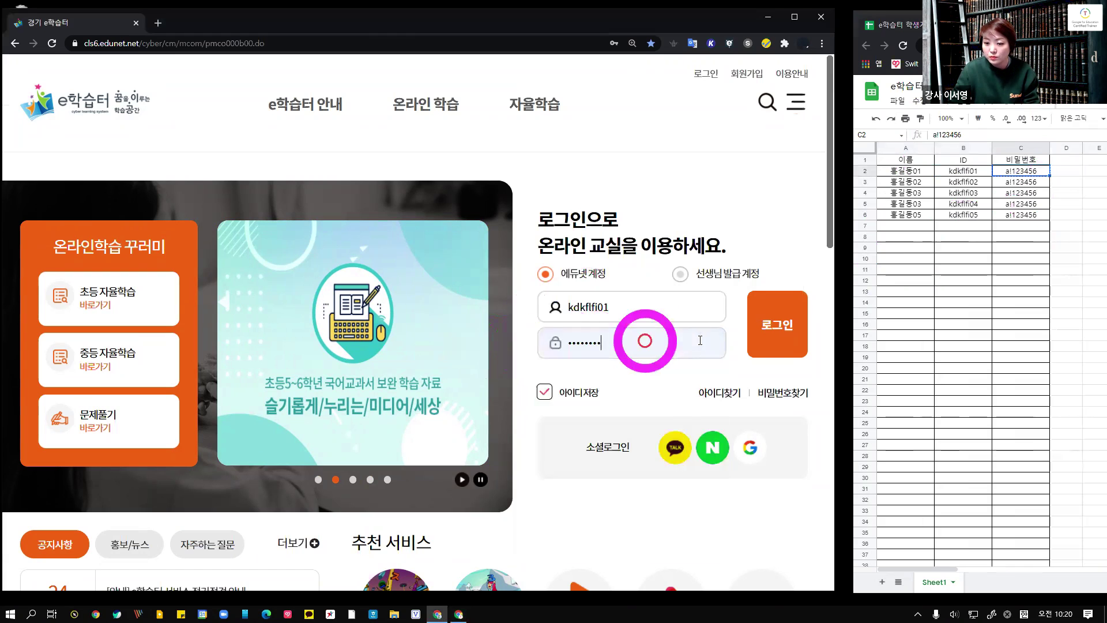
click(768, 340)
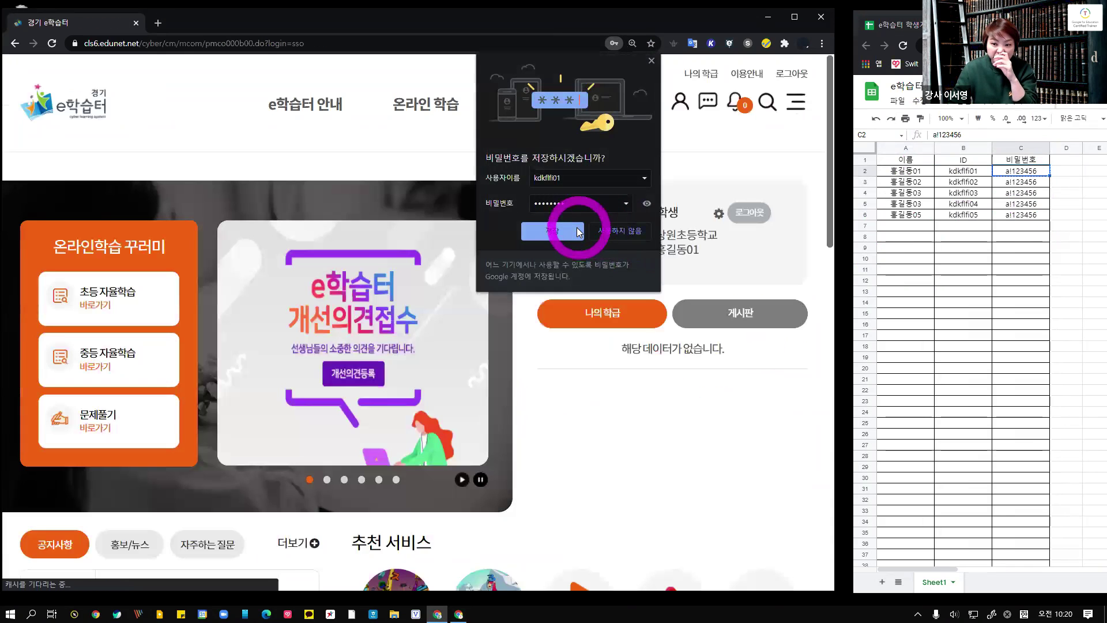
click(554, 231)
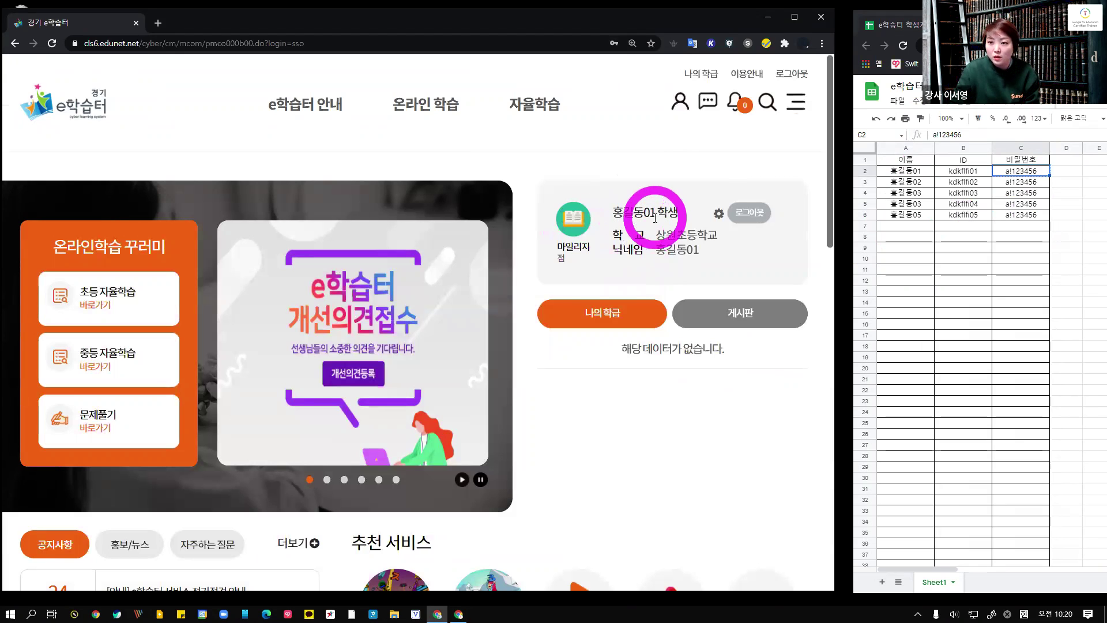
Log out, log back in with the student's account and check the student's class list (나의 학급).
click(791, 74)
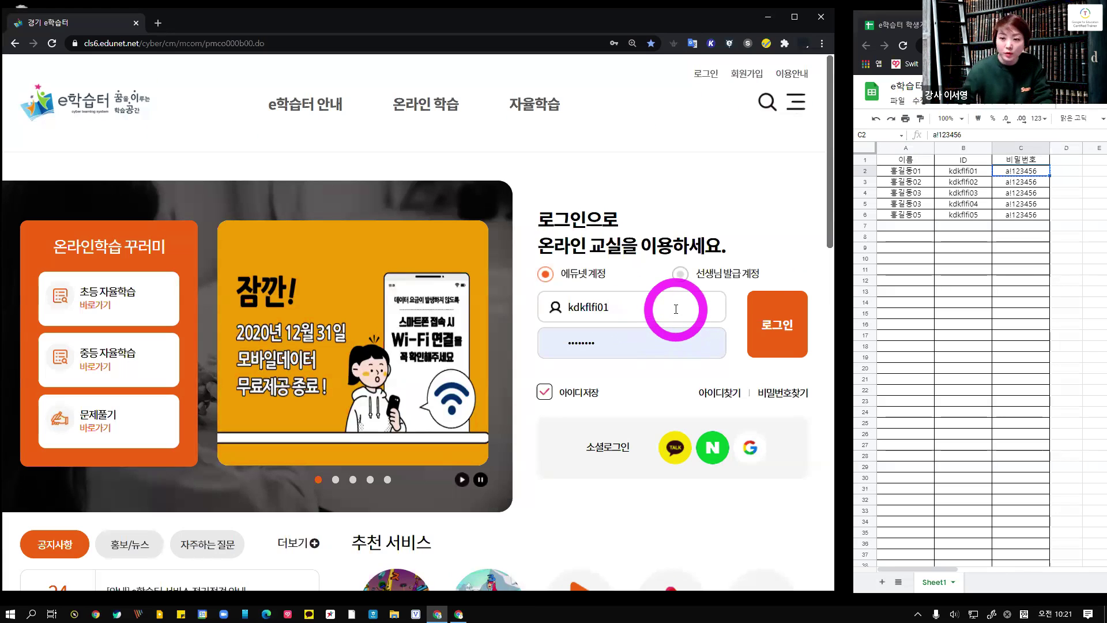
click(778, 323)
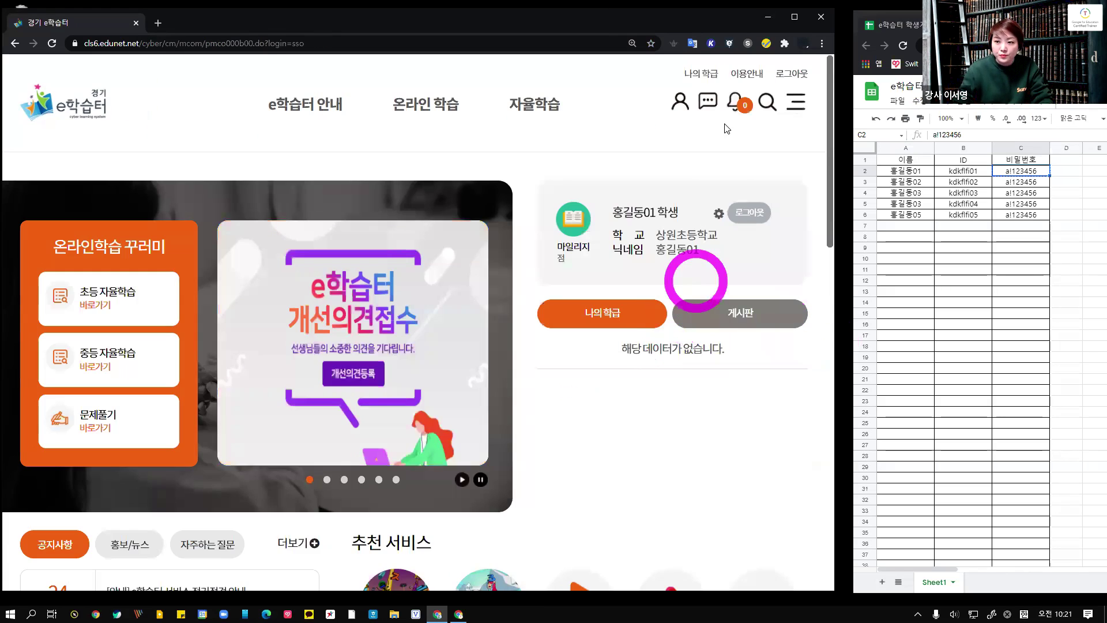
click(714, 79)
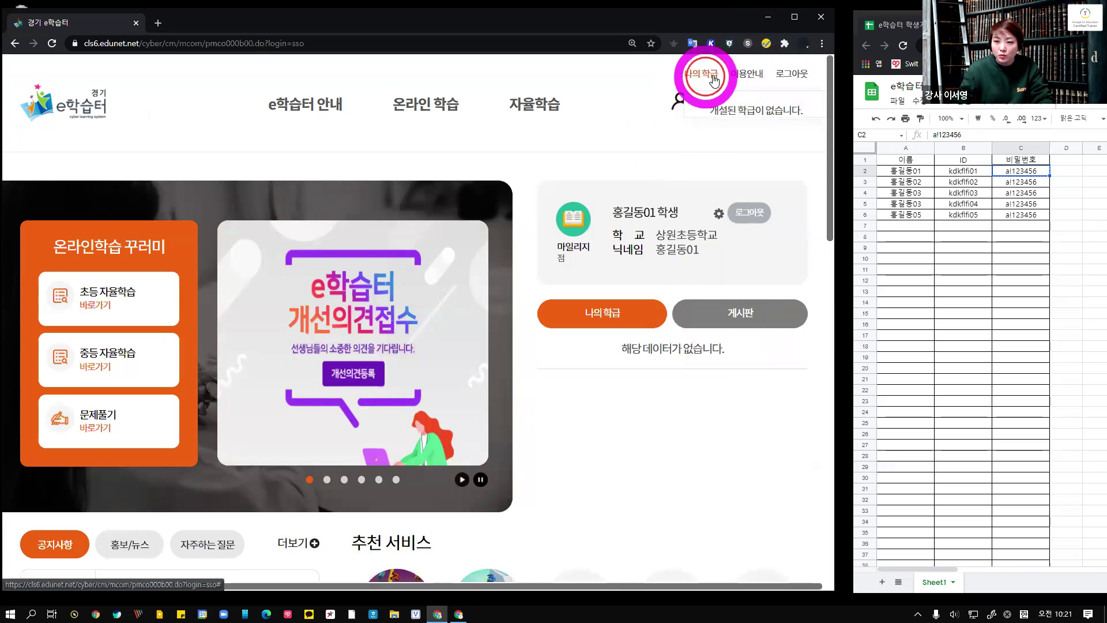
Open the class search page (학급 찾기) and apply for enrolment (수강 신청) in the class 2021학년도 상원초 6-1.
click(797, 111)
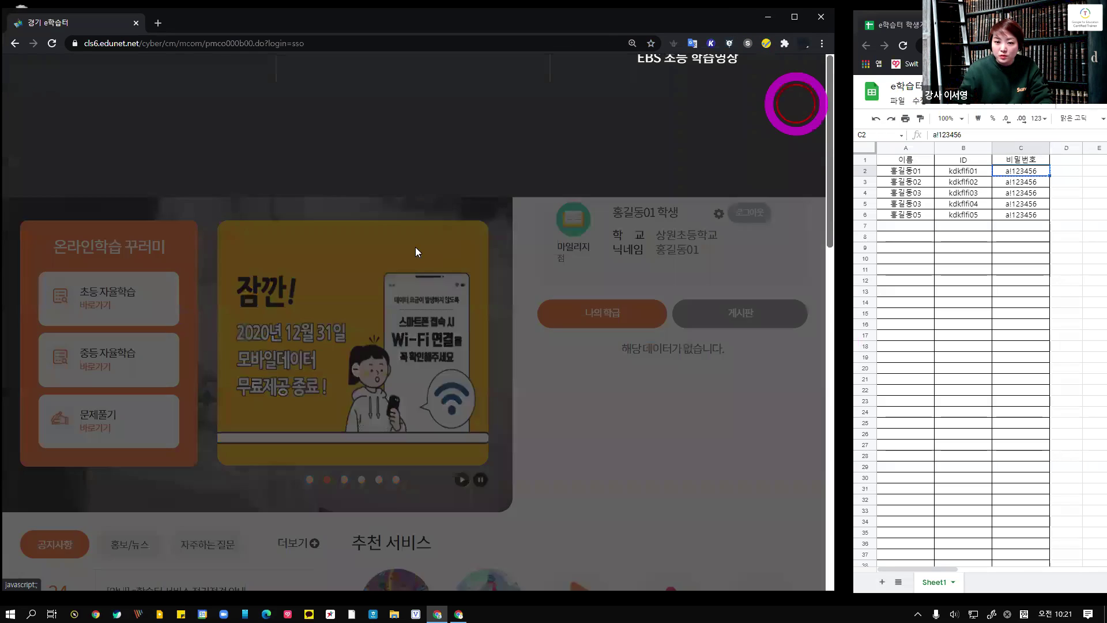
click(409, 262)
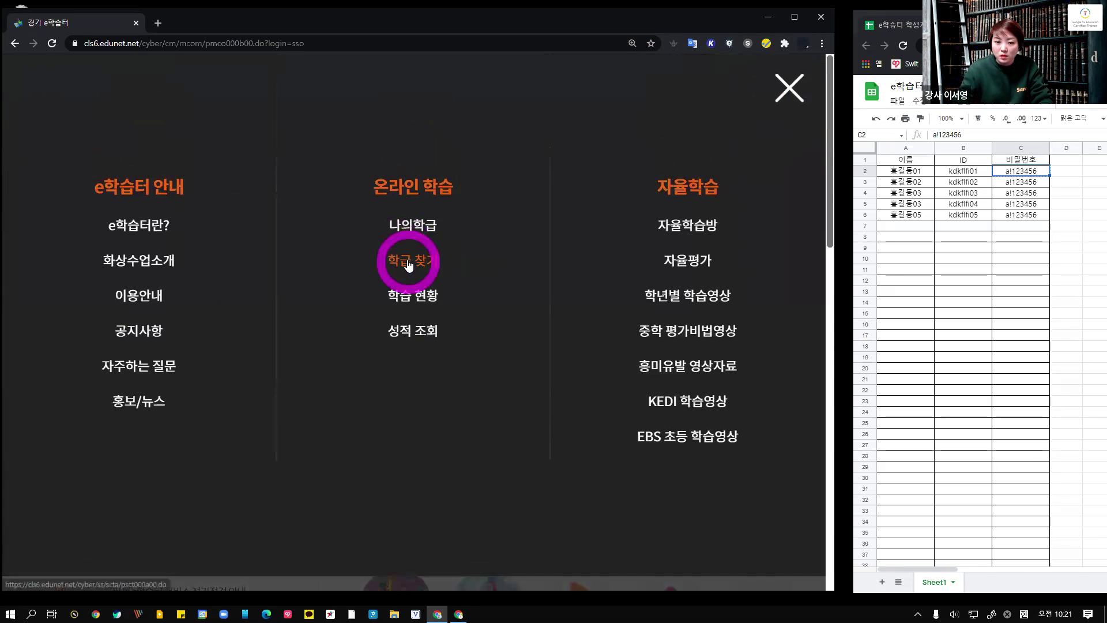
scroll(409, 256, down, 2)
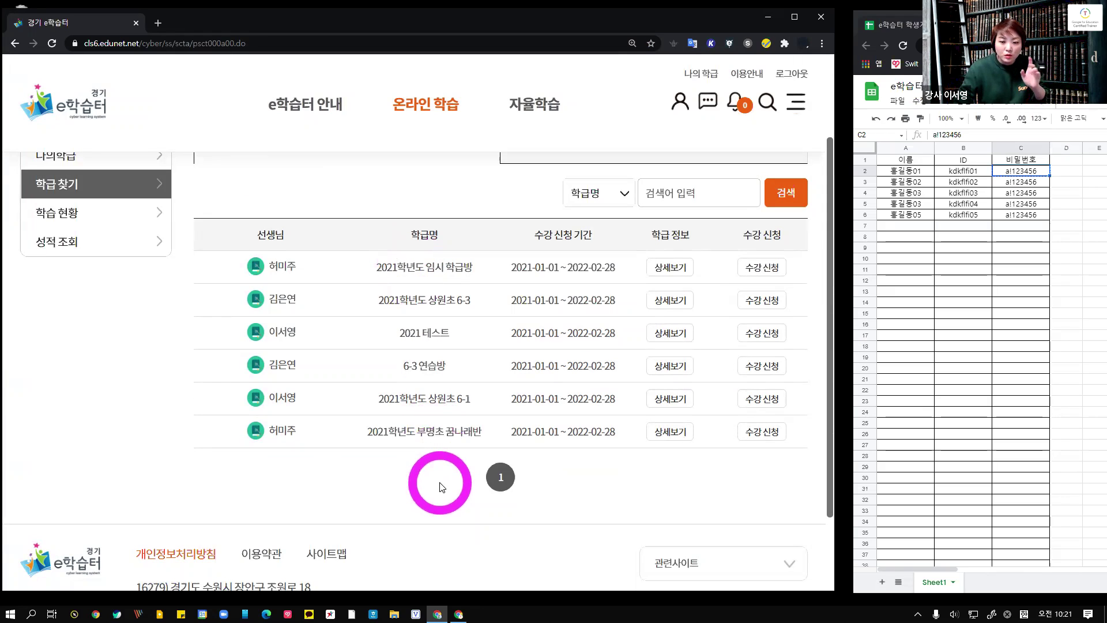
click(775, 406)
click(425, 340)
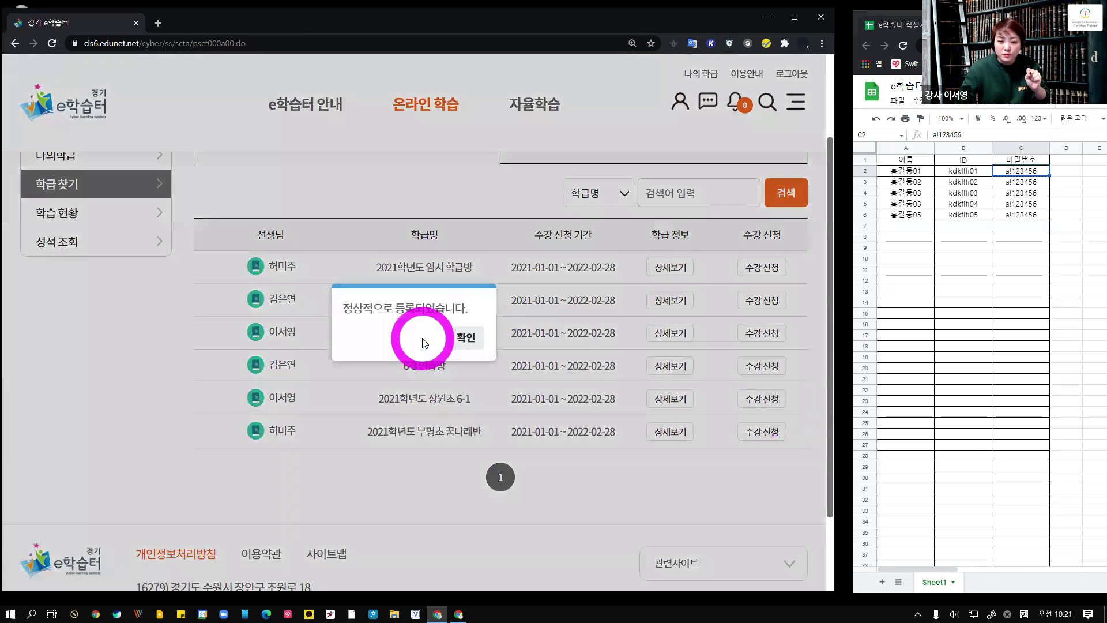
click(461, 344)
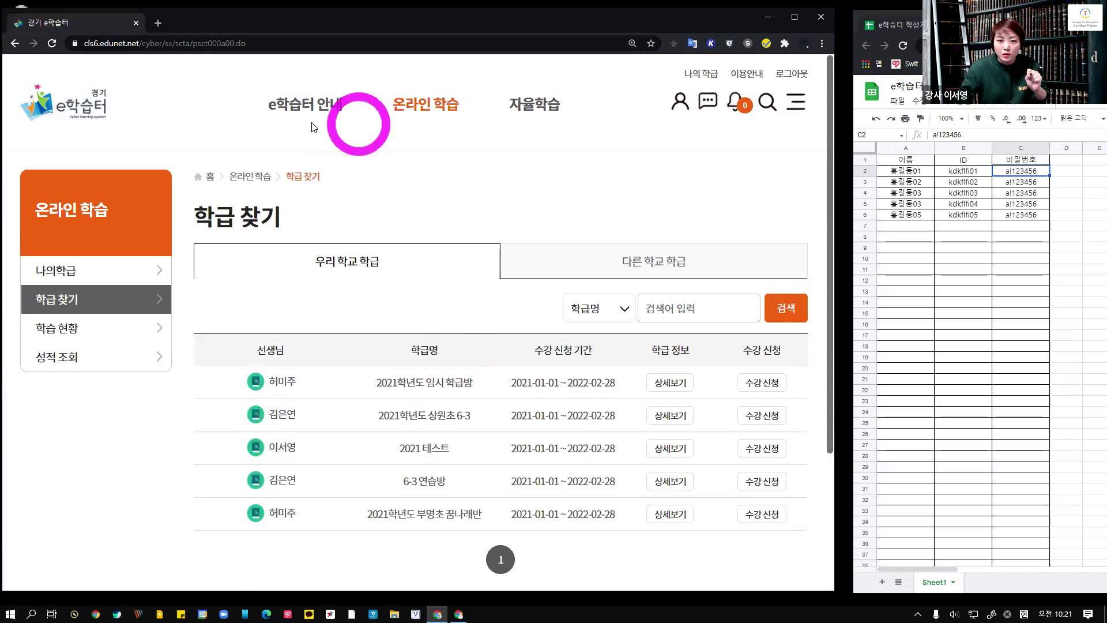
Return to the home page, log out of the student account and log in with the saved teacher account.
click(87, 103)
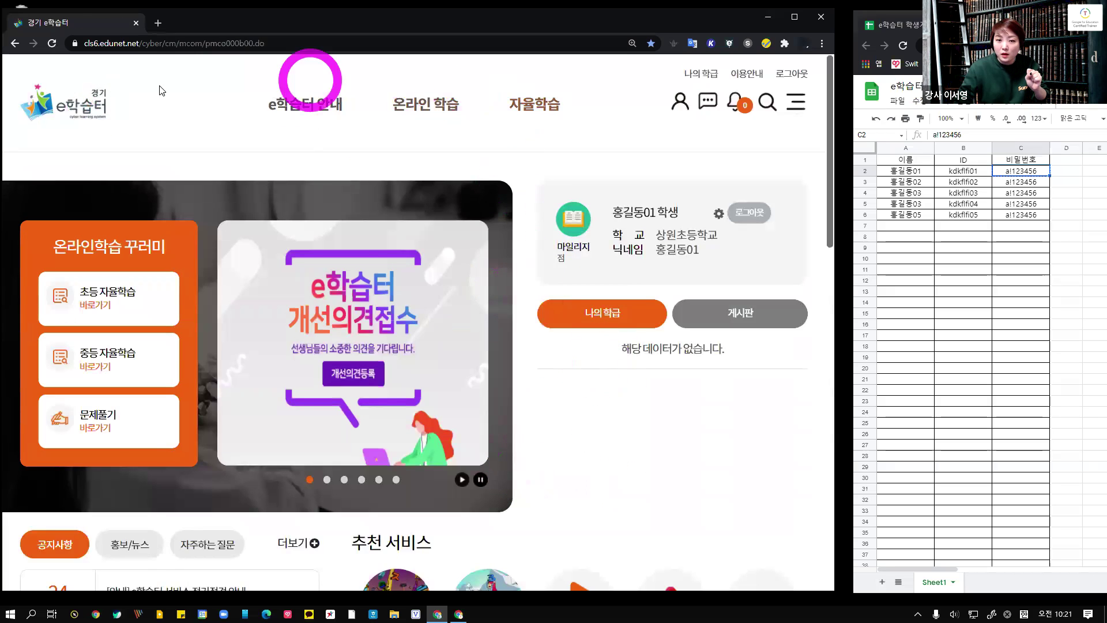
click(52, 43)
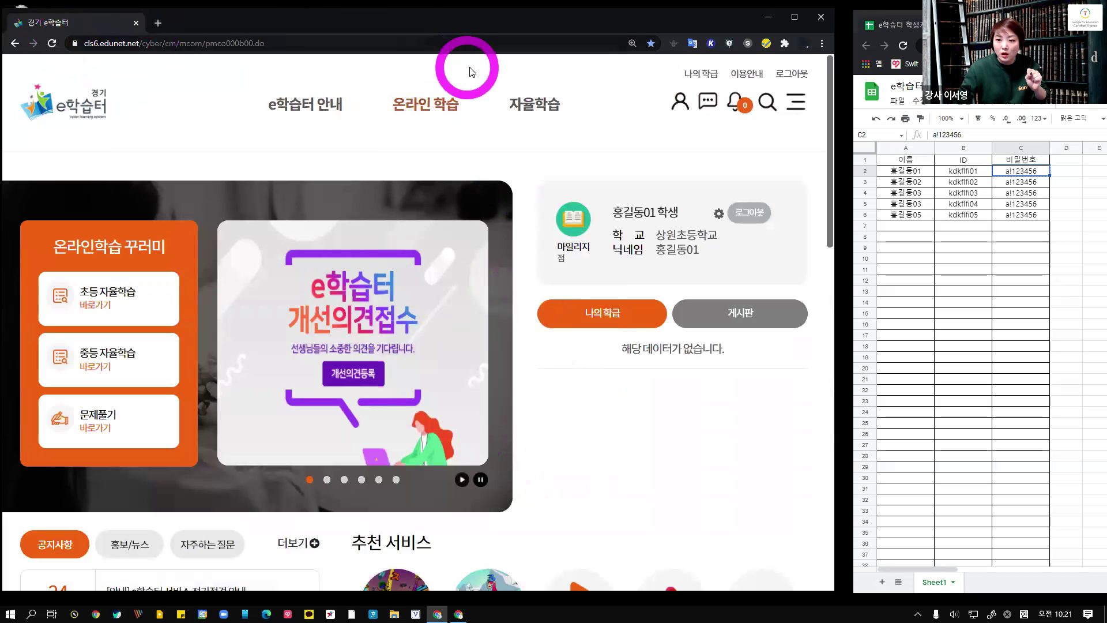
click(790, 74)
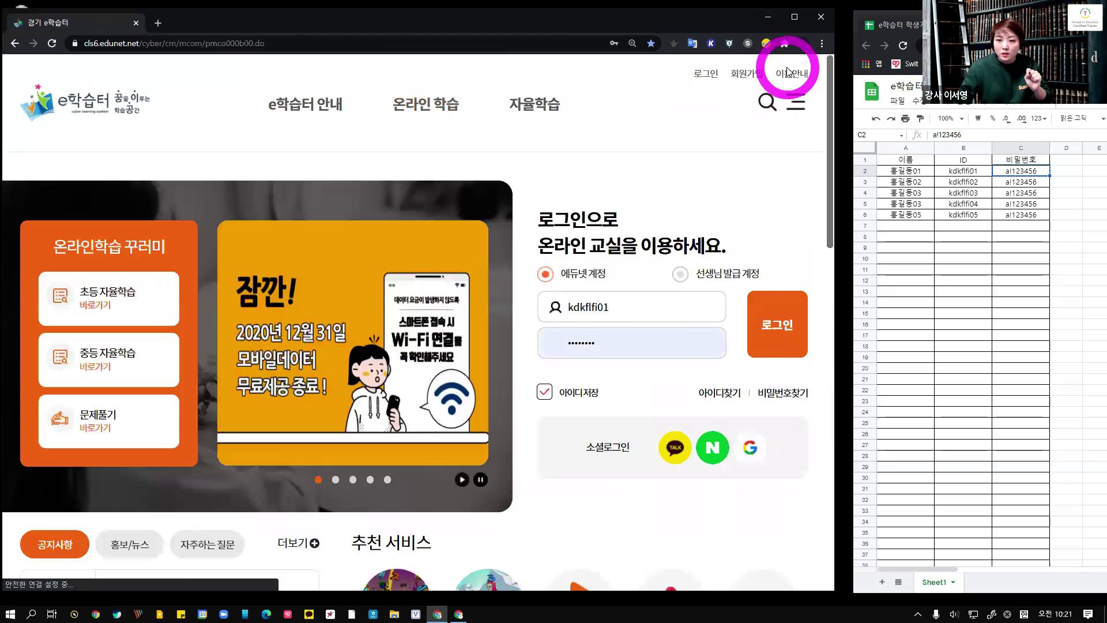
click(622, 309)
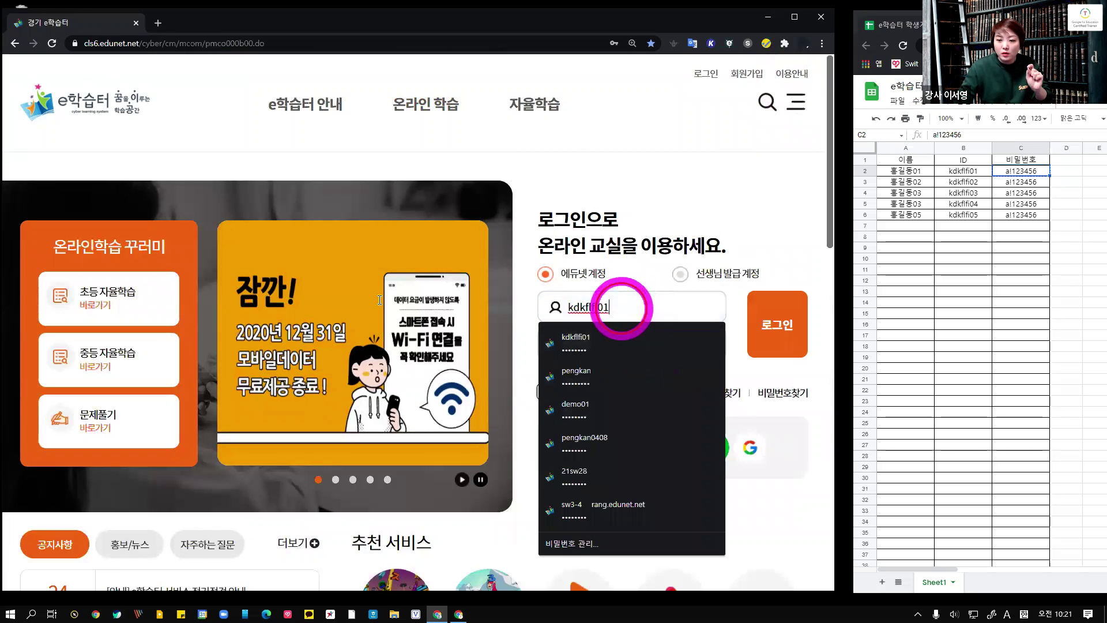
click(588, 381)
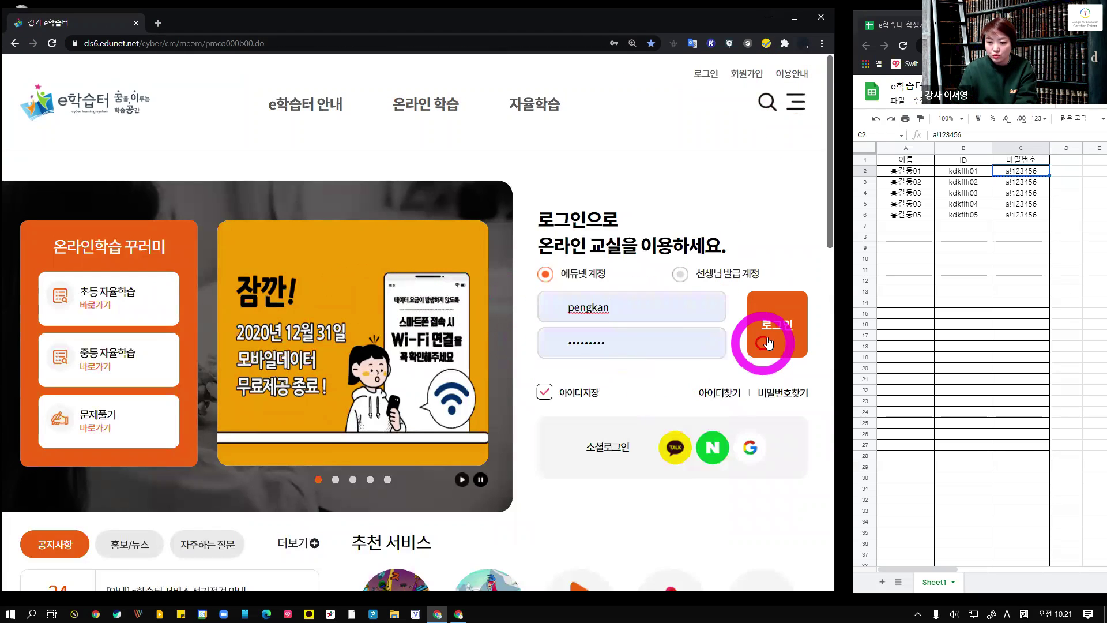
click(768, 344)
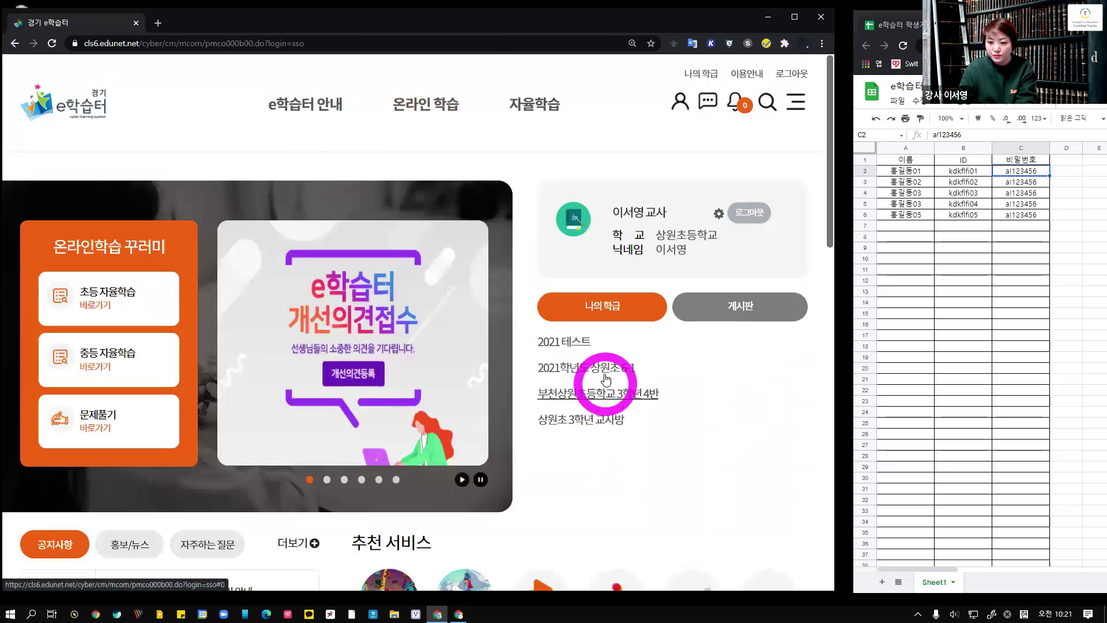
Open the pending approvals (승인 대기) of class 2021학년도 상원초 6-1 and approve the student's enrolment request (수강 승인).
click(603, 371)
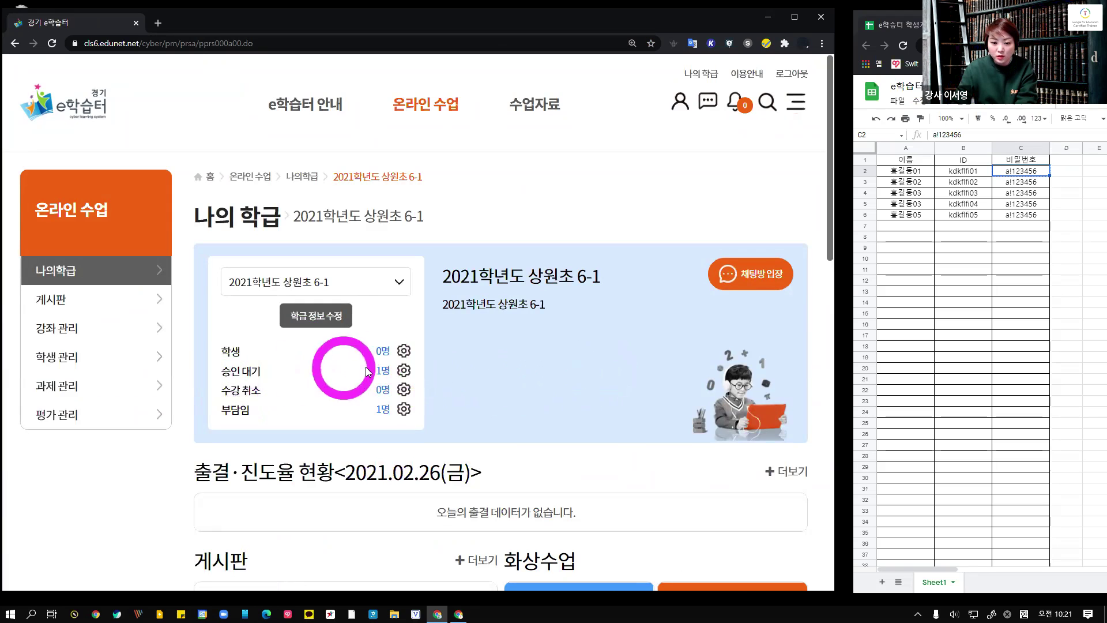
click(384, 375)
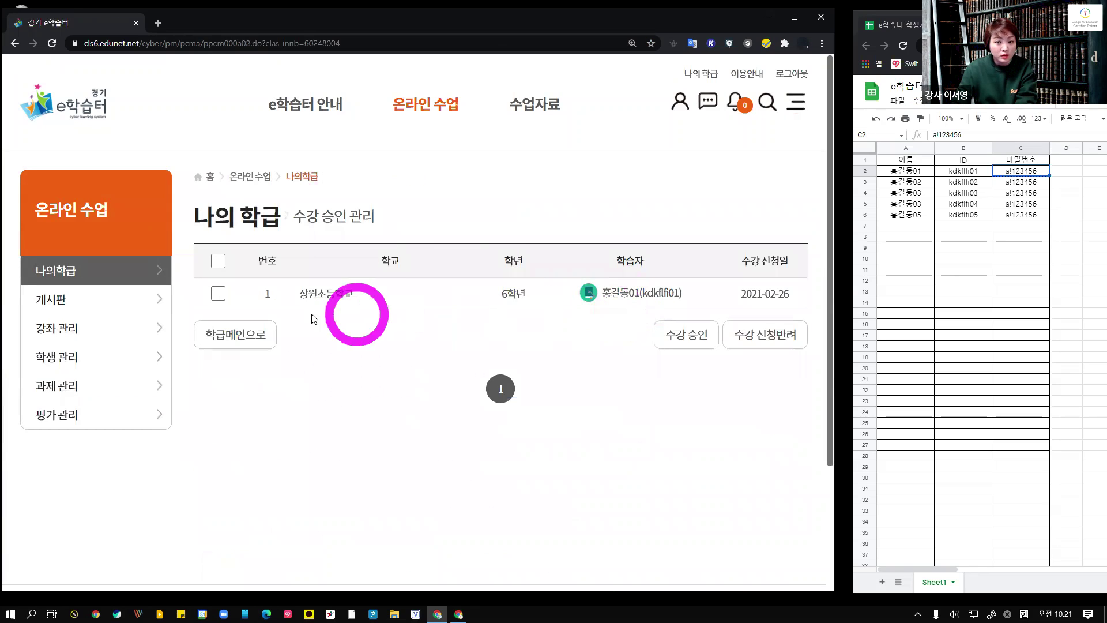
click(218, 293)
click(685, 340)
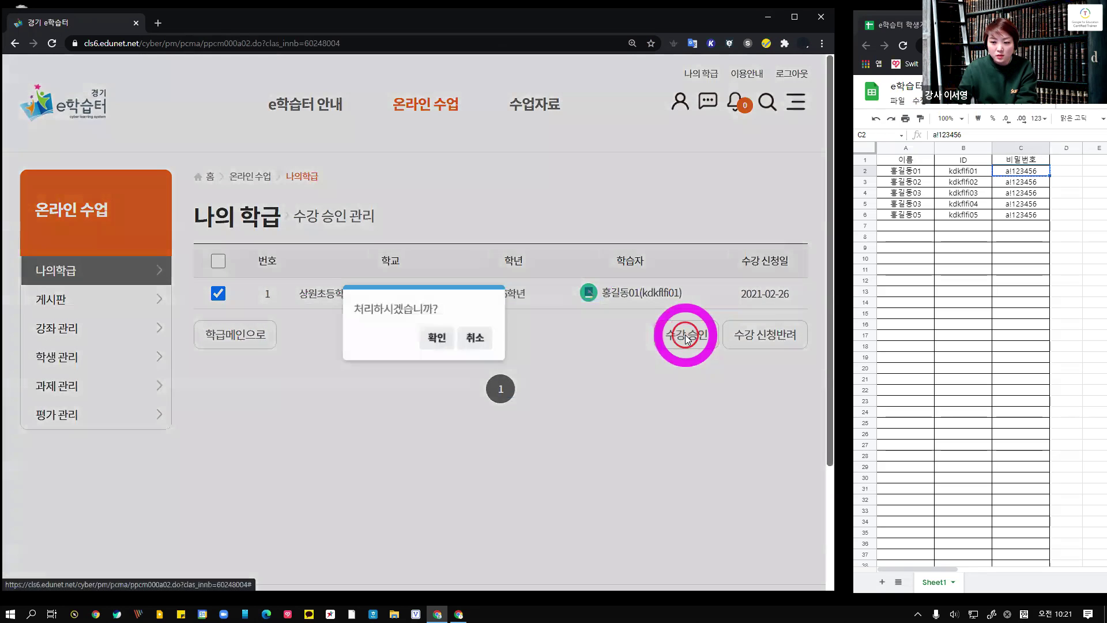
click(425, 340)
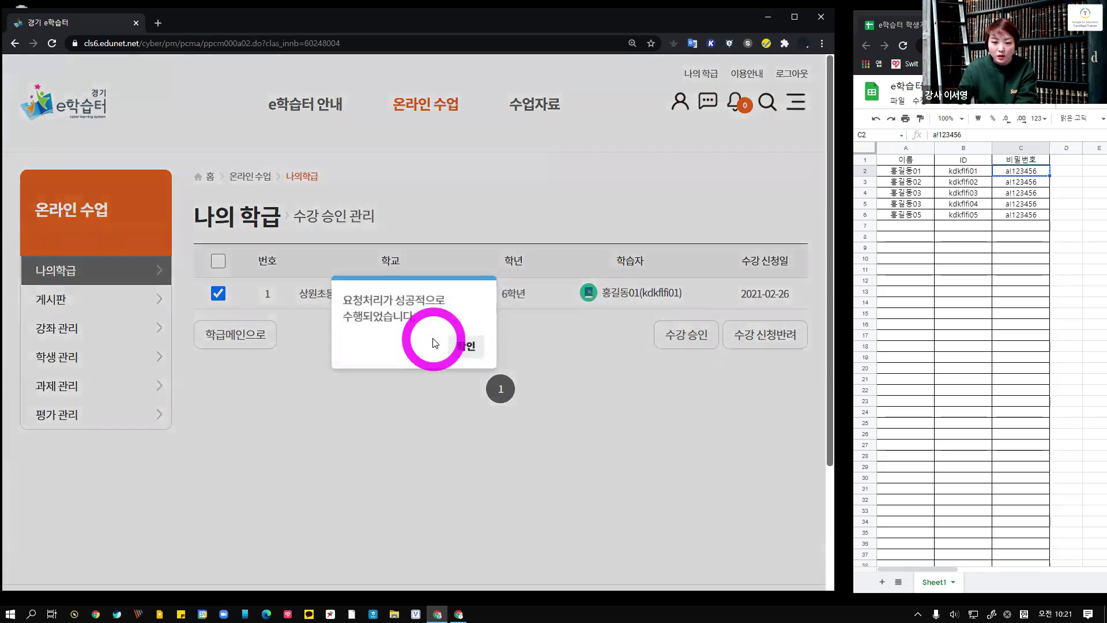
click(464, 346)
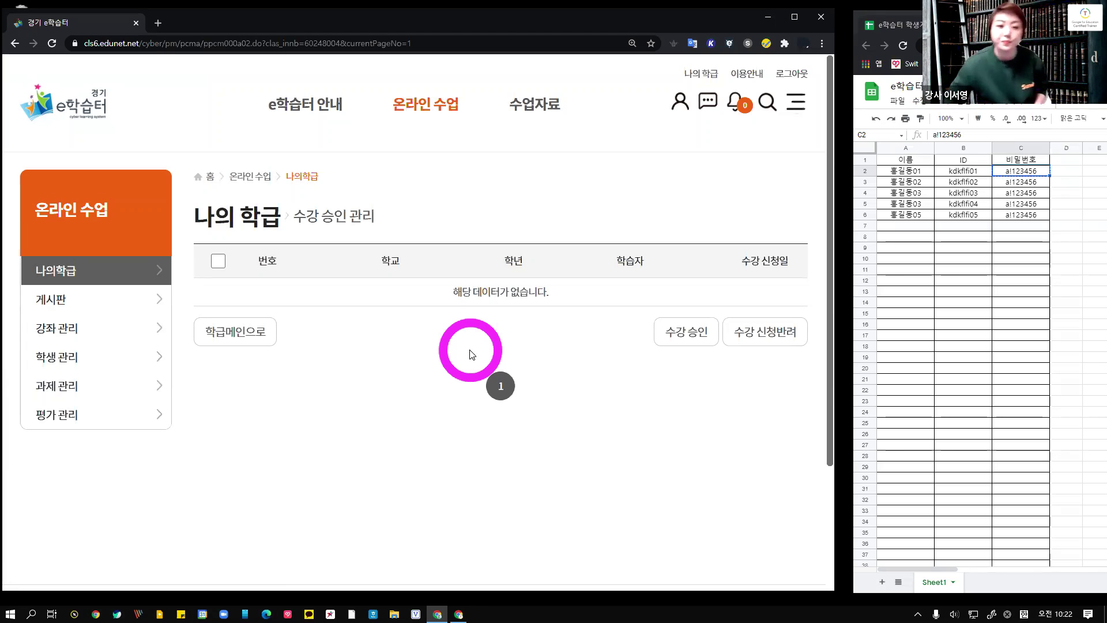
Reopen the 2021학년도 상원초 6-1 class page from the home page and show it in a maximized browser with the spreadsheet window closed.
click(86, 113)
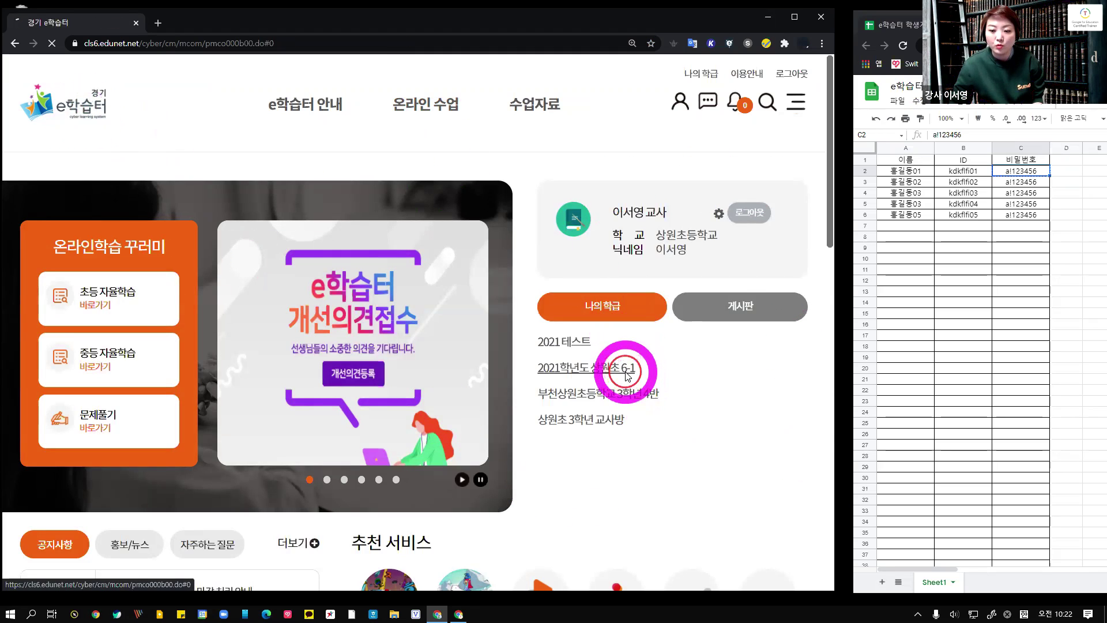
scroll(404, 358, down, 2)
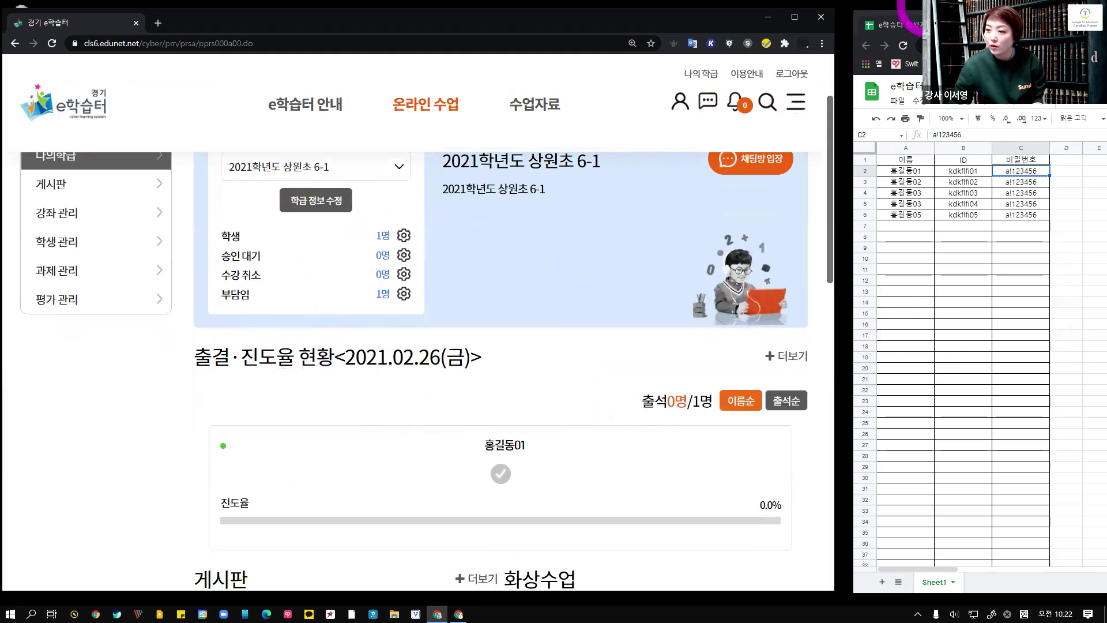
drag(1102, 26, 722, 74)
click(734, 73)
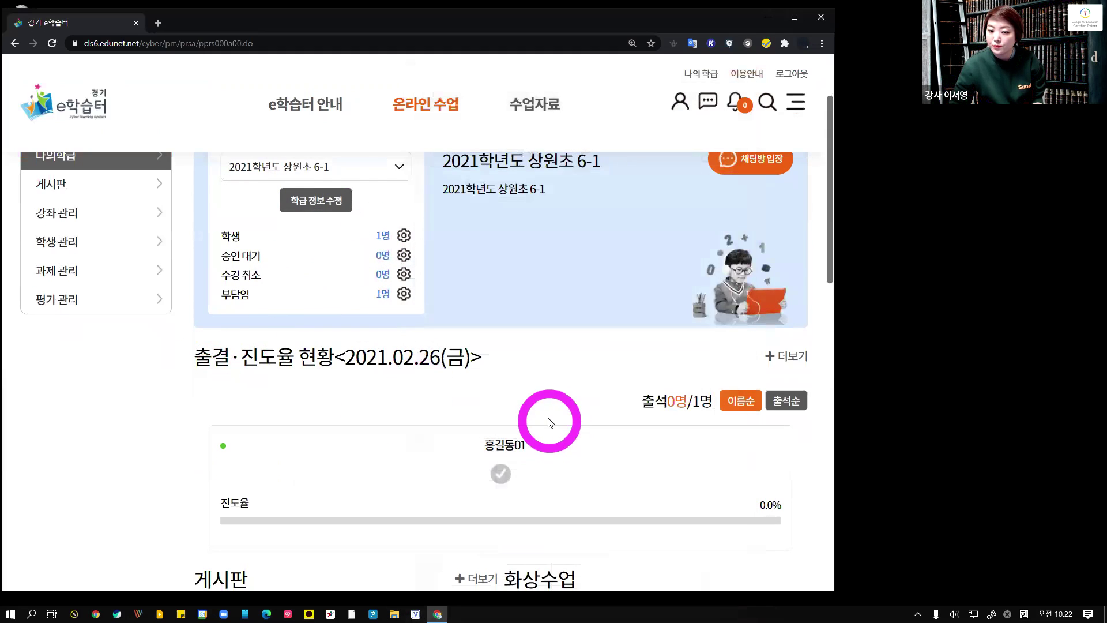
scroll(548, 421, up, 2)
click(794, 17)
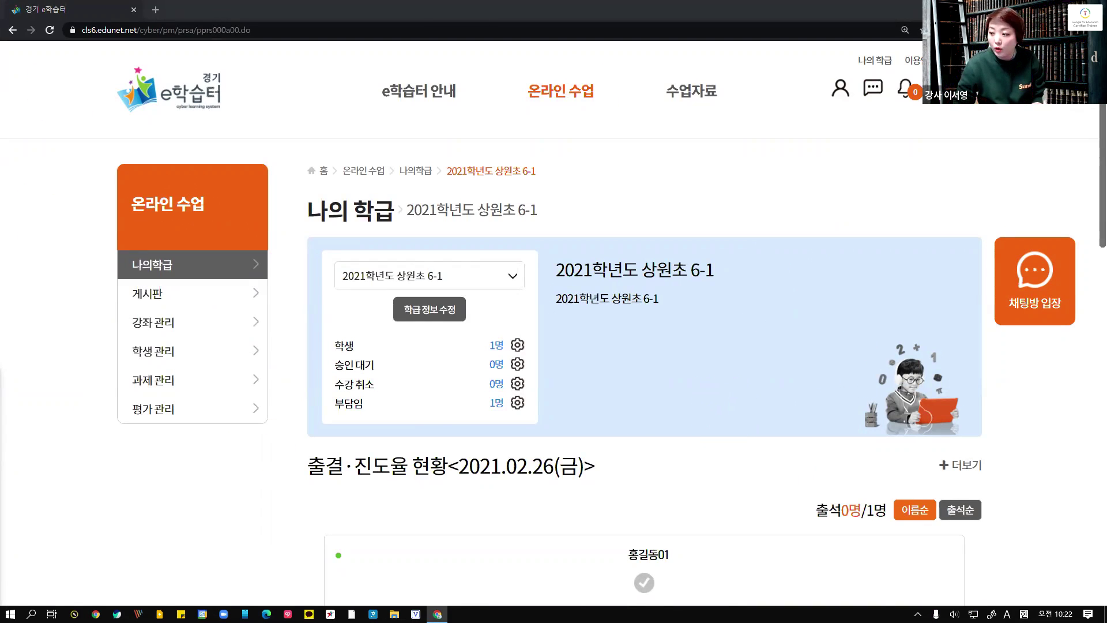
Switch to the Google Slides presentation and view the 개설된 학급 살펴보기 slides up to slide 29, 학급 메인화면, comparing them with the class page.
key(alt+Tab)
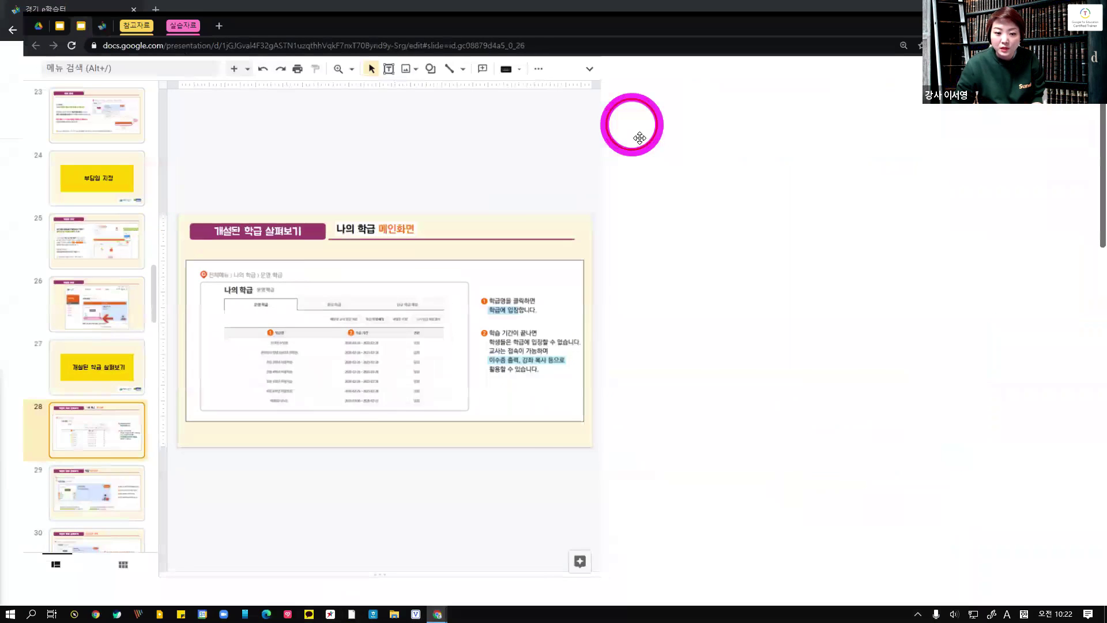
click(70, 354)
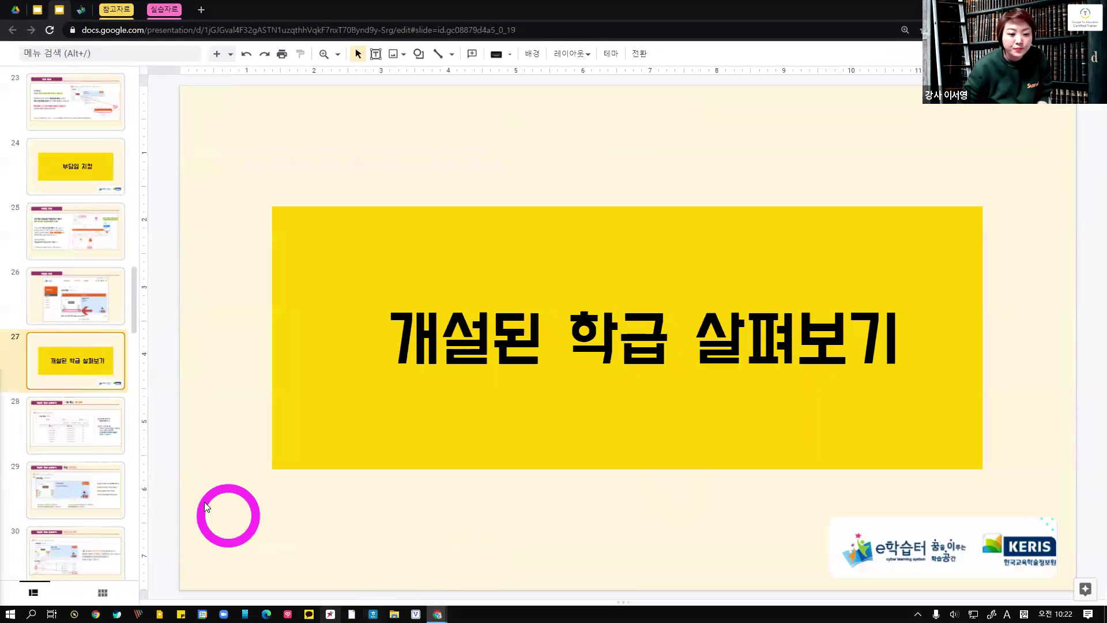
click(102, 441)
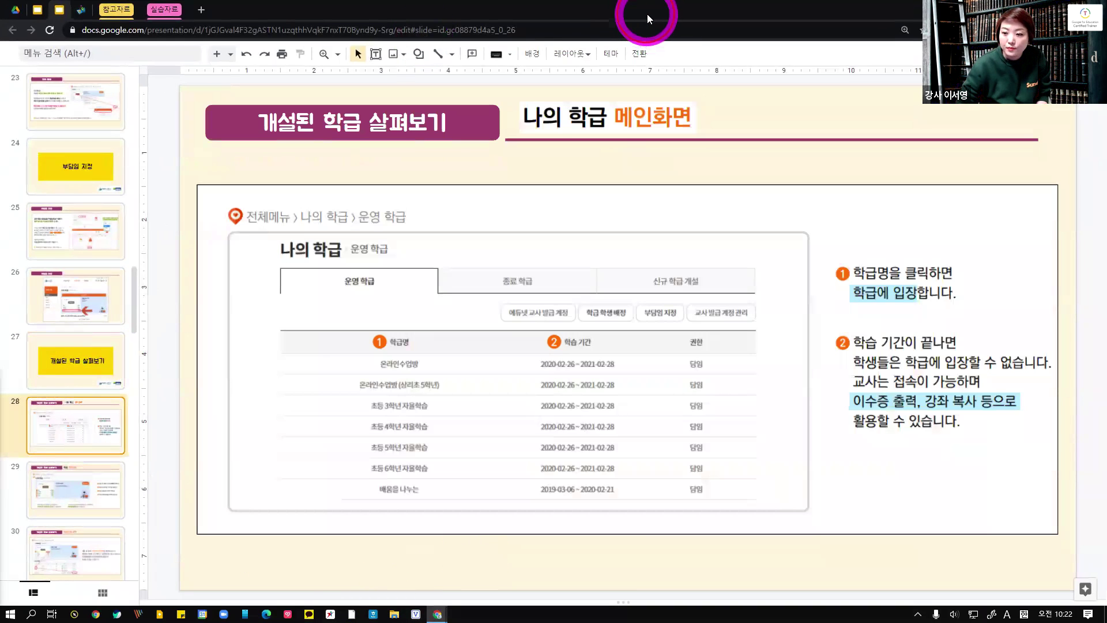
key(alt+Tab)
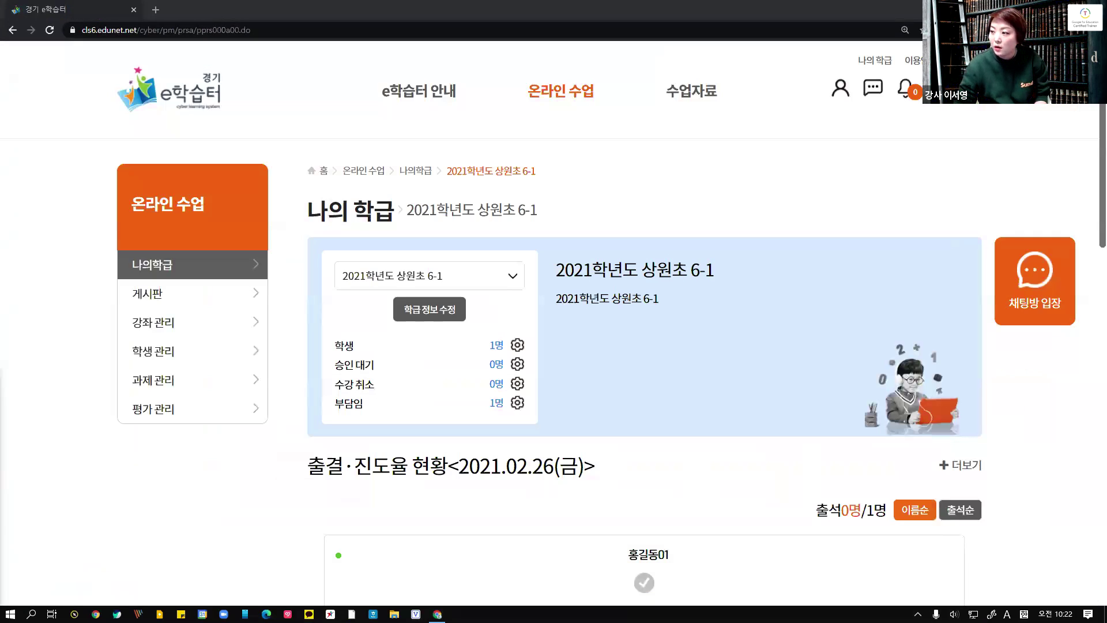
key(alt+Tab)
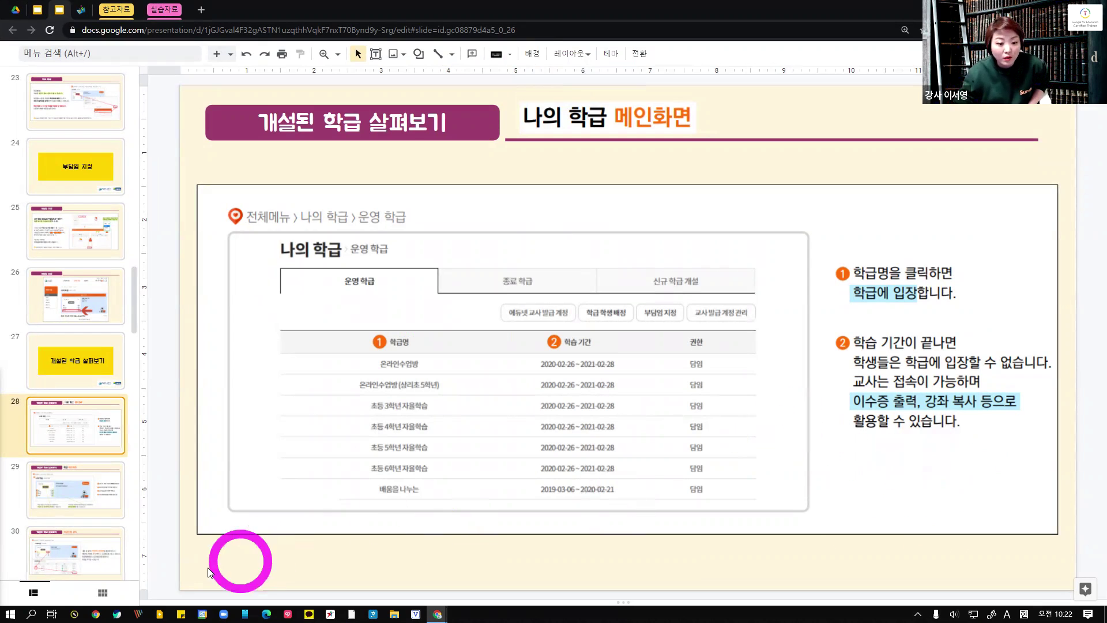
click(63, 506)
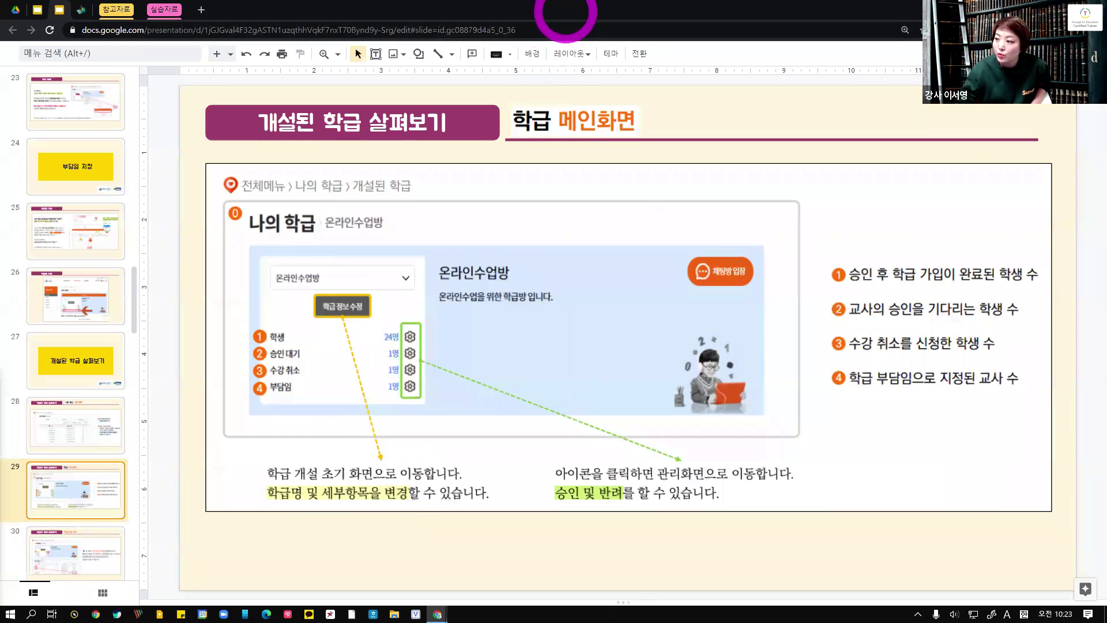
Switch back to 경기 e학습터, review the class settings under 학급 정보 수정 through the completion and chat options, and return to the class page.
key(alt+Tab)
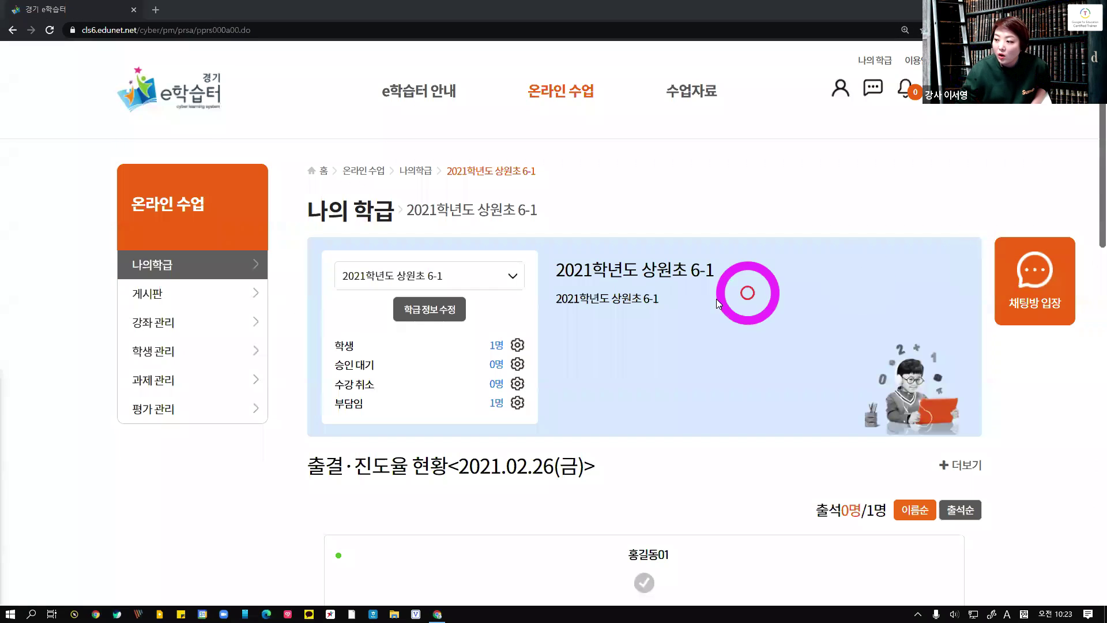
click(430, 311)
scroll(569, 342, down, 3)
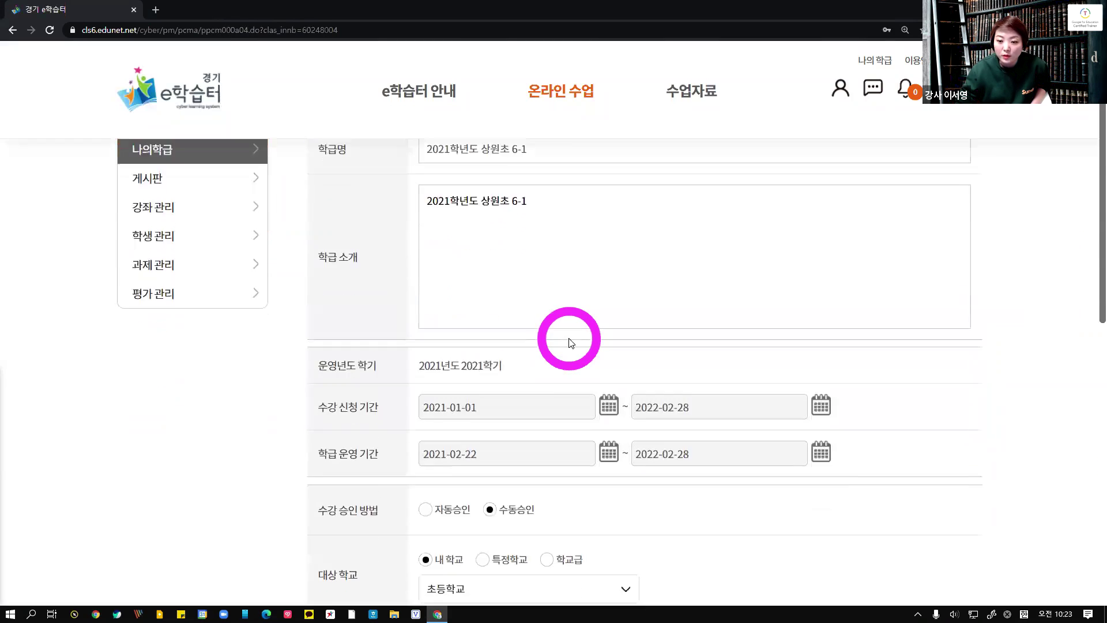
scroll(569, 343, down, 7)
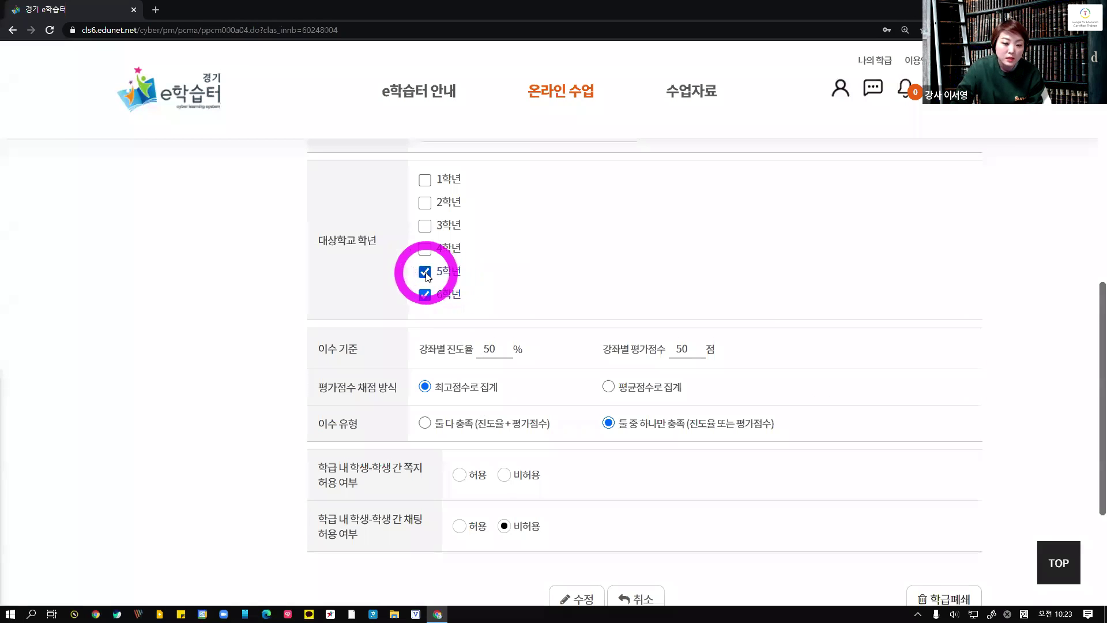
click(12, 30)
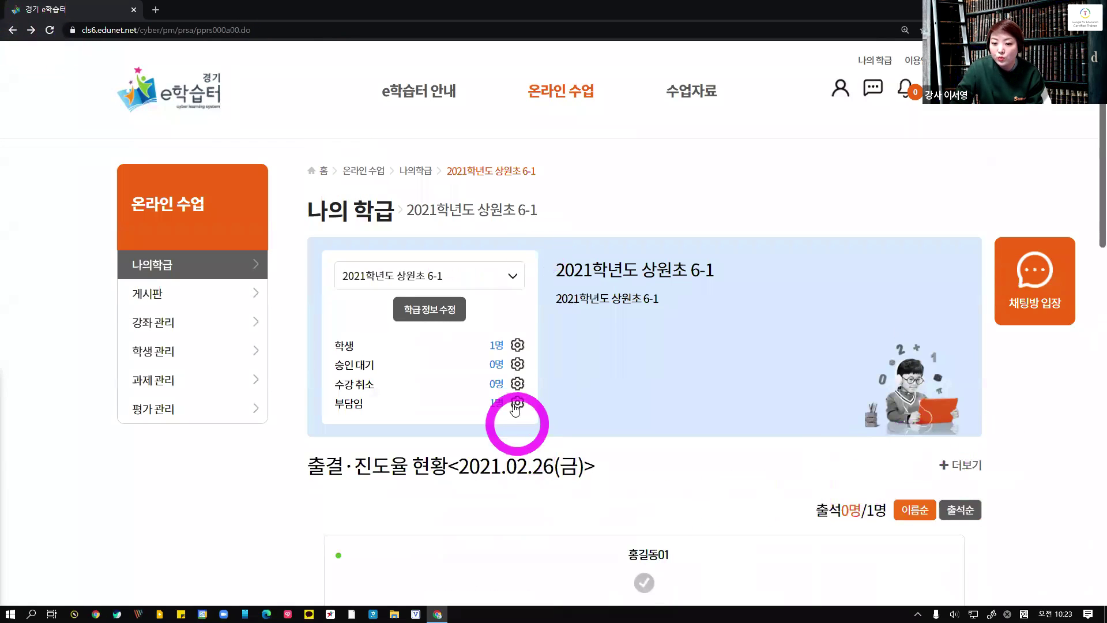